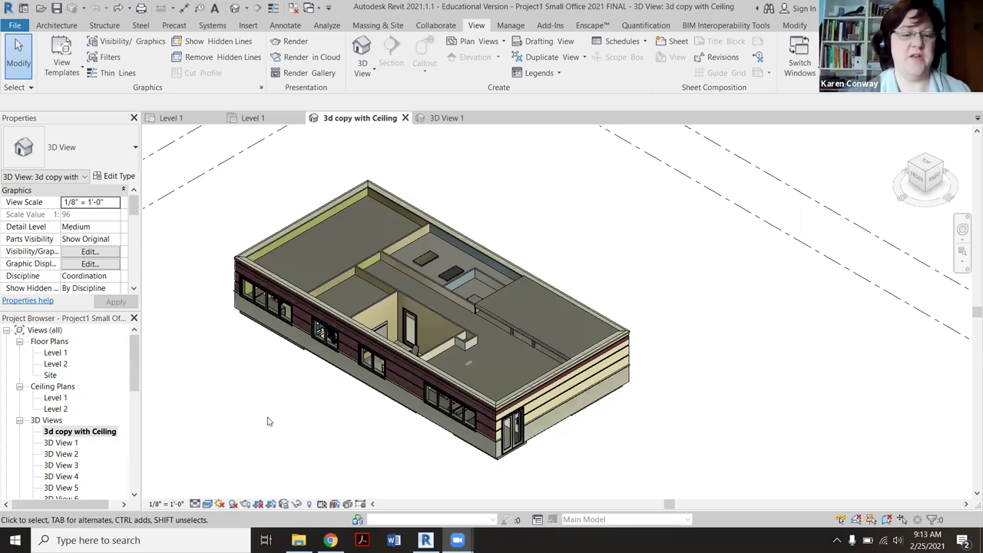
{"action": "scroll", "coordinate": [331, 368], "scroll_direction": "up", "scroll_amount": 2}
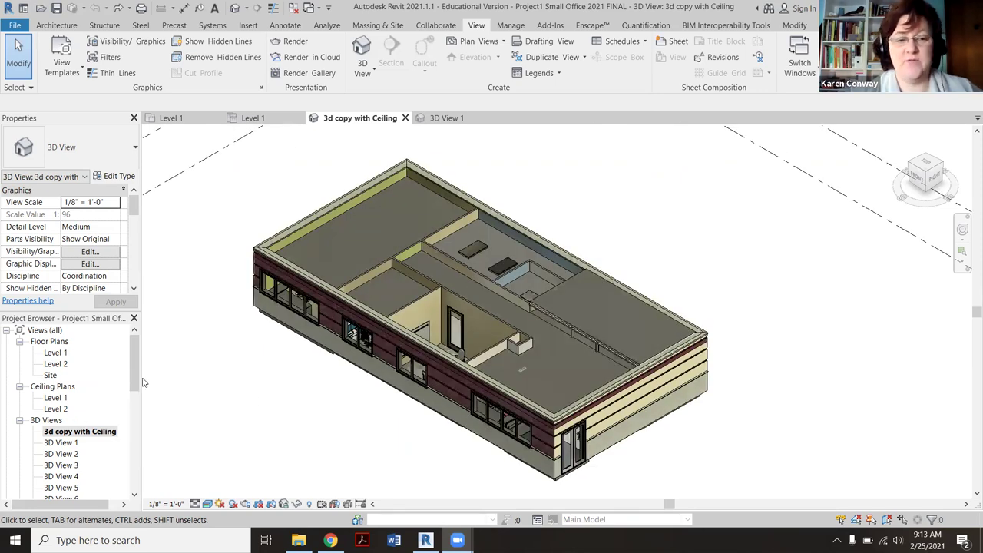
{"action": "left_click_drag", "start_coordinate": [138, 380], "coordinate": [151, 422]}
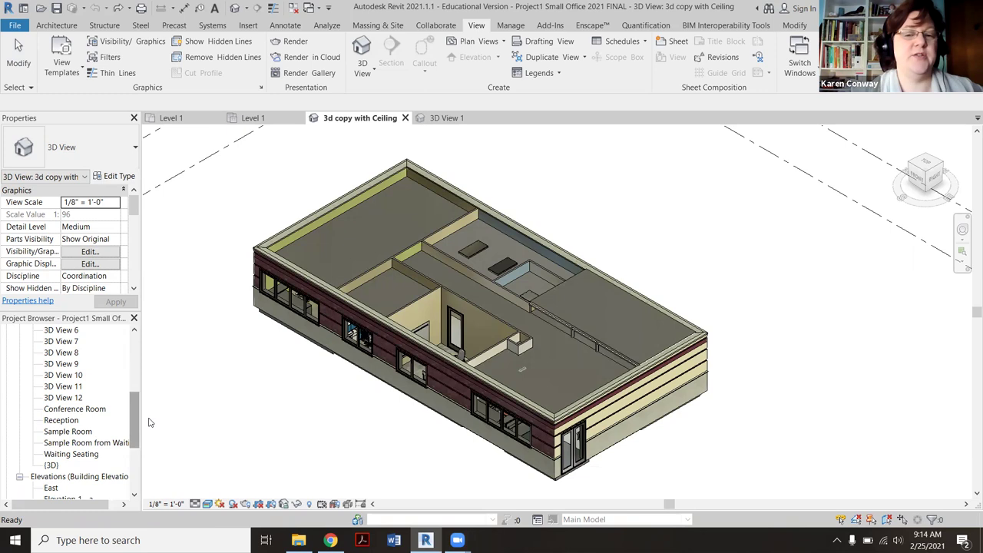
{"action": "scroll", "coordinate": [85, 407], "scroll_direction": "up", "scroll_amount": 3}
{"action": "left_click", "coordinate": [80, 408]}
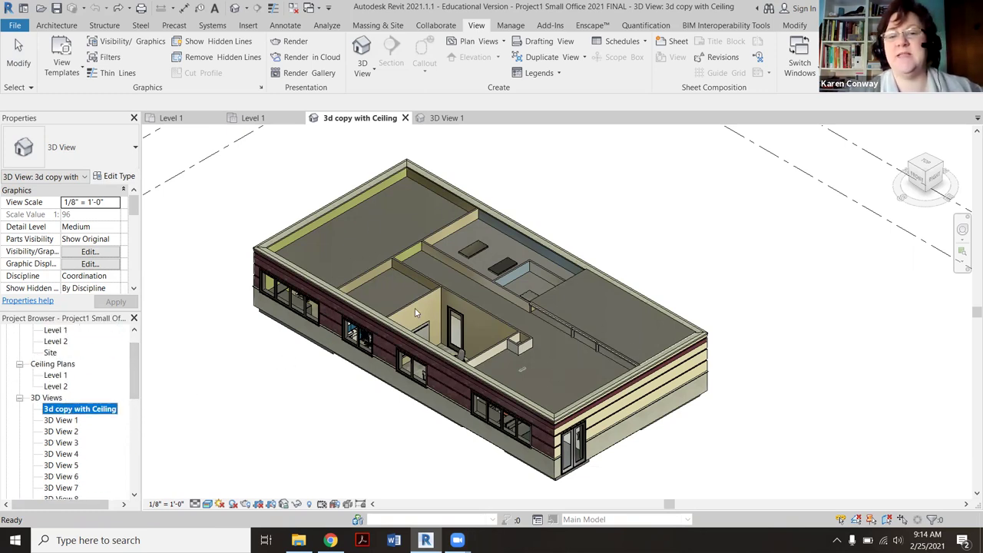
{"action": "scroll", "coordinate": [415, 313], "scroll_direction": "up", "scroll_amount": 2}
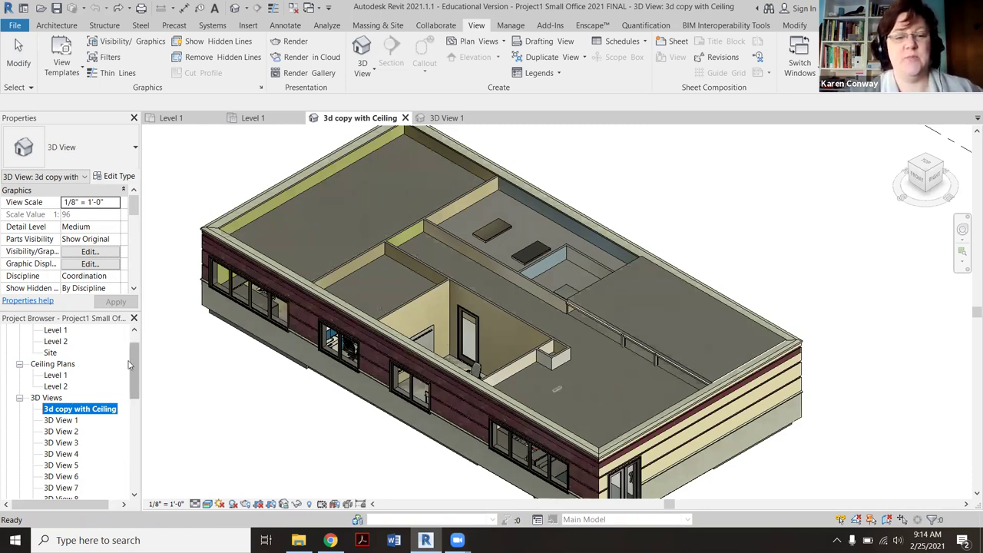
Open the Level 1 floor plan and the Level 1 reflected ceiling plan, showing the whole building
{"action": "scroll", "coordinate": [115, 376], "scroll_direction": "up", "scroll_amount": 2}
{"action": "double_click", "coordinate": [56, 353]}
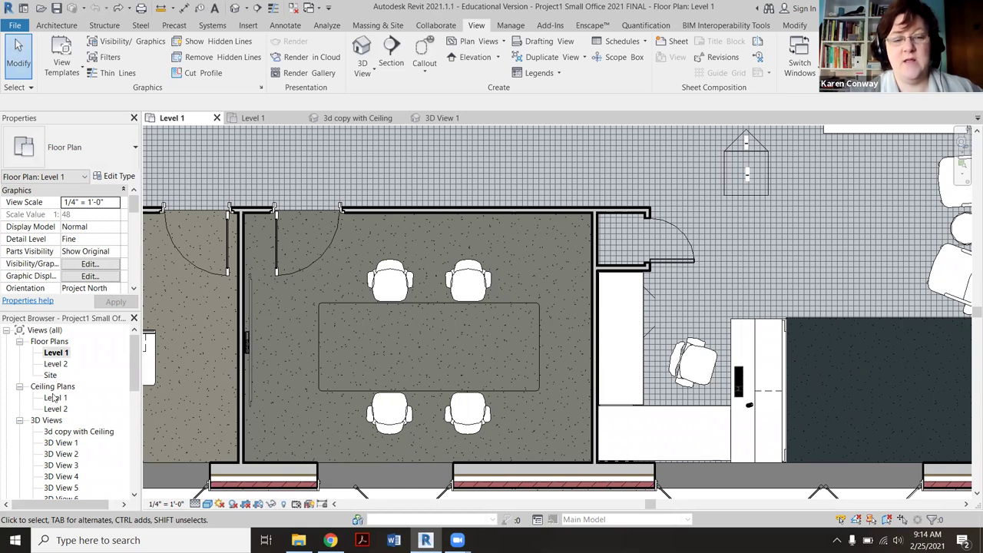
{"action": "double_click", "coordinate": [55, 398]}
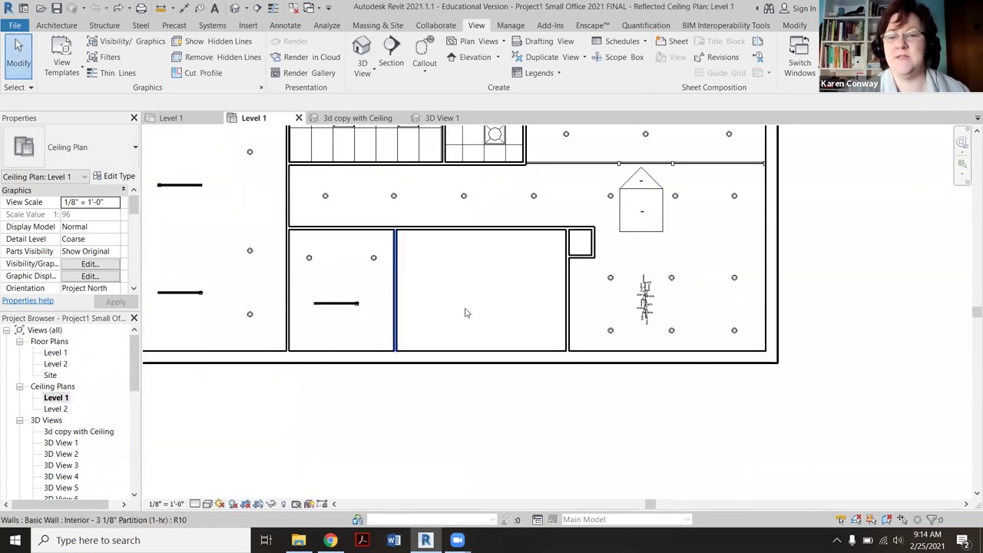
{"action": "scroll", "coordinate": [399, 353], "scroll_direction": "down", "scroll_amount": 3}
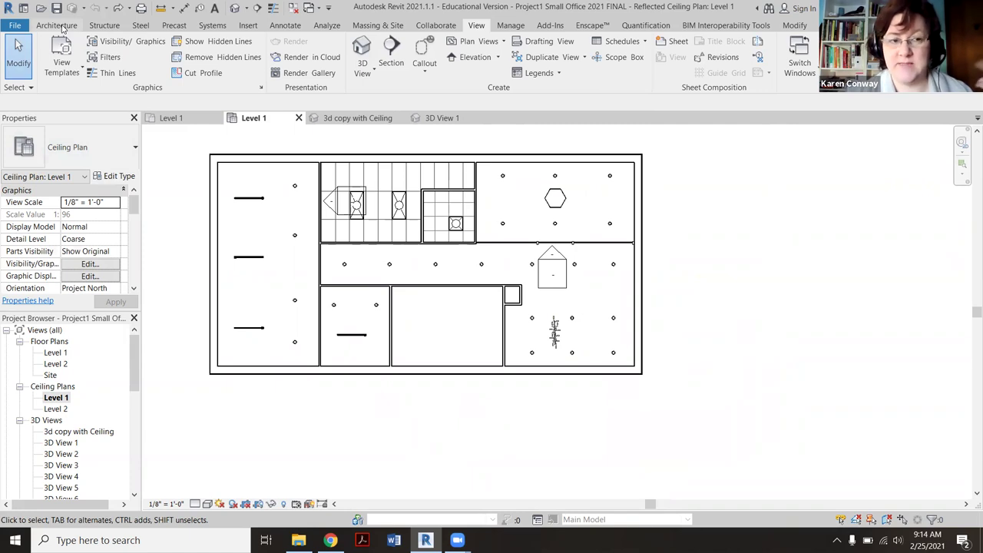
Place an automatic GWB on Mtl. Stud ceiling with an 8' 0" height offset in the conference room
{"action": "left_click", "coordinate": [60, 26]}
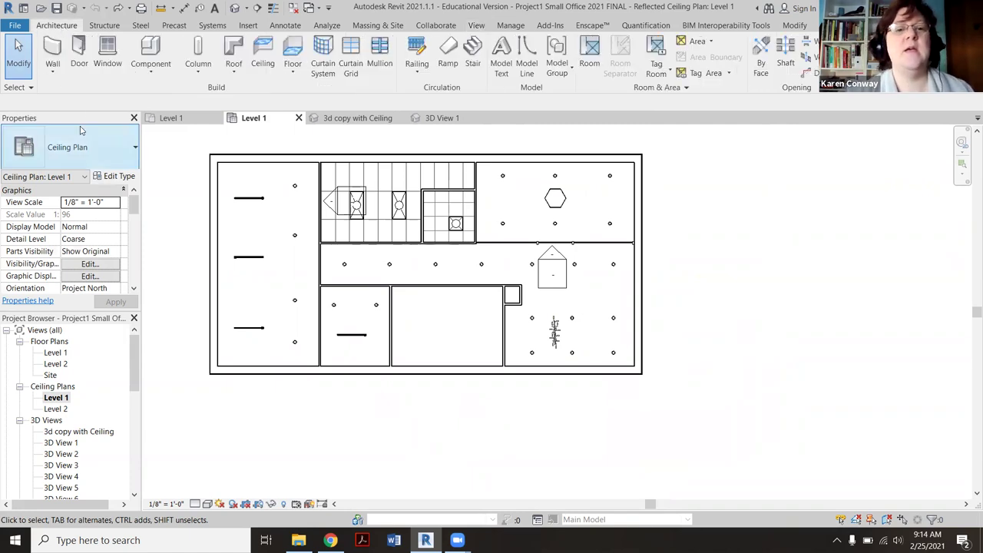
{"action": "left_click", "coordinate": [262, 65]}
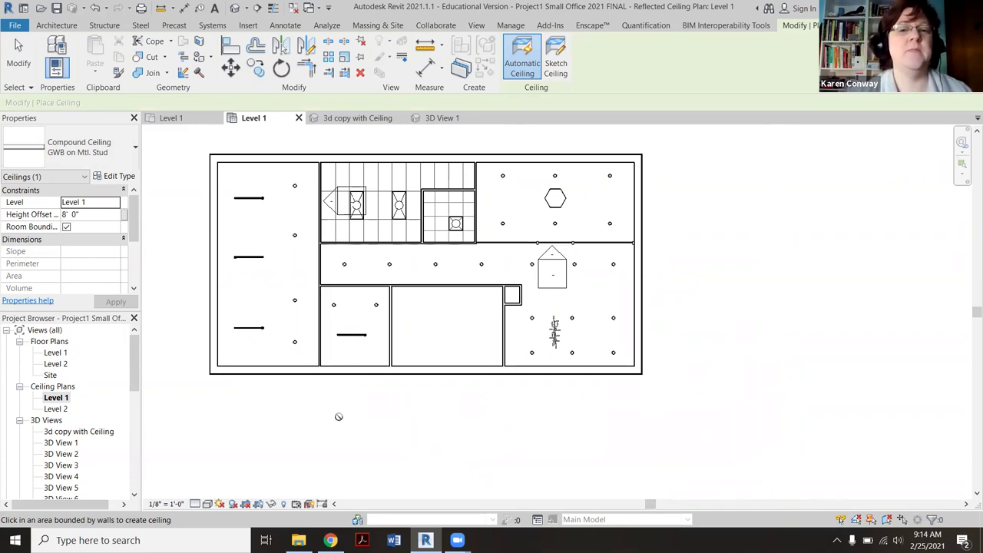
{"action": "key", "text": "Escape"}
{"action": "key", "text": "Escape"}
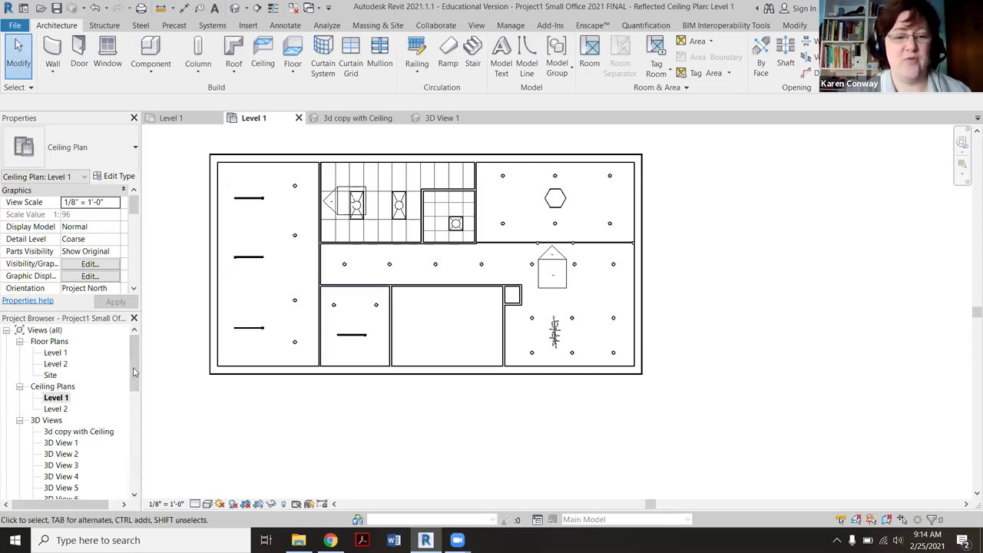
In the 3d copy with Ceiling view, select the conference room ceiling and start editing its boundary
{"action": "left_click_drag", "start_coordinate": [135, 372], "coordinate": [129, 397]}
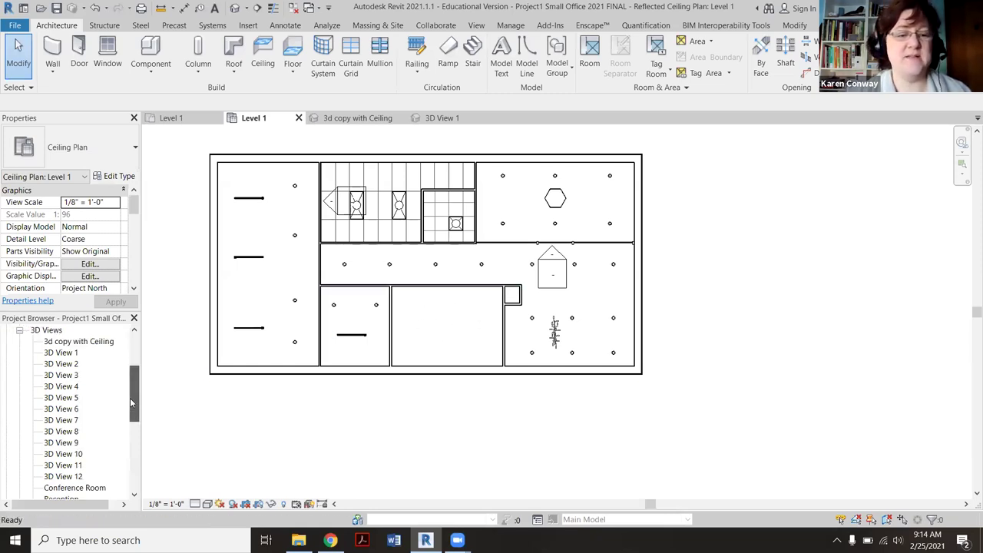
{"action": "double_click", "coordinate": [98, 345]}
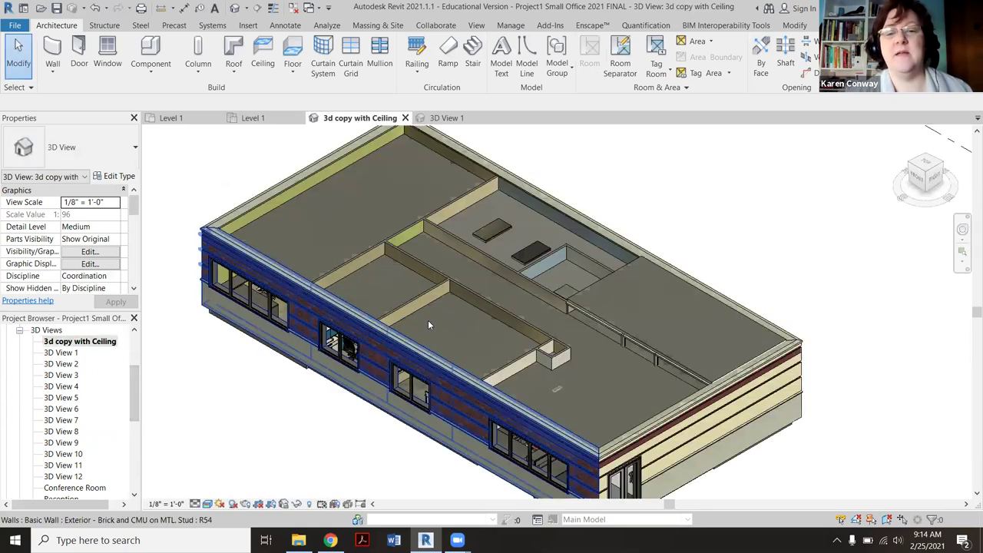
{"action": "left_click", "coordinate": [422, 312]}
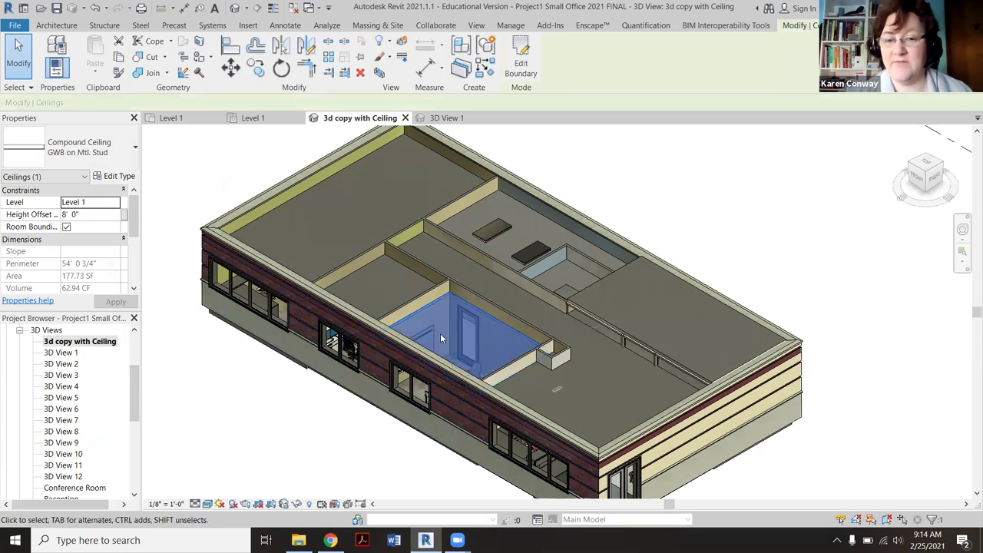
{"action": "left_click", "coordinate": [520, 65]}
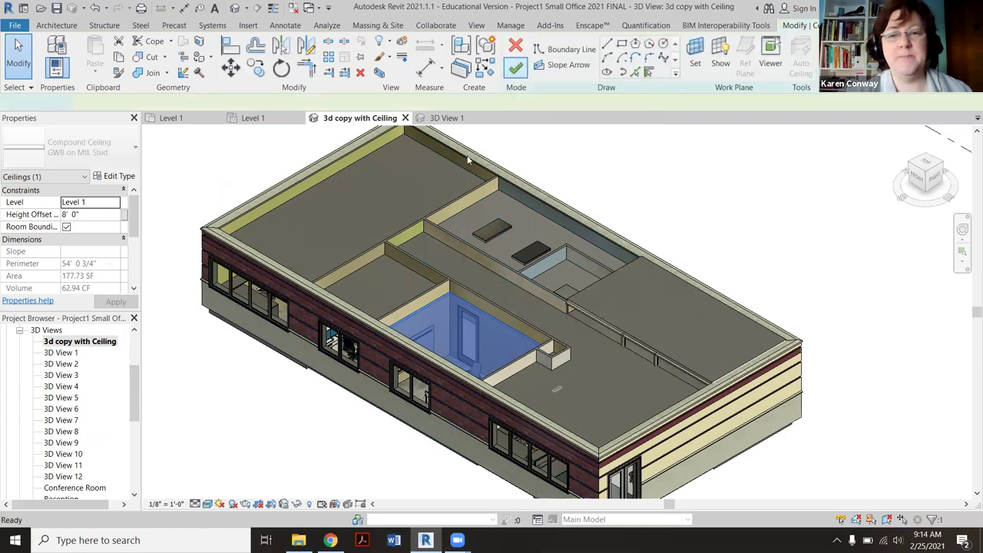
Show the ceiling's boundary sketch in the Level 1 reflected ceiling plan
{"action": "left_click_drag", "start_coordinate": [134, 396], "coordinate": [137, 352]}
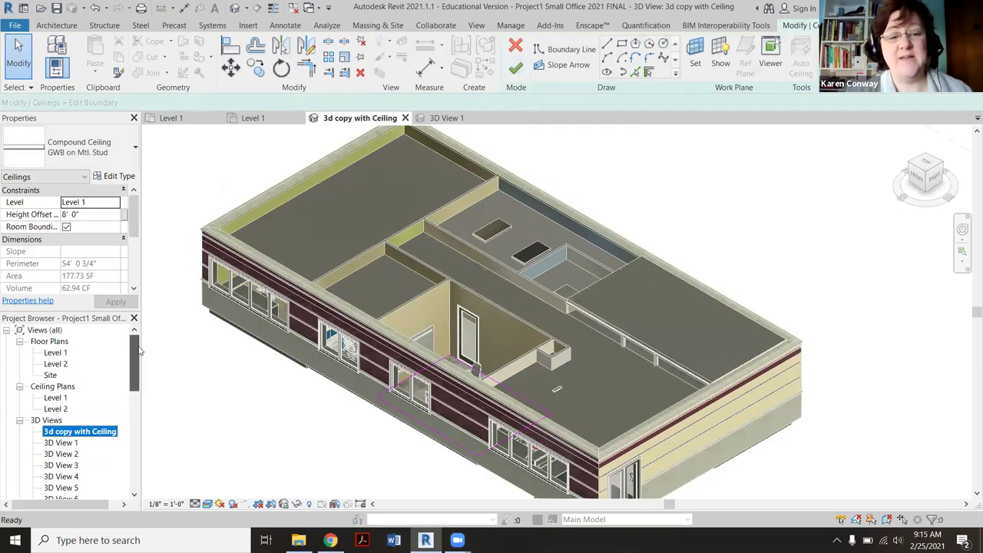
{"action": "double_click", "coordinate": [55, 397]}
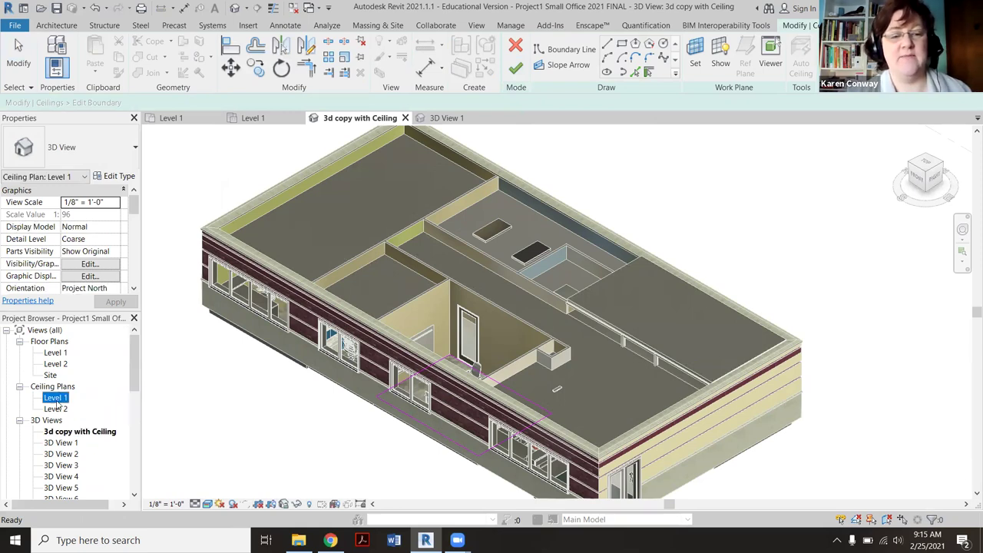
{"action": "scroll", "coordinate": [356, 350], "scroll_direction": "up", "scroll_amount": 3}
{"action": "scroll", "coordinate": [404, 317], "scroll_direction": "up", "scroll_amount": 1}
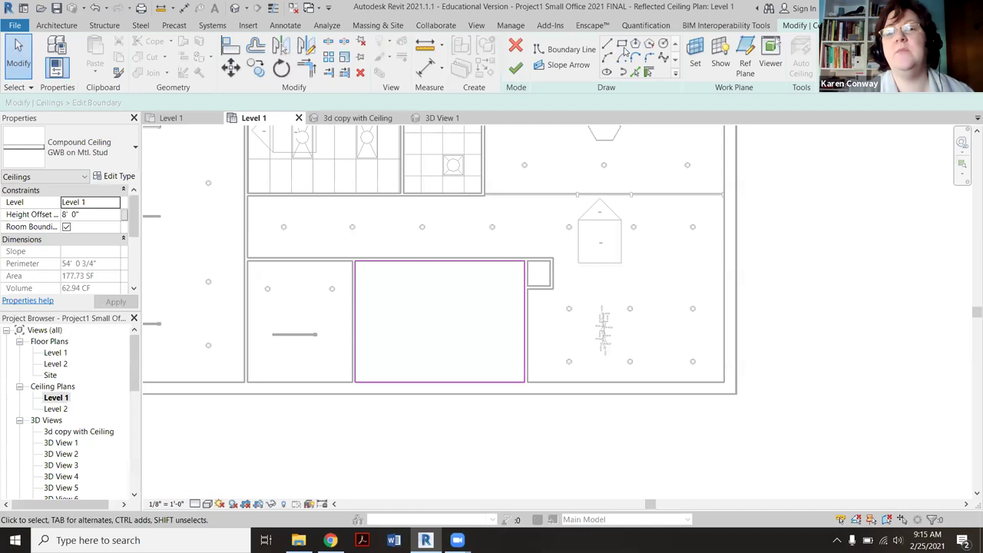
{"action": "left_click", "coordinate": [622, 43]}
{"action": "scroll", "coordinate": [395, 330], "scroll_direction": "up", "scroll_amount": 2}
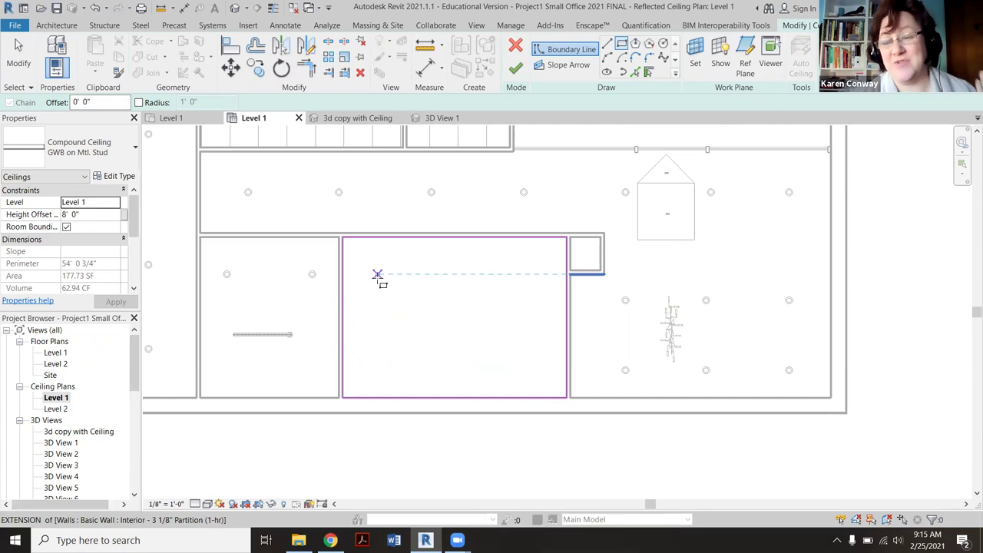
{"action": "left_click", "coordinate": [377, 274]}
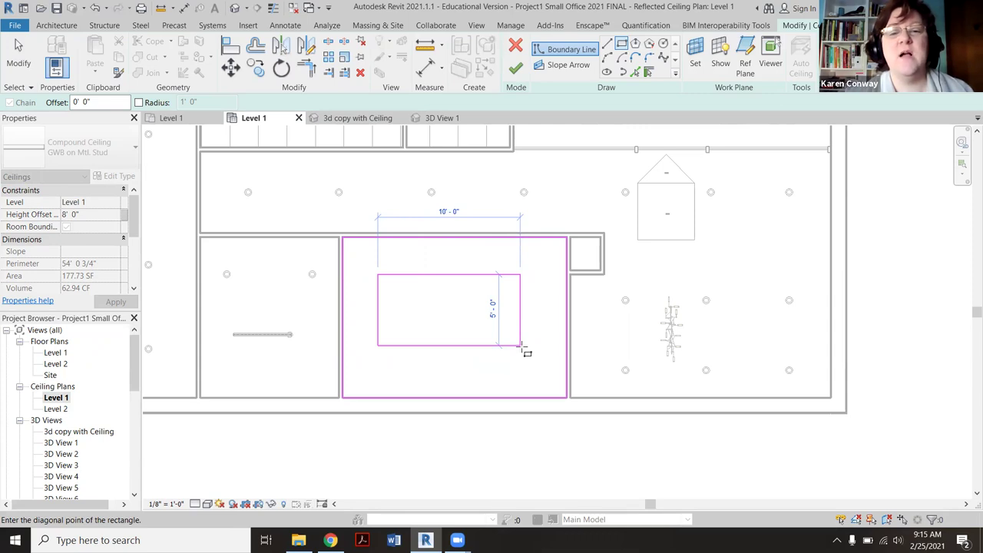
{"action": "key", "text": "Escape"}
{"action": "key", "text": "Escape"}
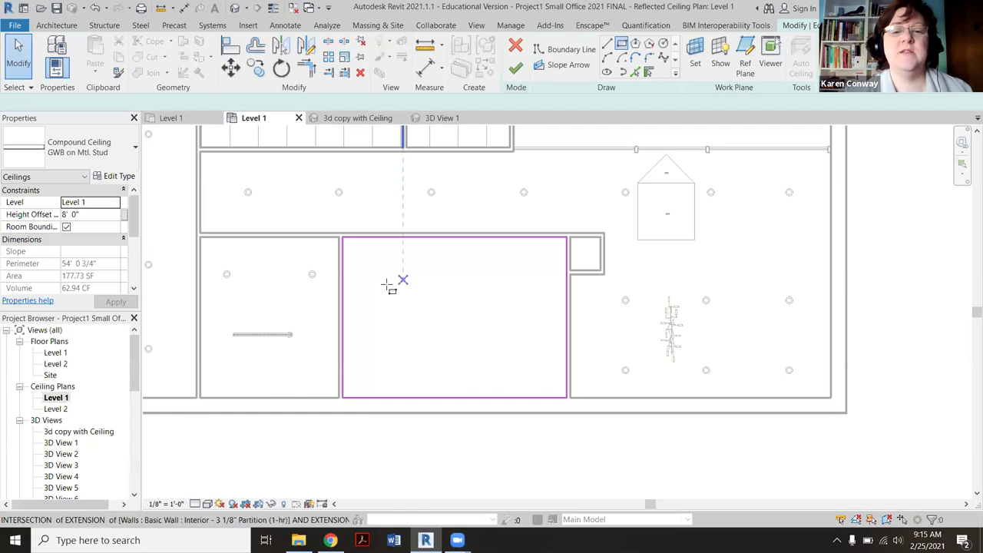
Sketch a 10' - 0" by 6' - 0" rectangular boundary inside the conference room ceiling outline
{"action": "key", "text": "Return"}
{"action": "left_click", "coordinate": [422, 306]}
{"action": "left_click", "coordinate": [381, 280]}
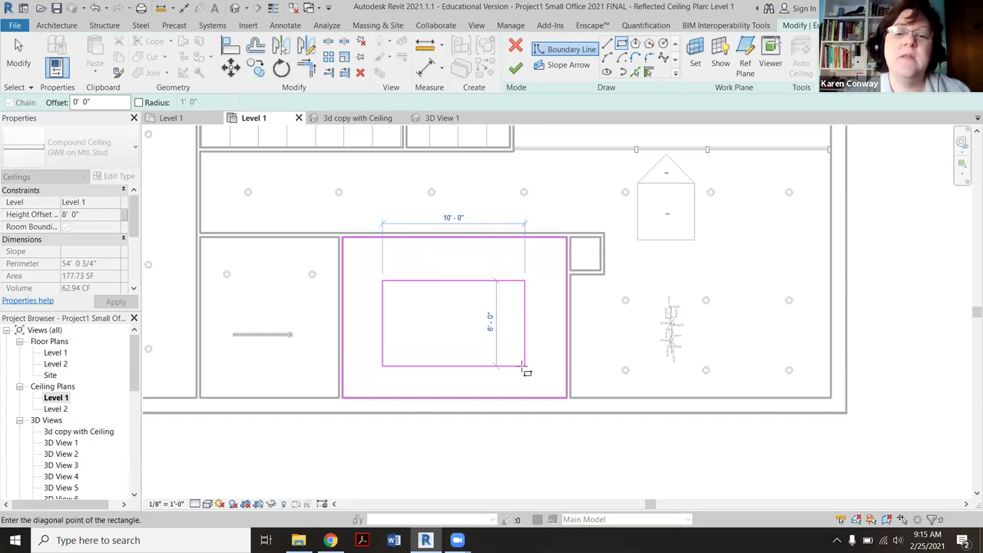
{"action": "left_click", "coordinate": [525, 366]}
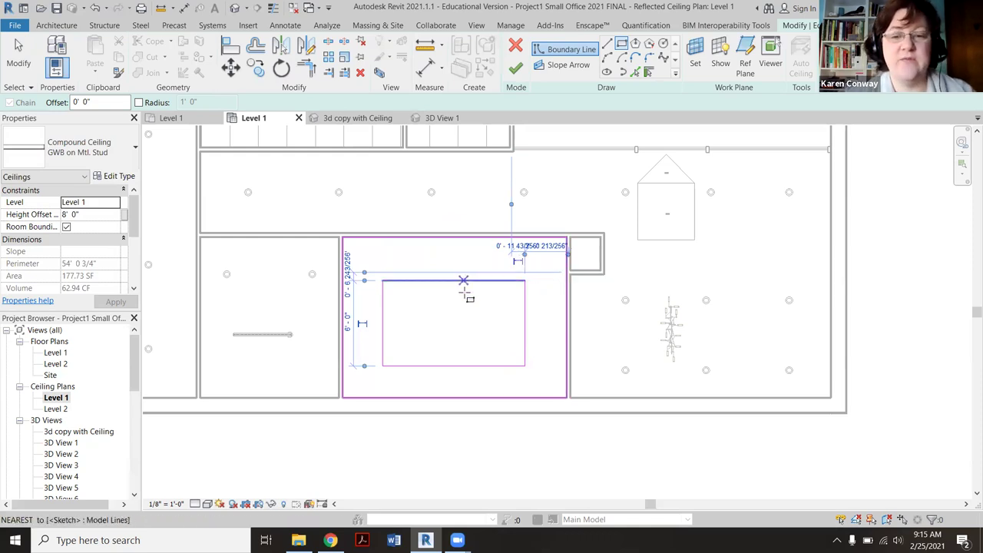
{"action": "key", "text": "Escape"}
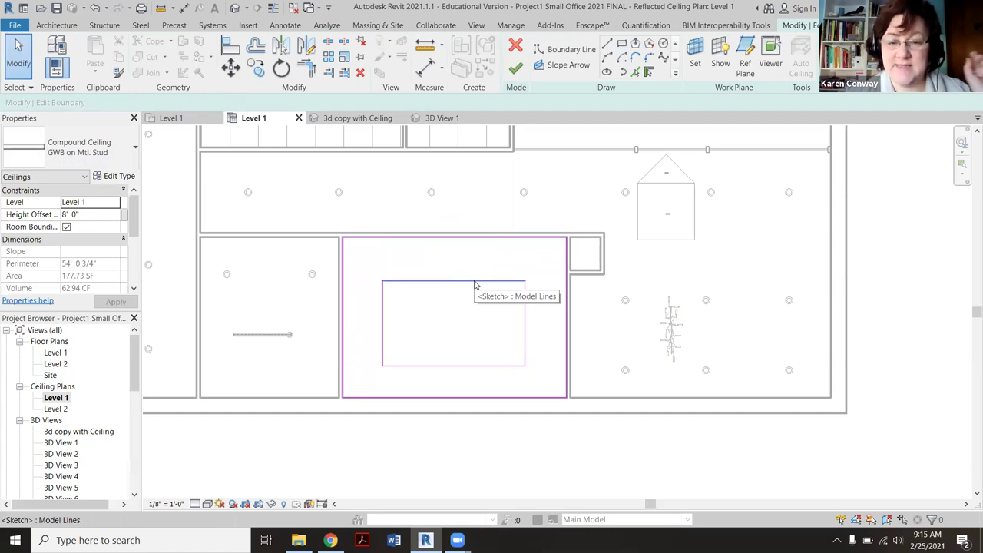
Nudge the inner rectangle's upper line toward the corridor wall until the rectangle is 6' - 8" deep
{"action": "left_click", "coordinate": [475, 282]}
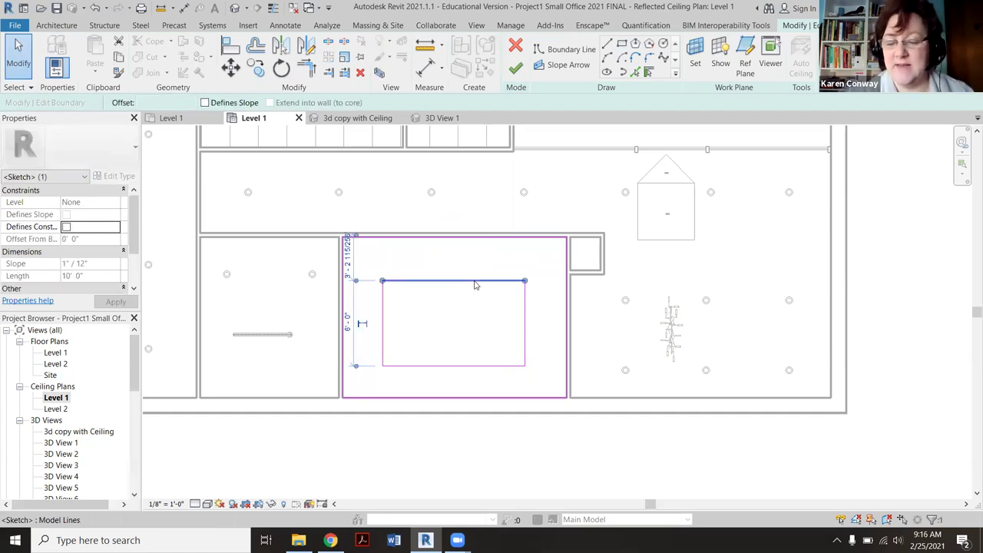
{"action": "key", "text": "Up"}
{"action": "key", "text": "Up"}
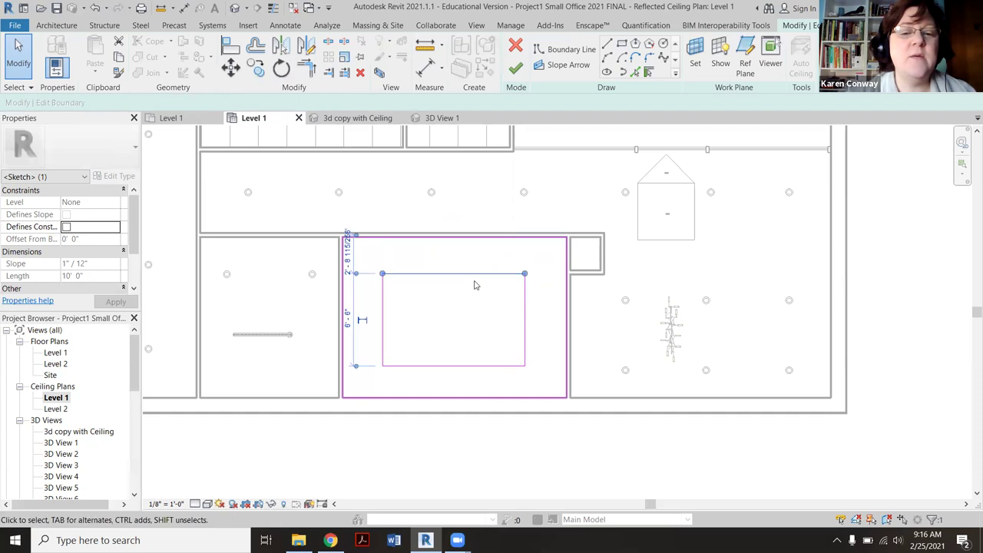
{"action": "key", "text": "Up"}
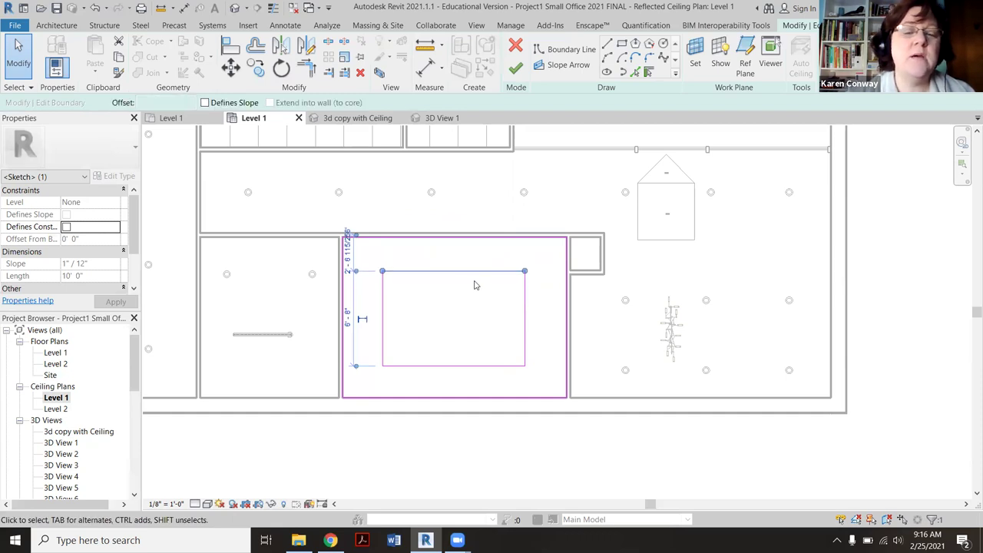
{"action": "key", "text": "Up"}
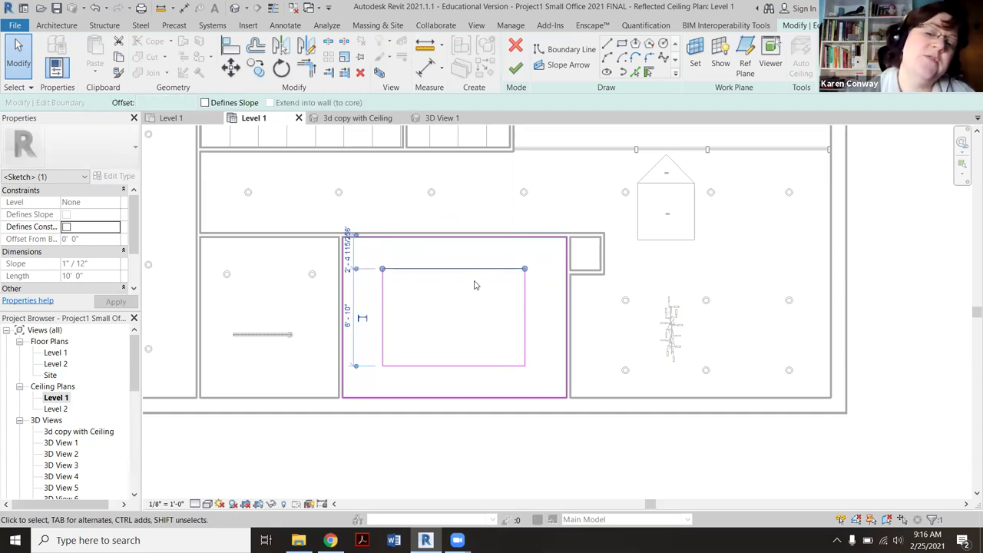
{"action": "key", "text": "Down"}
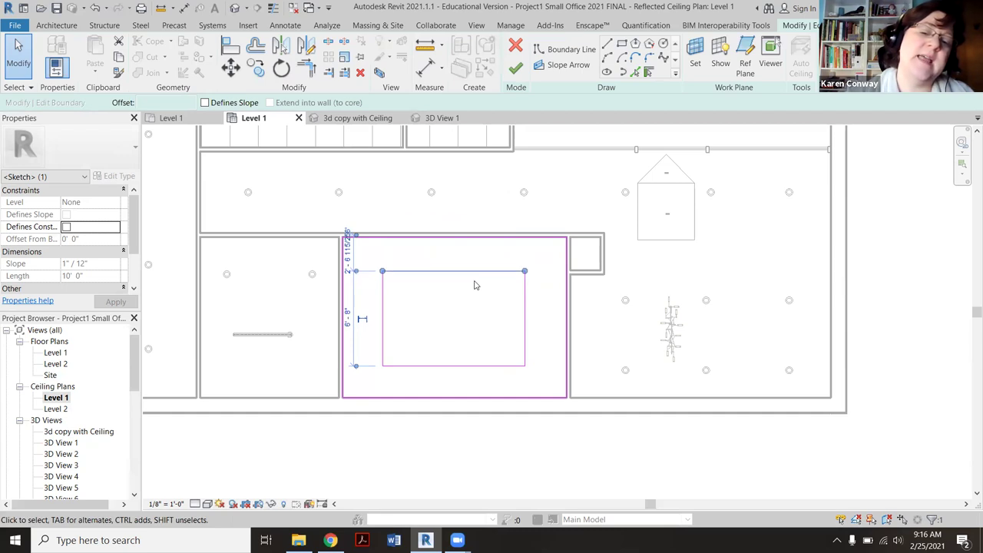
Nudge the inner rectangle's lower line toward the exterior wall until the rectangle is 6' - 10" deep
{"action": "left_click", "coordinate": [453, 367]}
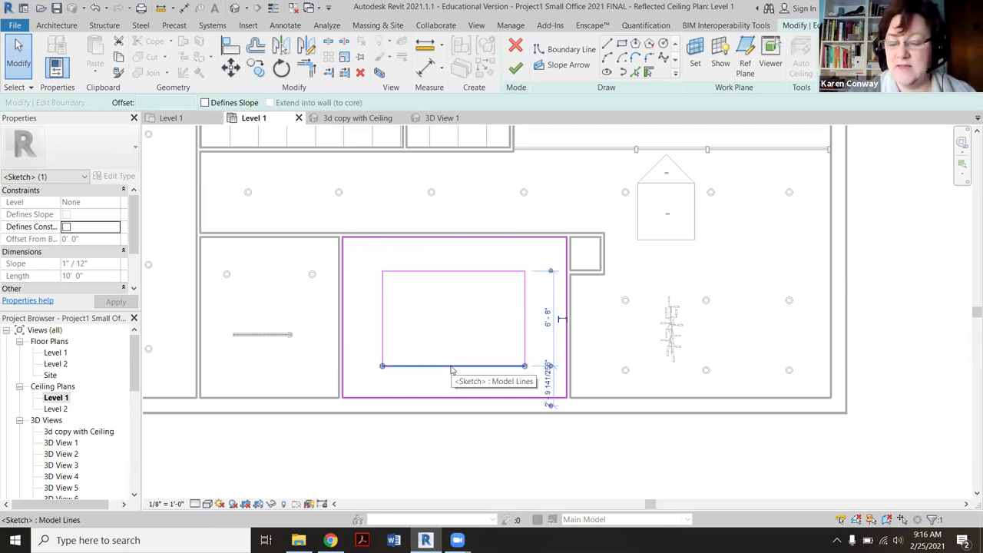
{"action": "key", "text": "Down"}
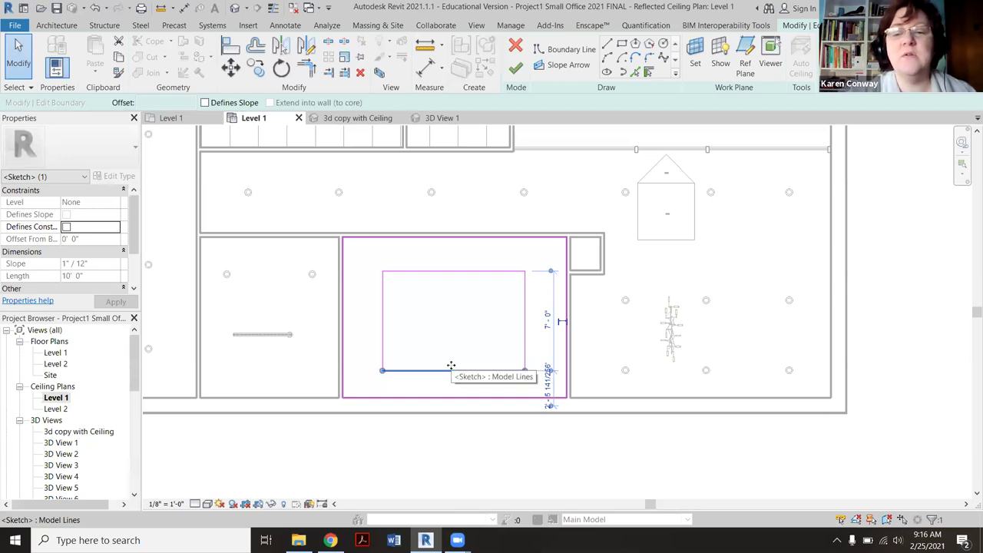
{"action": "key", "text": "Up"}
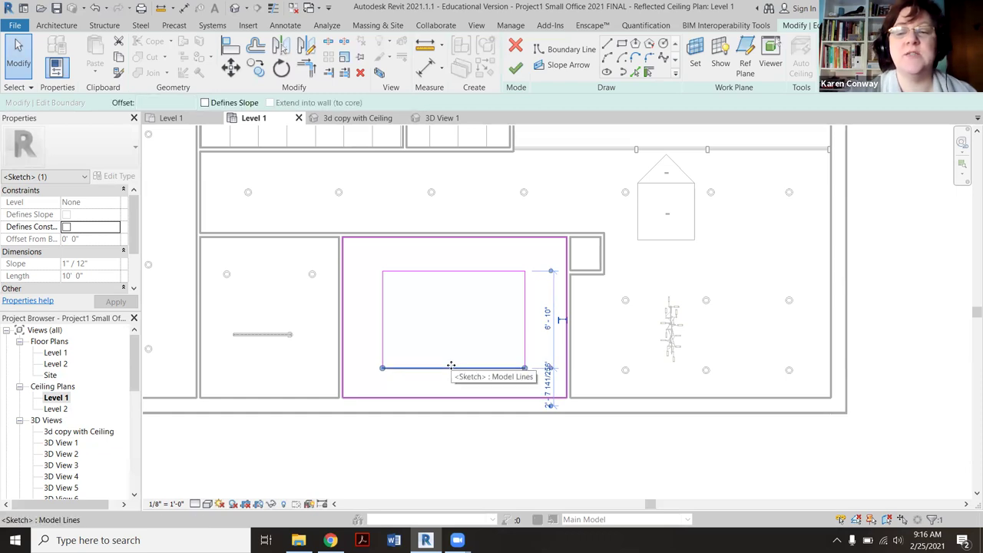
Nudge the rectangle's upper and lower lines inward to a 6' - 0" depth and finish the ceiling boundary
{"action": "left_click", "coordinate": [473, 273]}
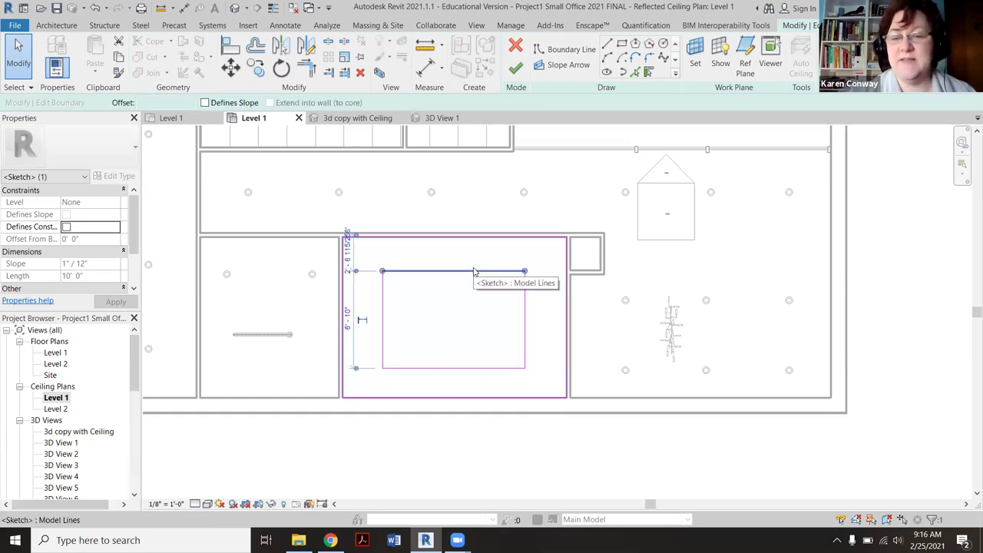
{"action": "left_click", "coordinate": [466, 369]}
{"action": "key", "text": "Up"}
{"action": "key", "text": "Up"}
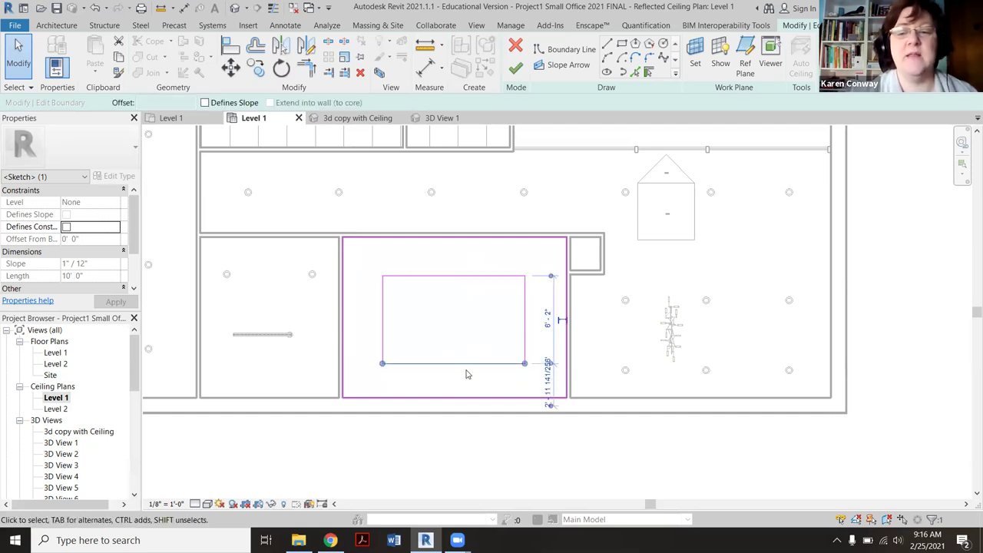
{"action": "scroll", "coordinate": [467, 376], "scroll_direction": "up", "scroll_amount": 1}
{"action": "left_click", "coordinate": [480, 264]}
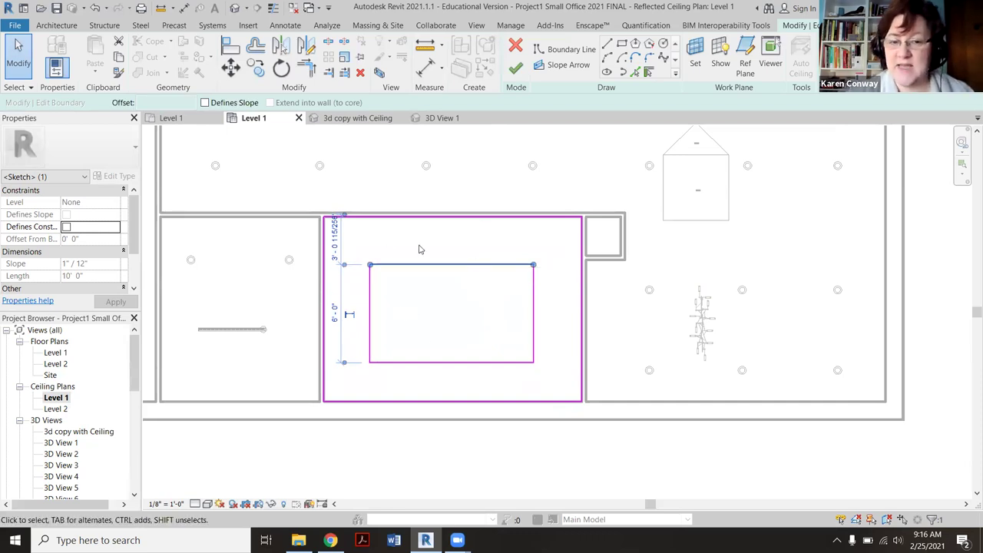
{"action": "left_click", "coordinate": [517, 71]}
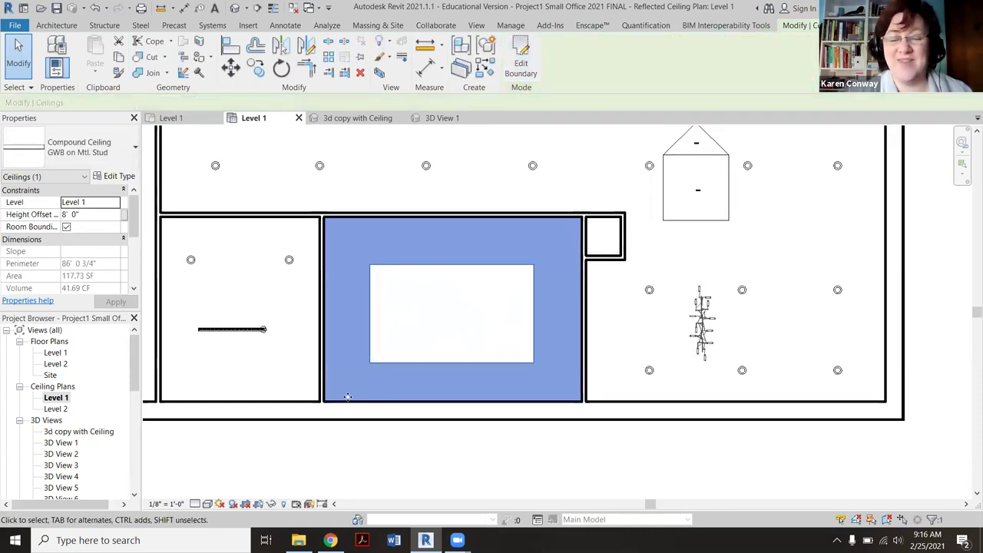
Inspect the rectangular opening in the conference room ceiling in the 3d copy with Ceiling view
{"action": "double_click", "coordinate": [107, 431]}
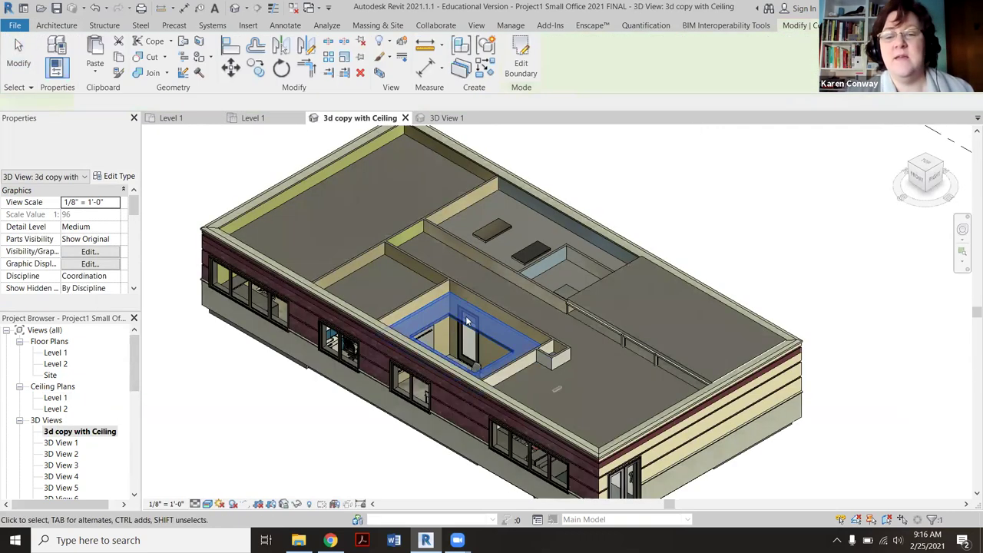
{"action": "left_click", "coordinate": [467, 322]}
{"action": "scroll", "coordinate": [467, 329], "scroll_direction": "up", "scroll_amount": 2}
{"action": "scroll", "coordinate": [469, 346], "scroll_direction": "up", "scroll_amount": 1}
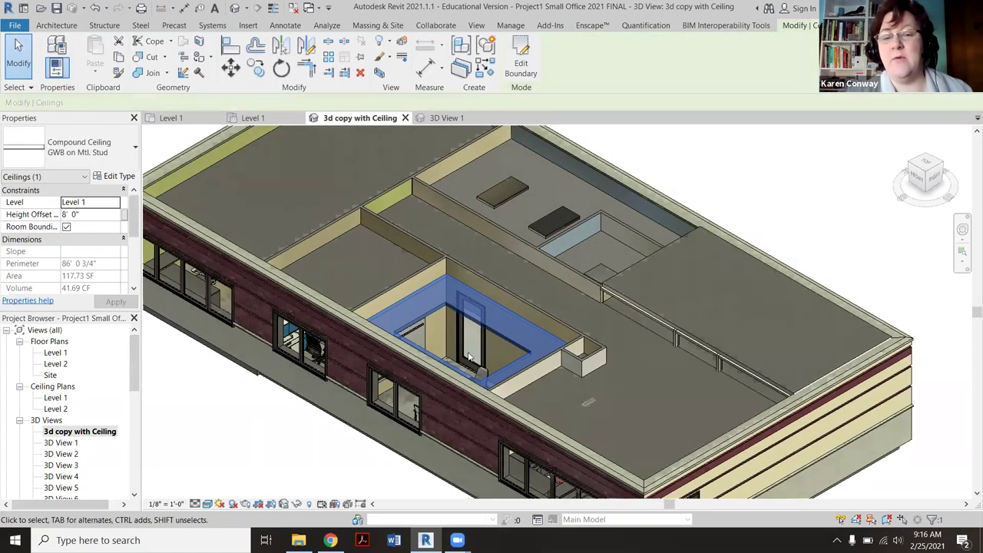
In the Level 1 ceiling plan, sketch a 10' - 0" by 6' - 0" ceiling of type 2' x 2' ACT System exactly filling the opening, and finish it
{"action": "double_click", "coordinate": [55, 397]}
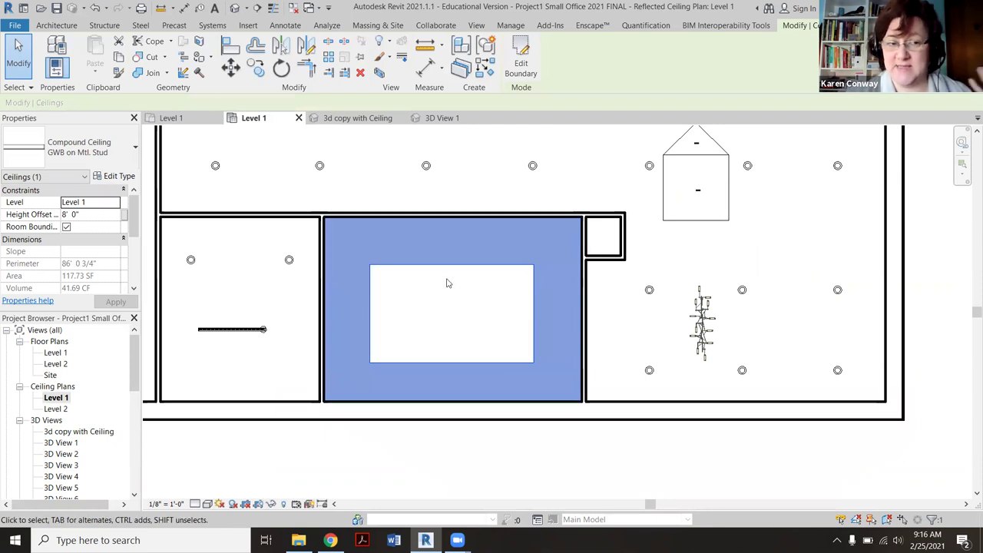
{"action": "left_click", "coordinate": [55, 26]}
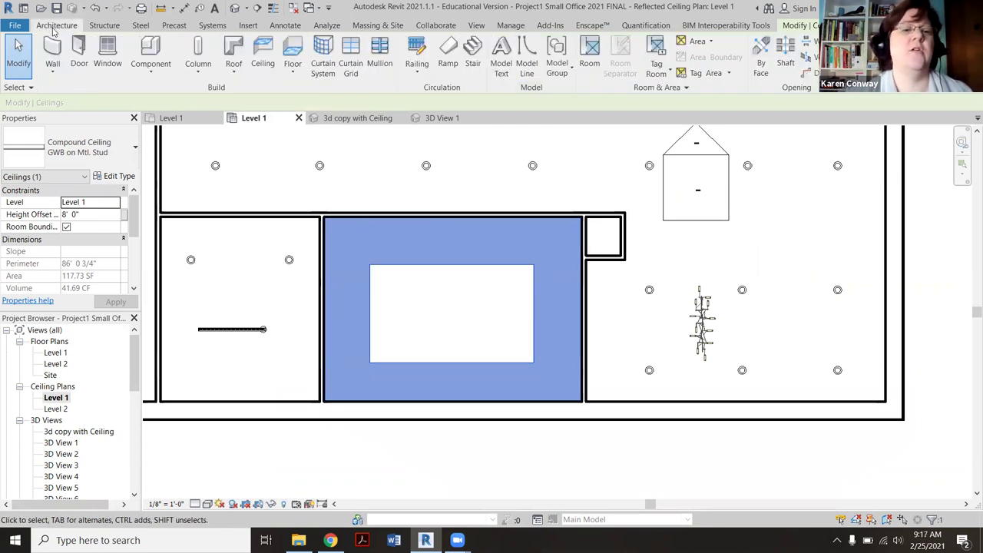
{"action": "left_click", "coordinate": [262, 53]}
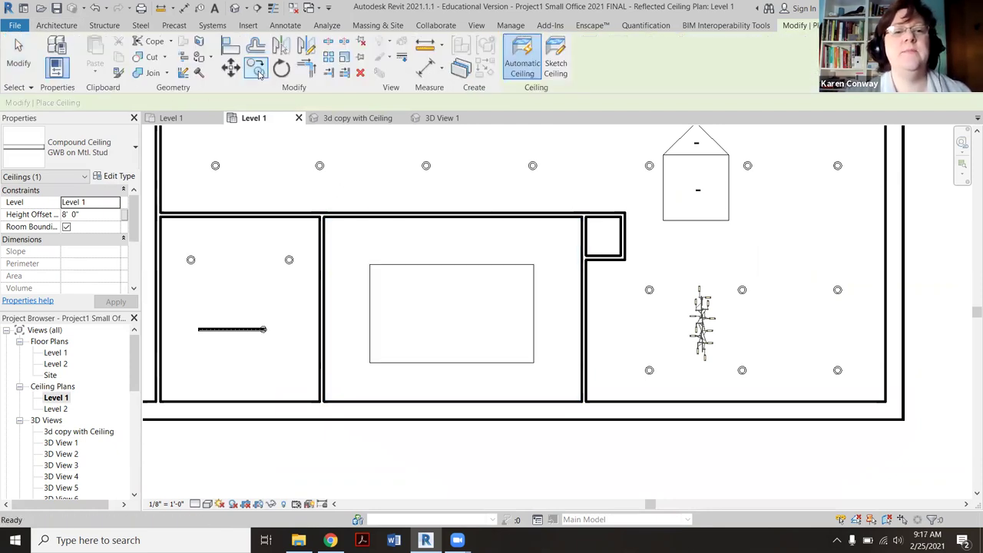
{"action": "left_click", "coordinate": [120, 149]}
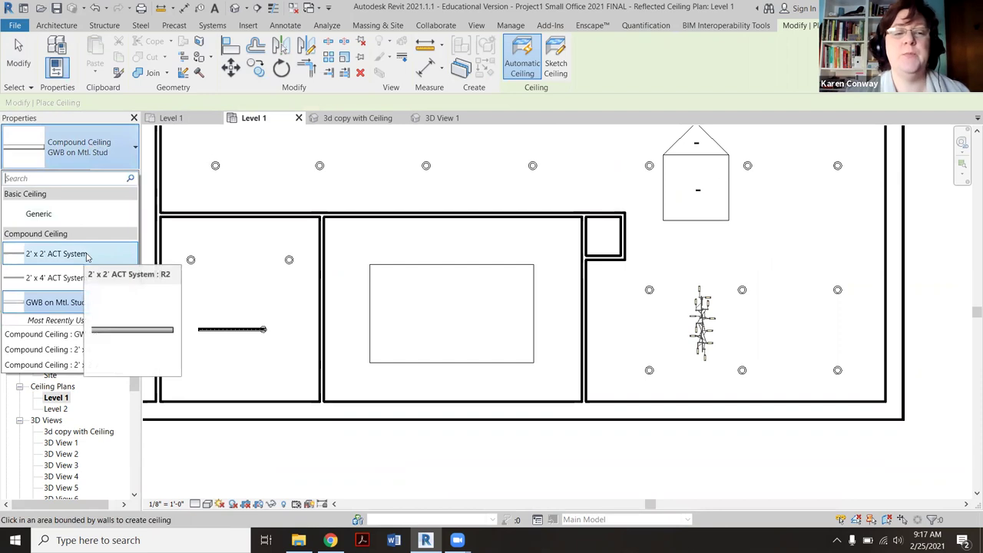
{"action": "left_click", "coordinate": [61, 253]}
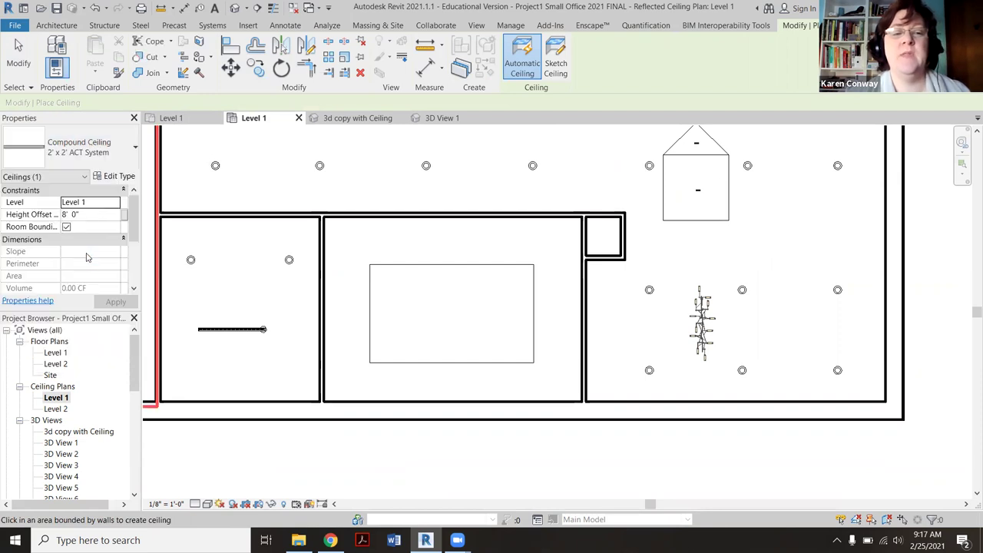
{"action": "left_click", "coordinate": [558, 55]}
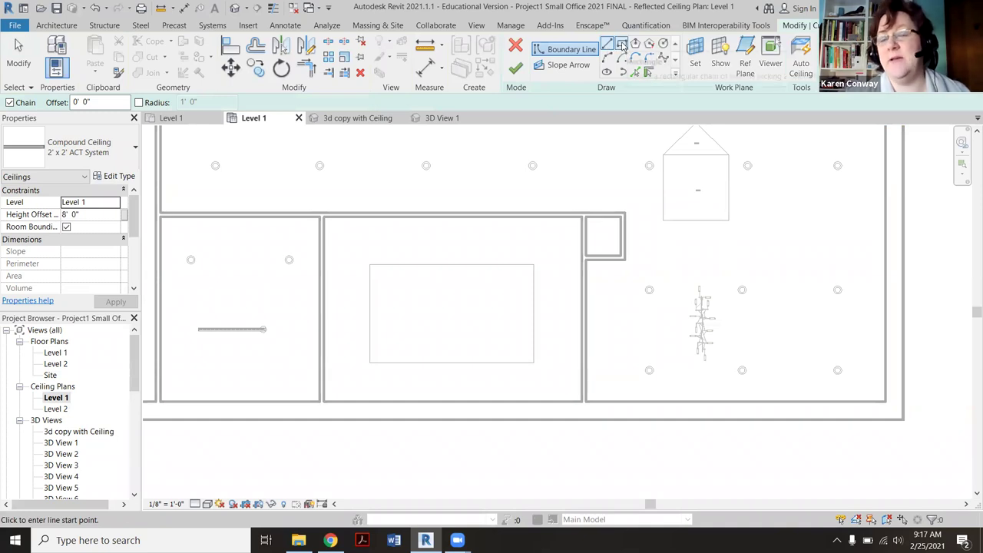
{"action": "left_click", "coordinate": [622, 45]}
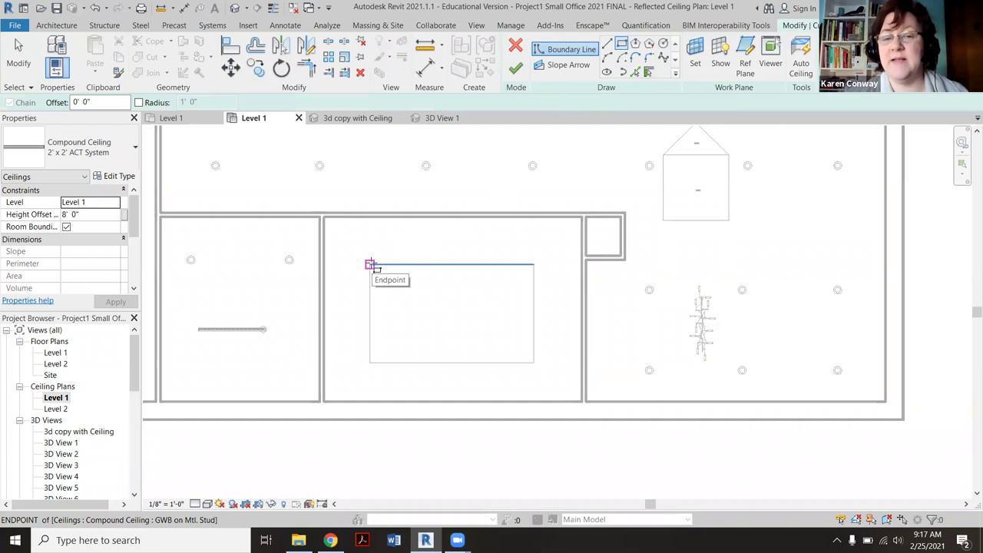
{"action": "left_click", "coordinate": [370, 265]}
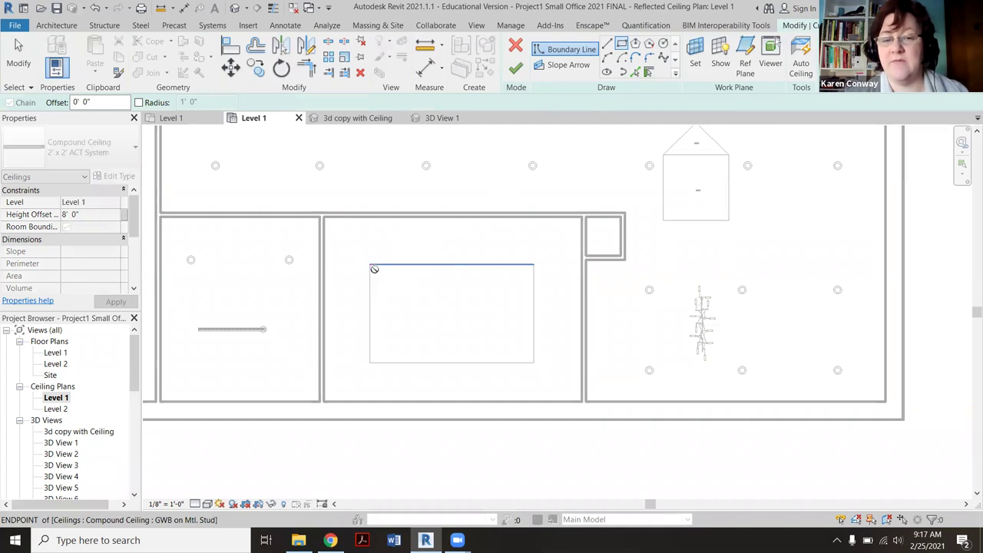
{"action": "left_click", "coordinate": [534, 362]}
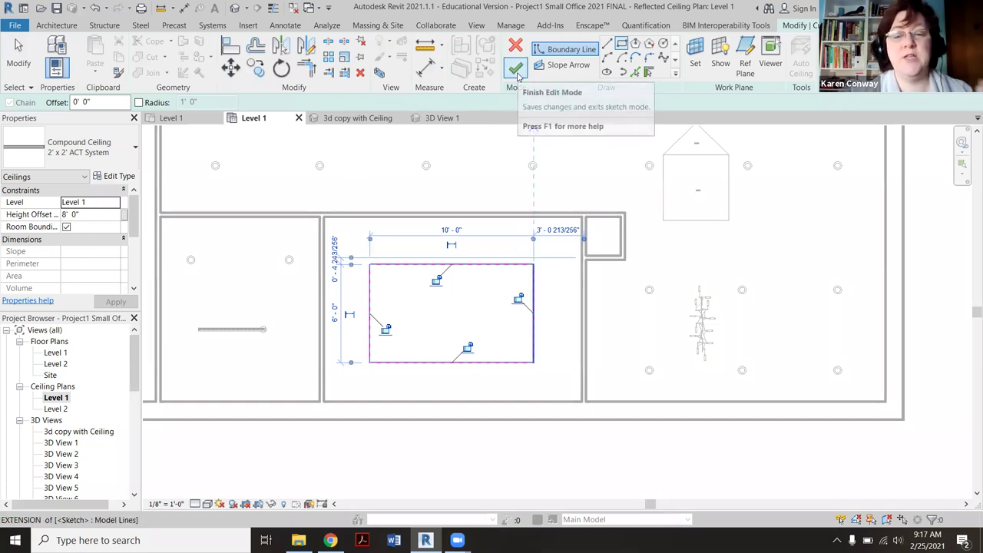
{"action": "left_click", "coordinate": [517, 70]}
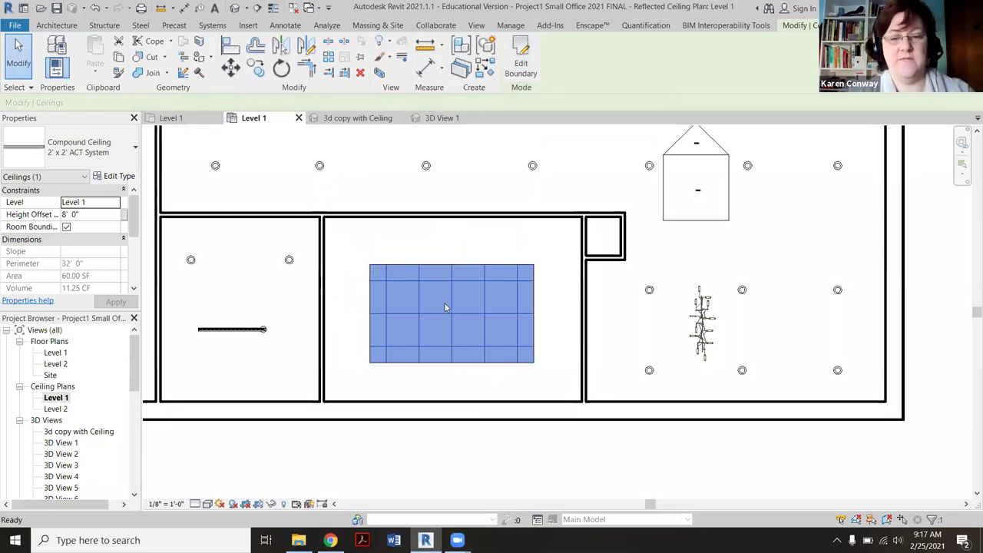
{"action": "key", "text": "Escape"}
Nudge the ACT ceiling's horizontal grid lines toward the corridor wall until full tiles start at the opening's upper edge
{"action": "scroll", "coordinate": [434, 288], "scroll_direction": "up", "scroll_amount": 1}
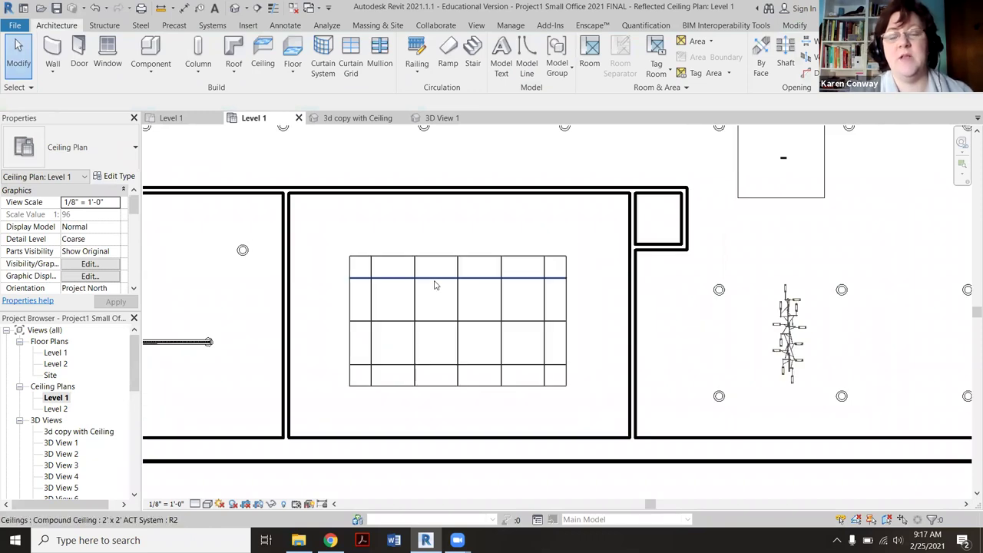
{"action": "left_click", "coordinate": [434, 286]}
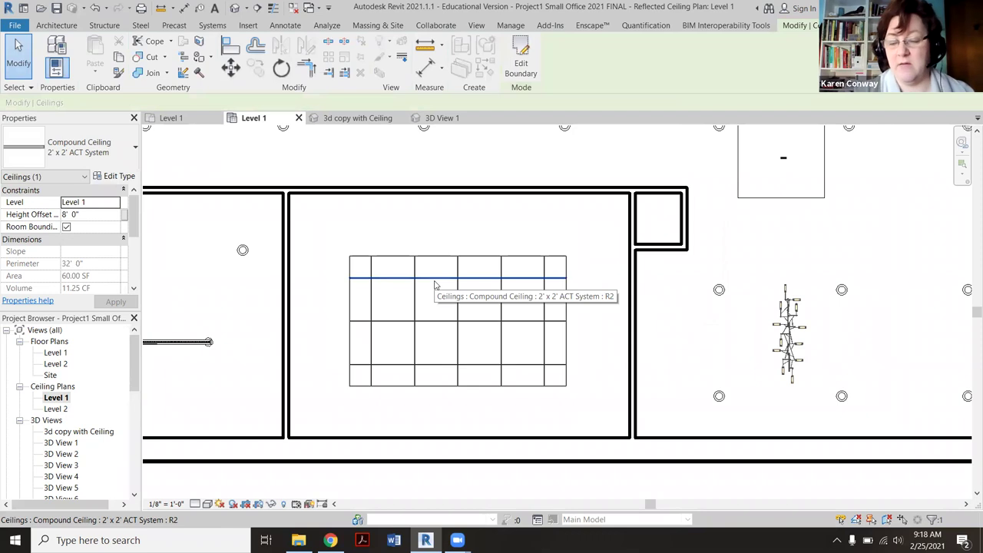
{"action": "left_click", "coordinate": [434, 286]}
{"action": "key", "text": "Up"}
{"action": "key", "text": "Up"}
{"action": "key", "text": "Up"}
{"action": "key", "text": "Up"}
{"action": "key", "text": "Up"}
{"action": "key", "text": "Up"}
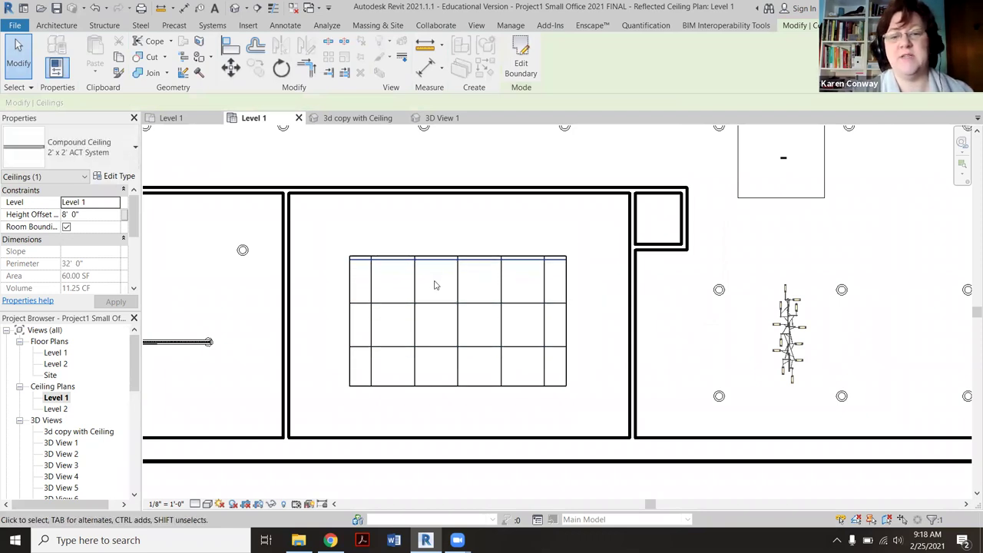
Nudge the ACT ceiling's vertical grid lines sideways to the opening's left edge so that only full 2' x 2' tiles remain
{"action": "scroll", "coordinate": [434, 286], "scroll_direction": "up", "scroll_amount": 1}
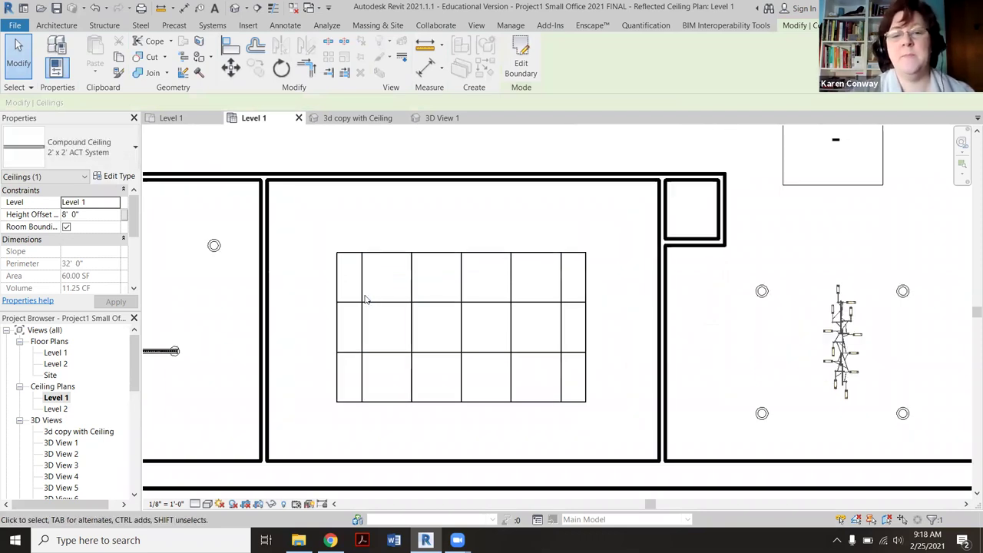
{"action": "left_click", "coordinate": [361, 299]}
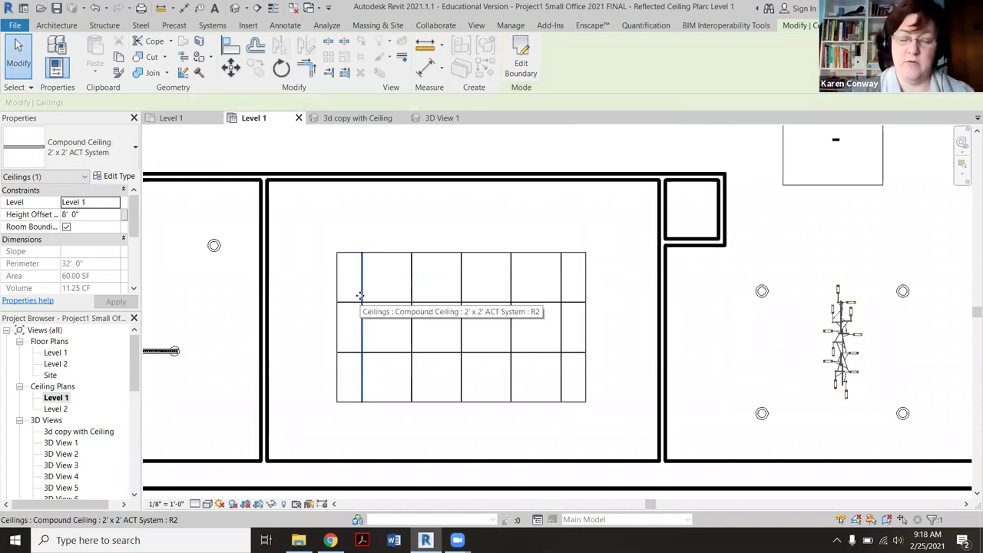
{"action": "key", "text": "Left"}
{"action": "key", "text": "Left"}
{"action": "key", "text": "Left"}
{"action": "key", "text": "Left"}
{"action": "key", "text": "Left"}
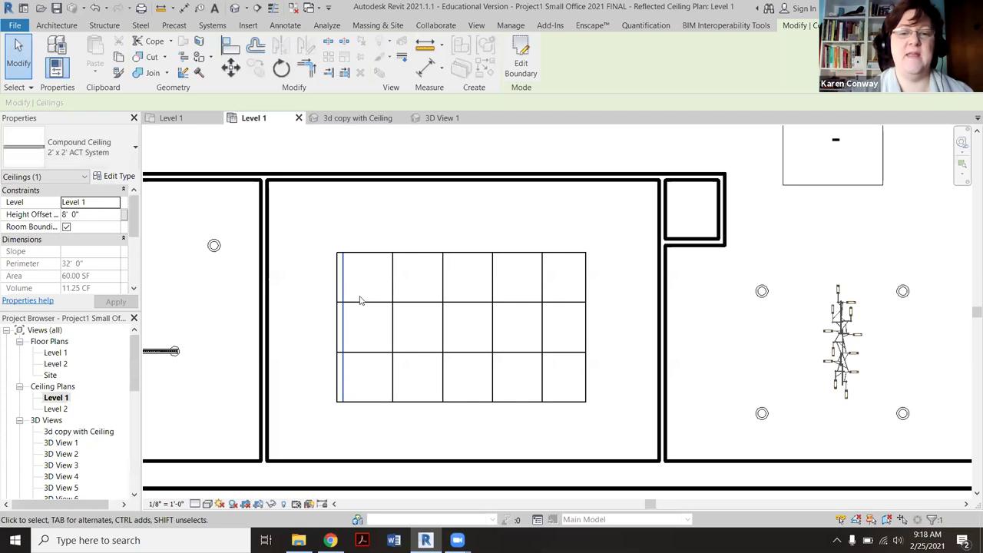
{"action": "key", "text": "Left"}
{"action": "key", "text": "Left"}
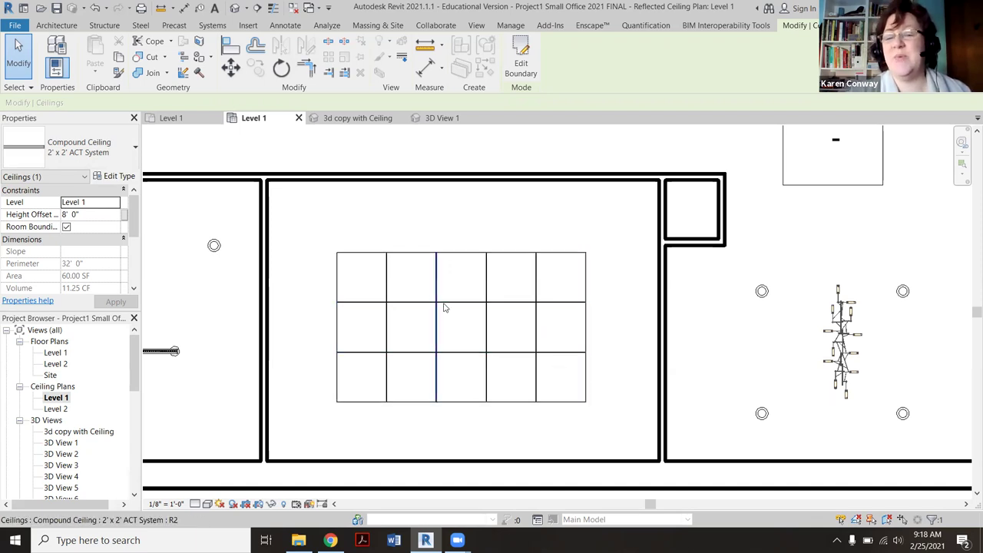
Examine how the ACT ceiling sits in the conference room ceiling opening in the 3d copy with Ceiling view
{"action": "scroll", "coordinate": [505, 358], "scroll_direction": "down", "scroll_amount": 2}
{"action": "scroll", "coordinate": [516, 358], "scroll_direction": "up", "scroll_amount": 1}
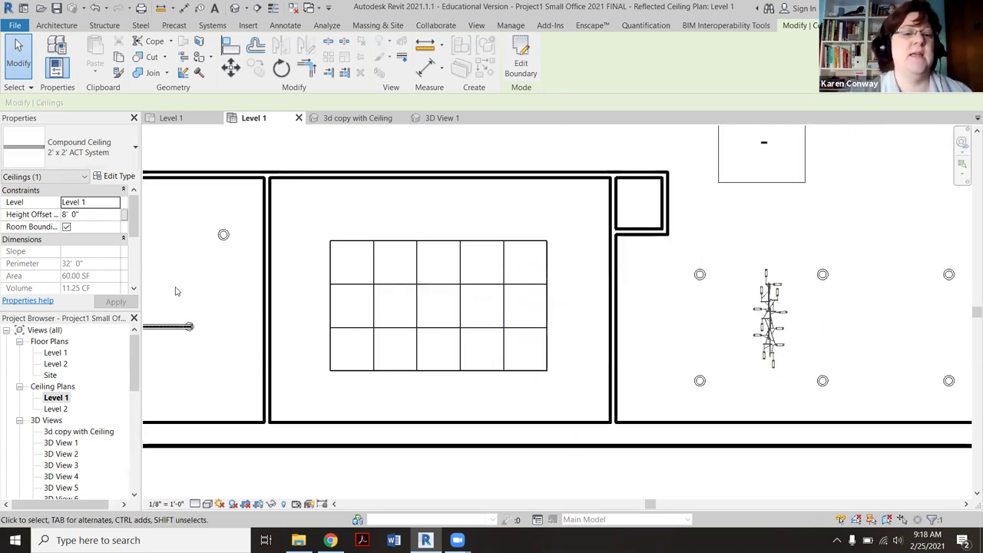
{"action": "double_click", "coordinate": [80, 432]}
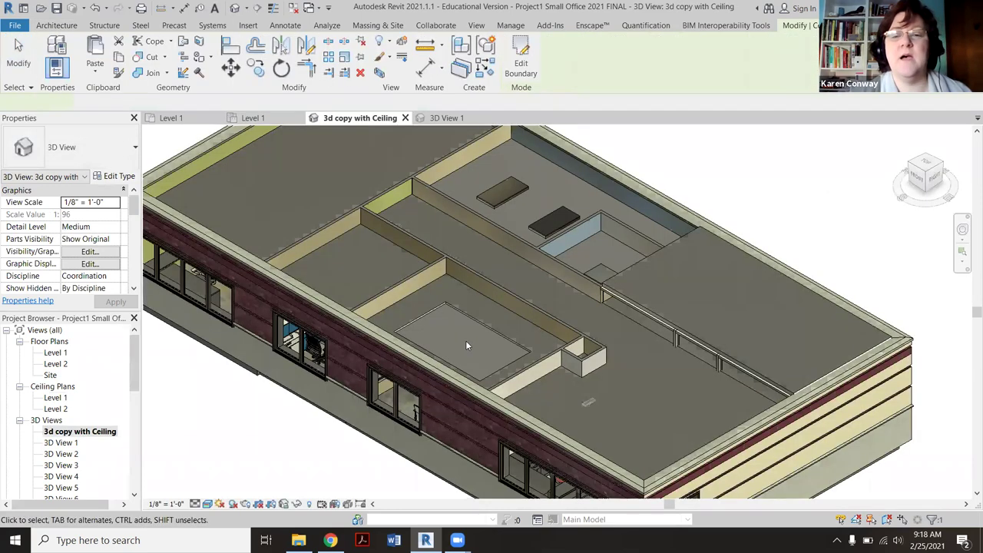
{"action": "left_click", "coordinate": [465, 340]}
{"action": "scroll", "coordinate": [466, 340], "scroll_direction": "up", "scroll_amount": 3}
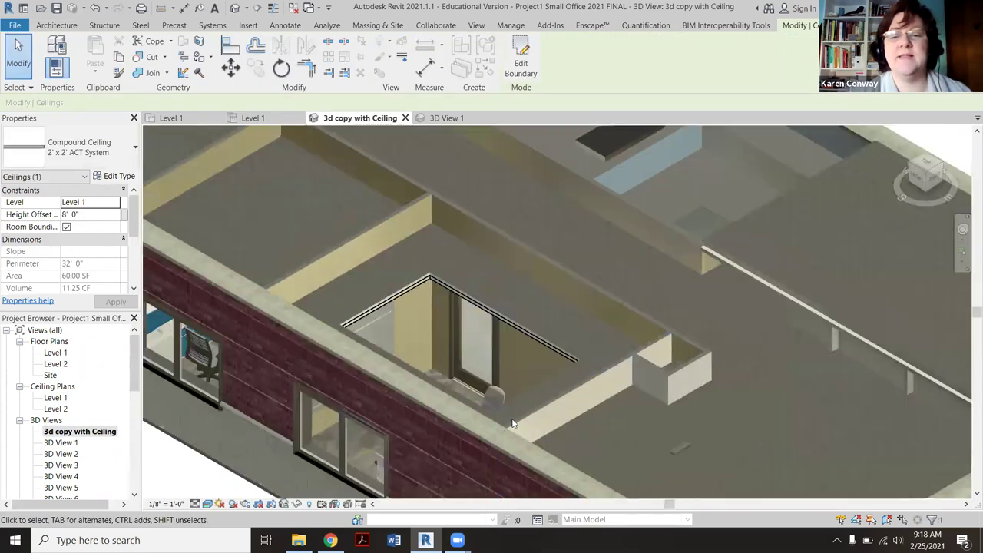
{"action": "scroll", "coordinate": [496, 349], "scroll_direction": "down", "scroll_amount": 3}
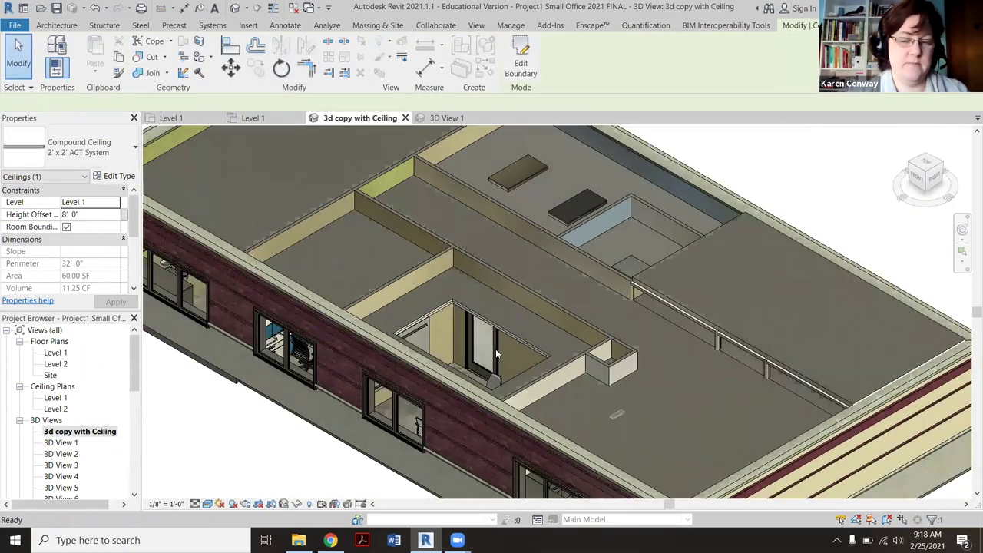
{"action": "key", "text": "Escape"}
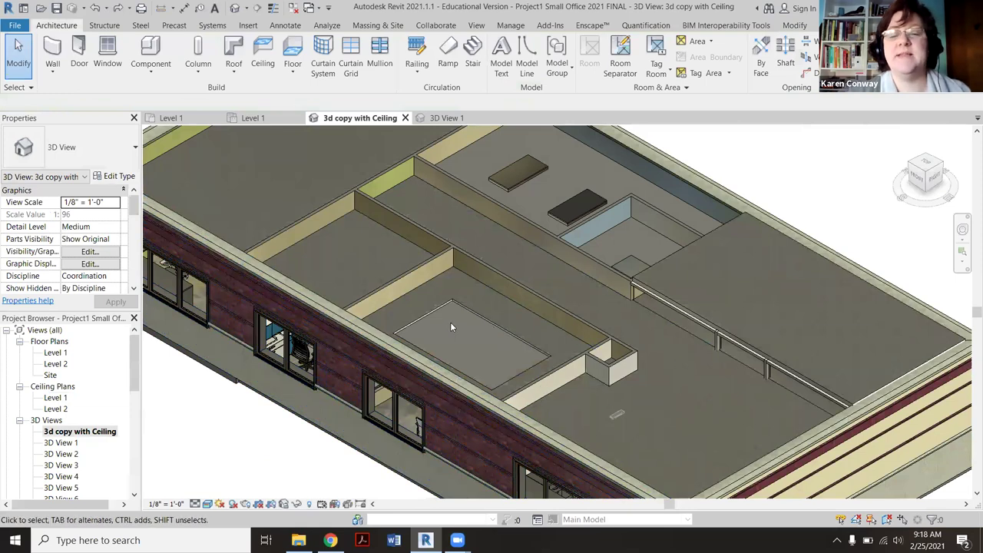
Set the height offset of the ACT ceiling panel in the conference room opening to 9' 0"
{"action": "scroll", "coordinate": [450, 321], "scroll_direction": "up", "scroll_amount": 2}
{"action": "scroll", "coordinate": [471, 322], "scroll_direction": "up", "scroll_amount": 2}
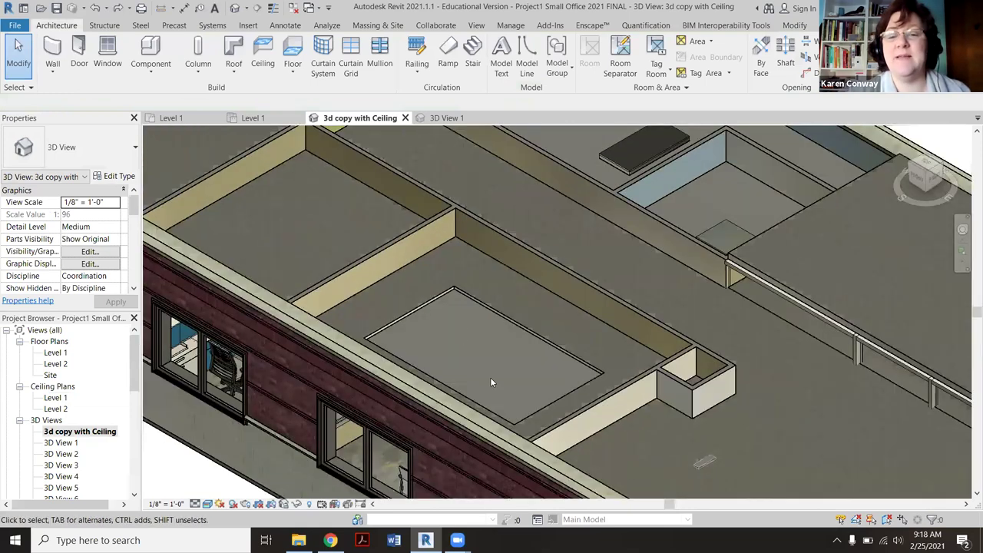
{"action": "left_click", "coordinate": [564, 392]}
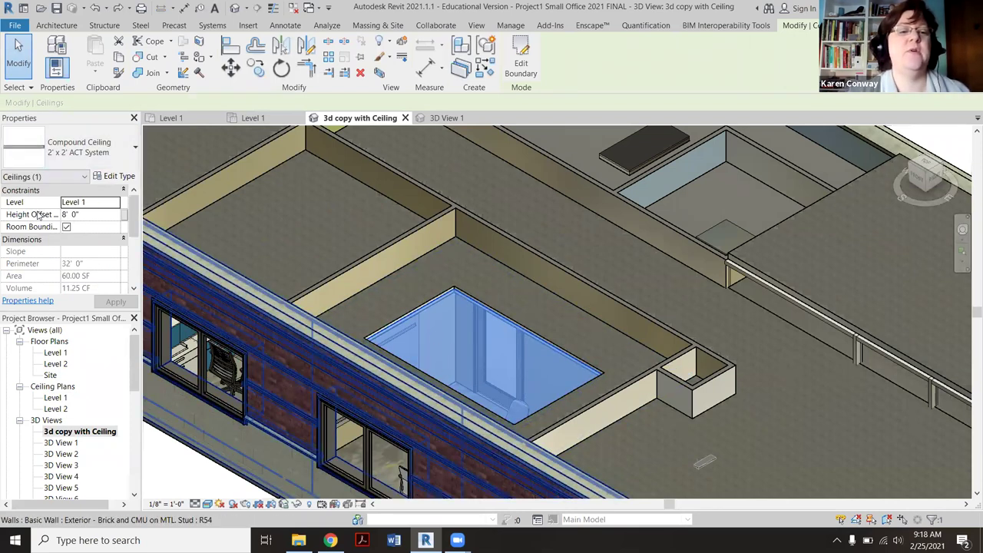
{"action": "left_click", "coordinate": [82, 214]}
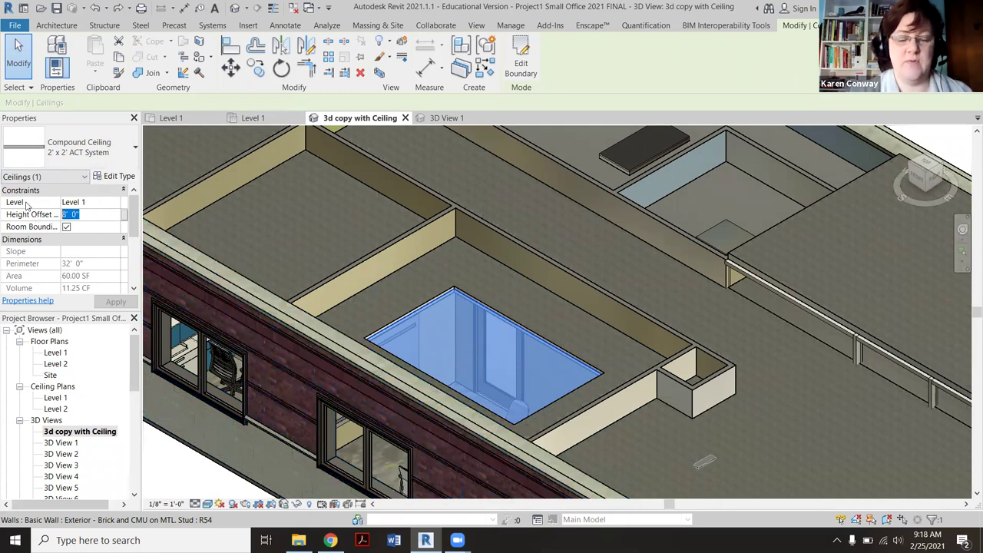
{"action": "type", "text": "9"}
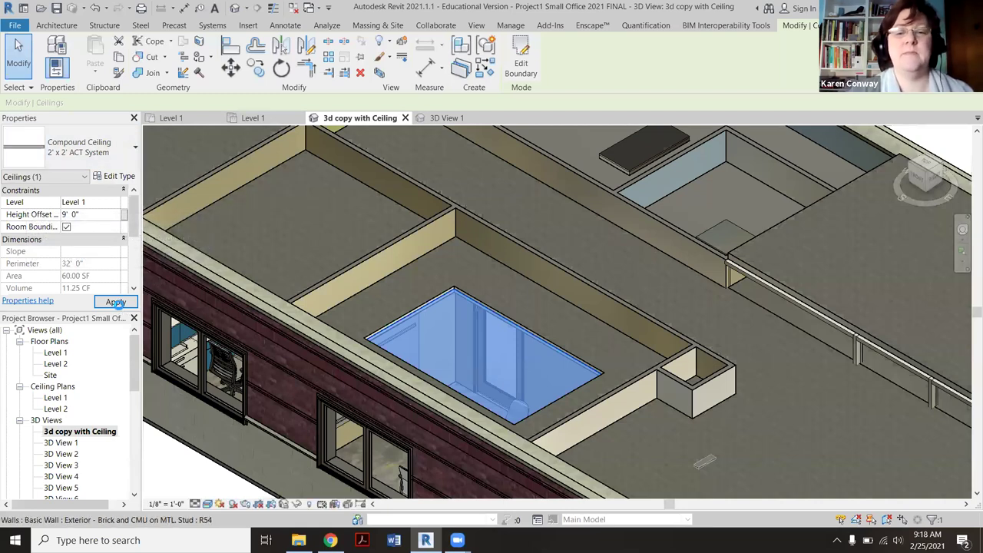
{"action": "left_click", "coordinate": [115, 302]}
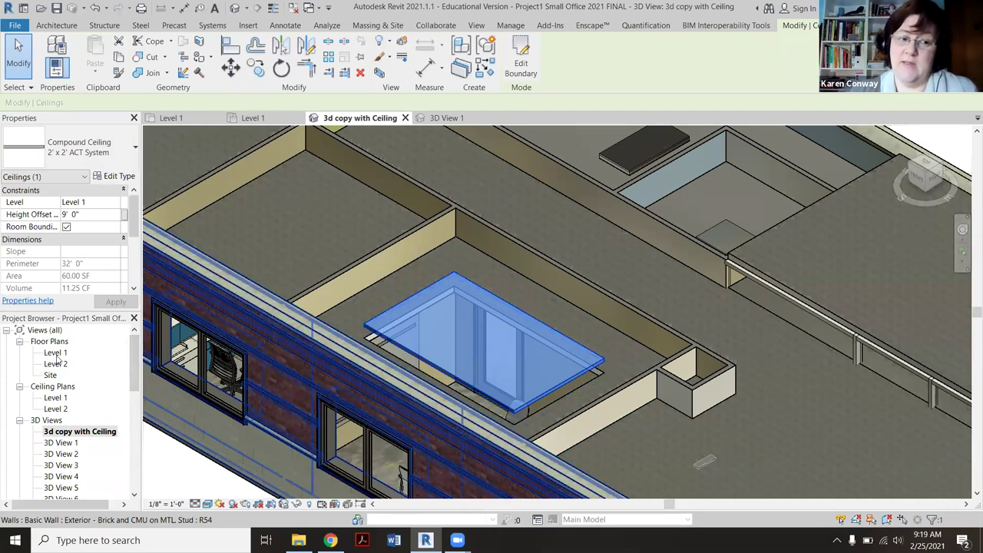
Start a wall on the Level 1 floor plan using the type Interior - 3 1/8" Partition (1-hr)
{"action": "double_click", "coordinate": [55, 353]}
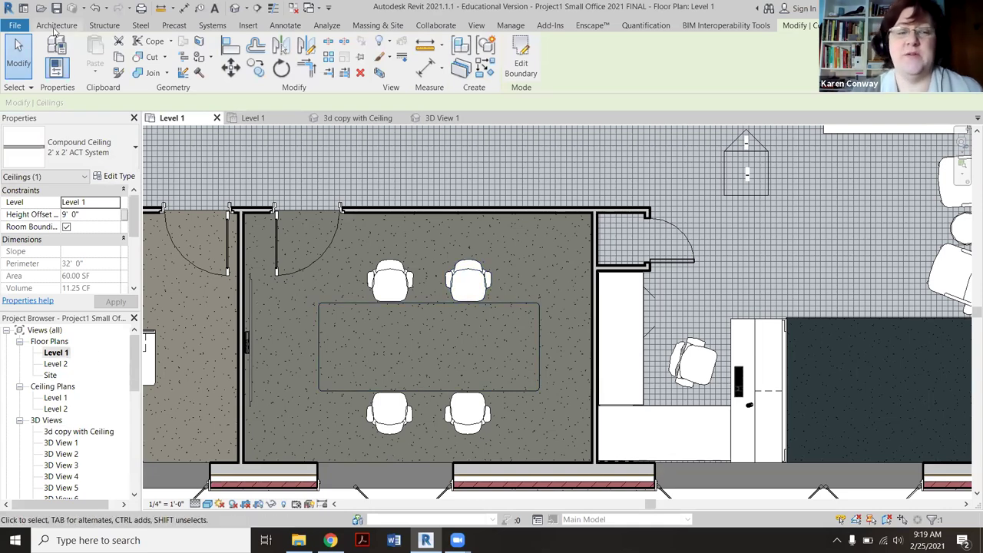
{"action": "left_click", "coordinate": [66, 26]}
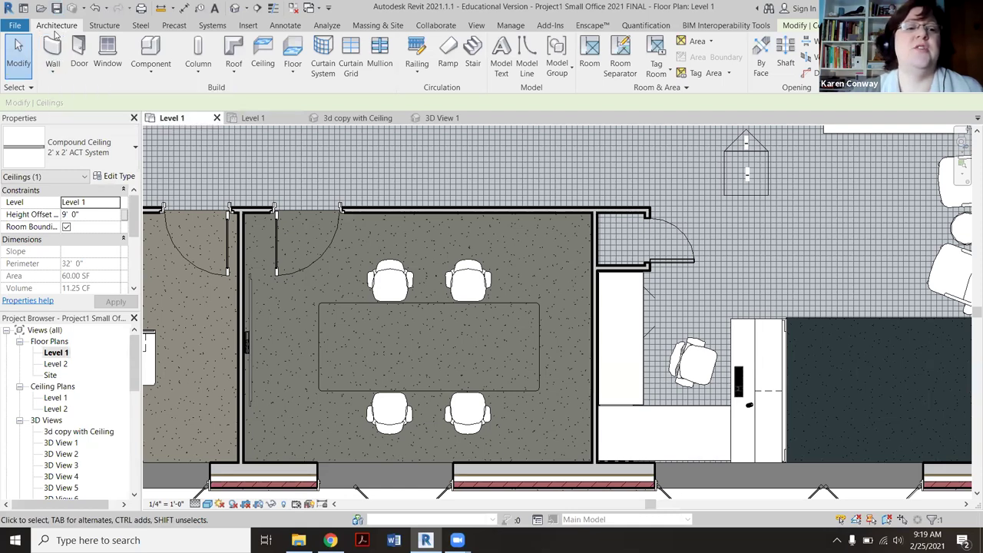
{"action": "left_click", "coordinate": [52, 71]}
{"action": "left_click", "coordinate": [63, 94]}
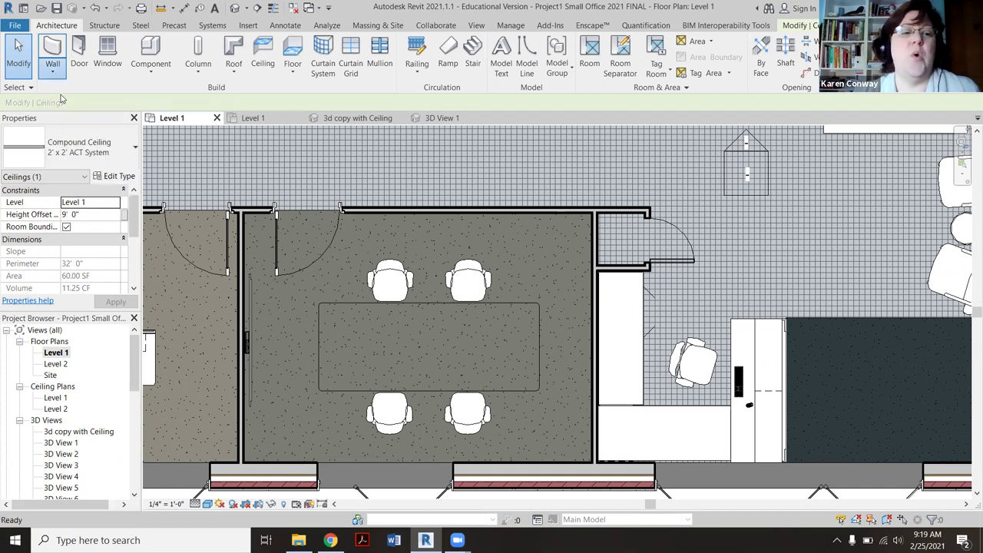
{"action": "left_click", "coordinate": [131, 146]}
{"action": "scroll", "coordinate": [127, 237], "scroll_direction": "up", "scroll_amount": 1}
{"action": "scroll", "coordinate": [127, 237], "scroll_direction": "up", "scroll_amount": 5}
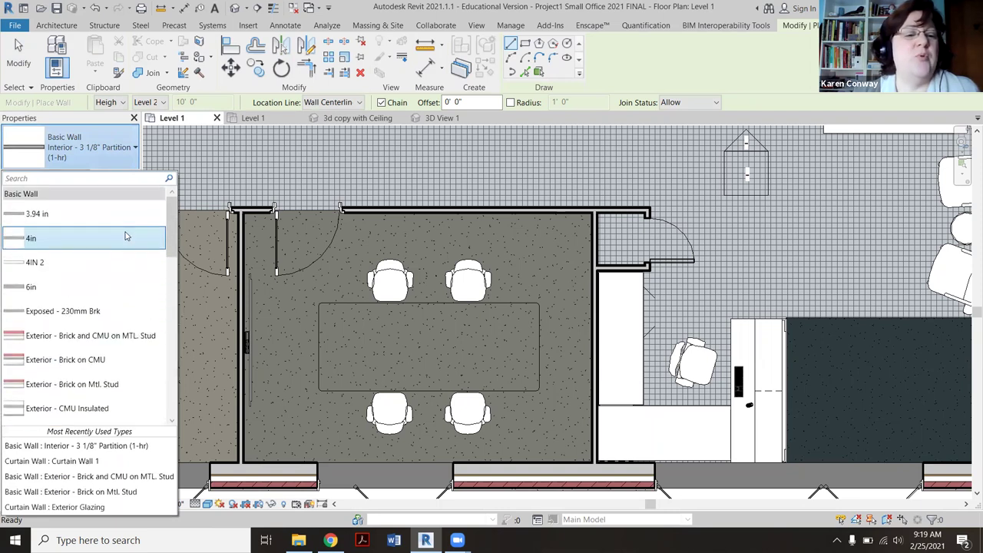
{"action": "scroll", "coordinate": [127, 236], "scroll_direction": "down", "scroll_amount": 5}
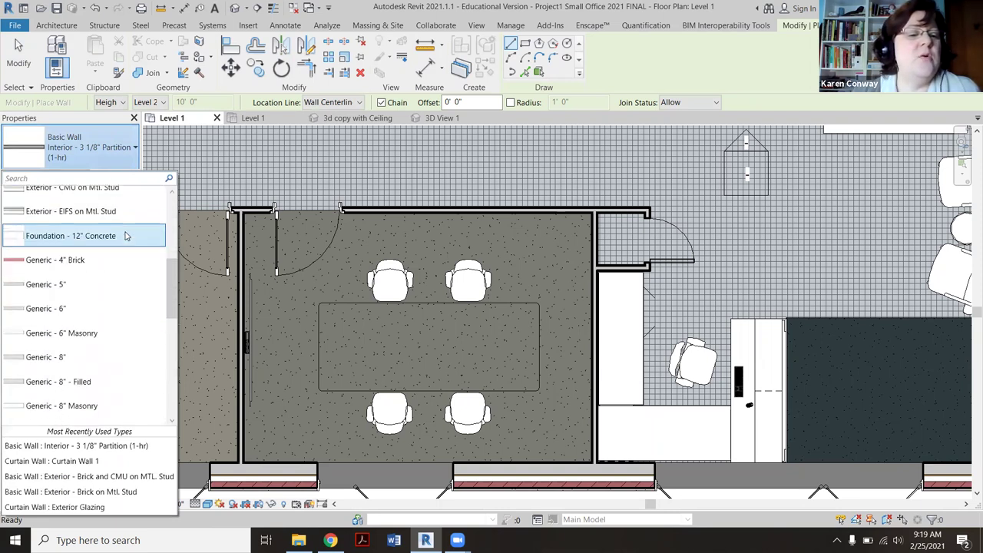
{"action": "scroll", "coordinate": [126, 237], "scroll_direction": "down", "scroll_amount": 3}
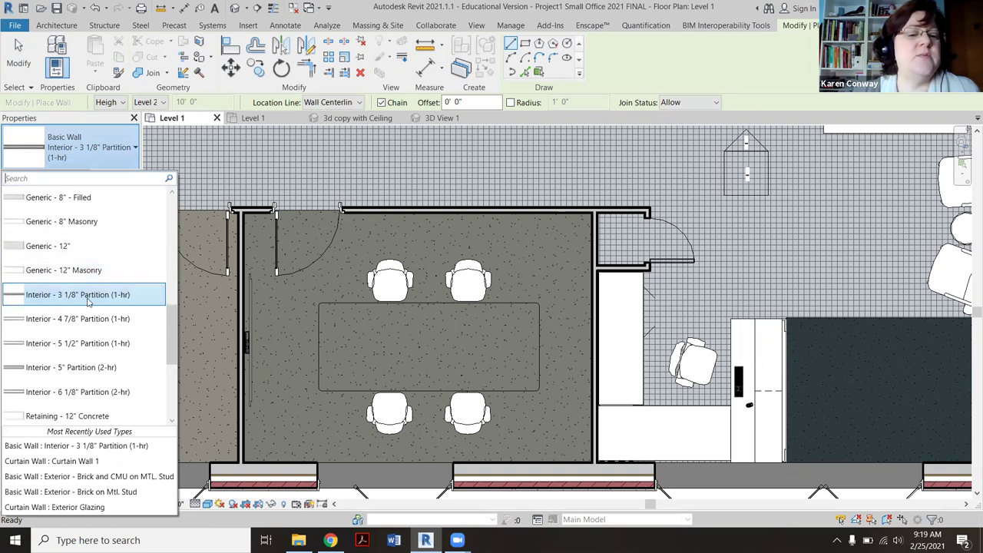
{"action": "left_click", "coordinate": [90, 297]}
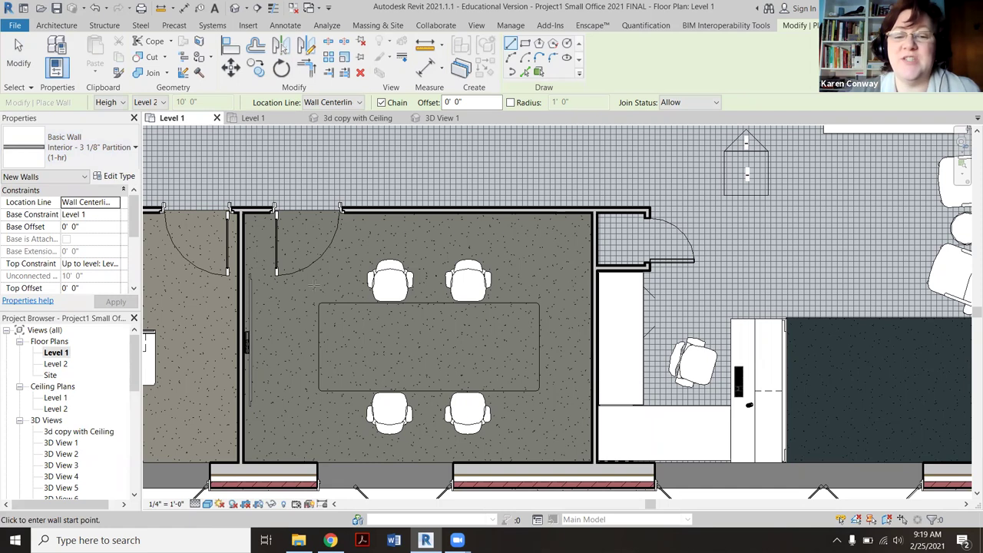
Draw a closed rectangle of partition walls about 10' 0" by 5' 0" around the conference table
{"action": "left_click", "coordinate": [314, 286]}
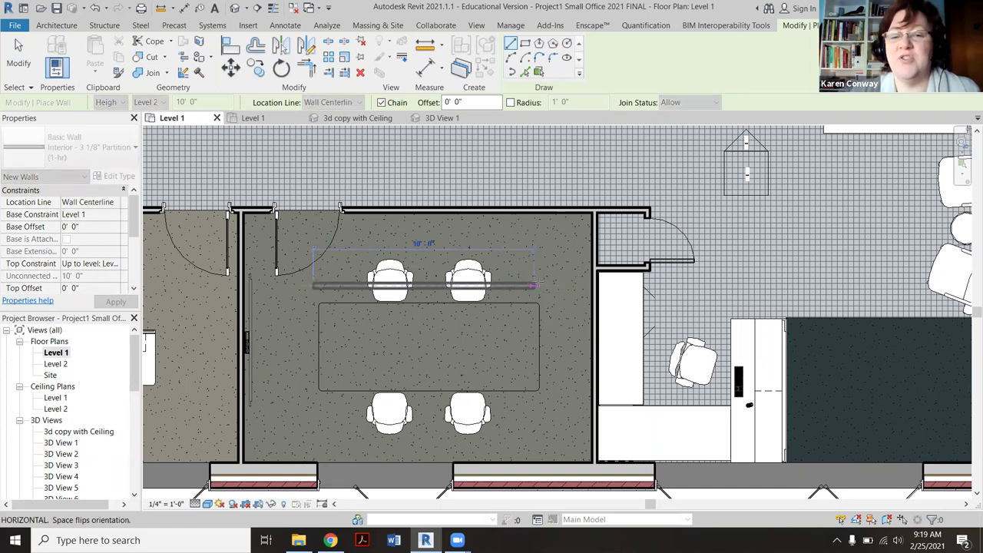
{"action": "left_click", "coordinate": [534, 286]}
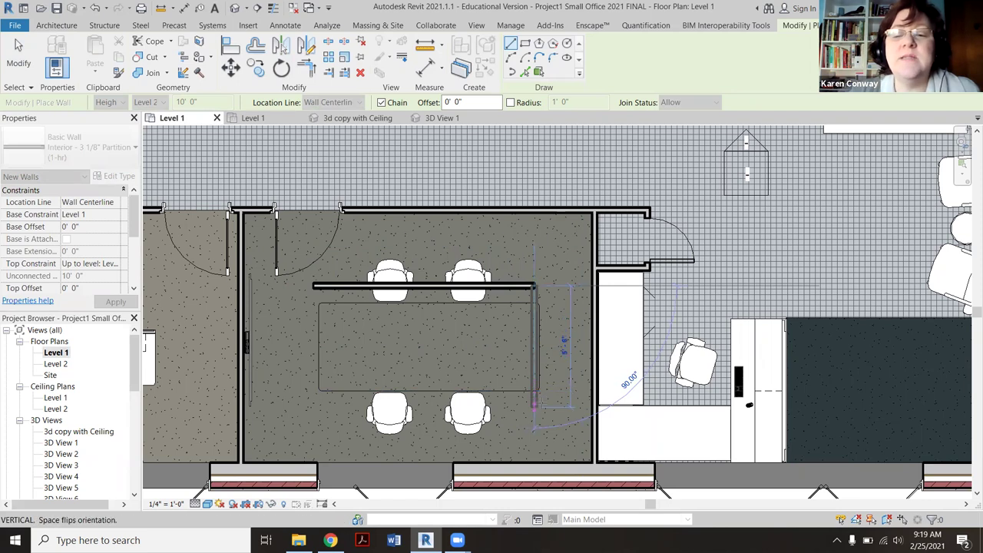
{"action": "left_click", "coordinate": [535, 397]}
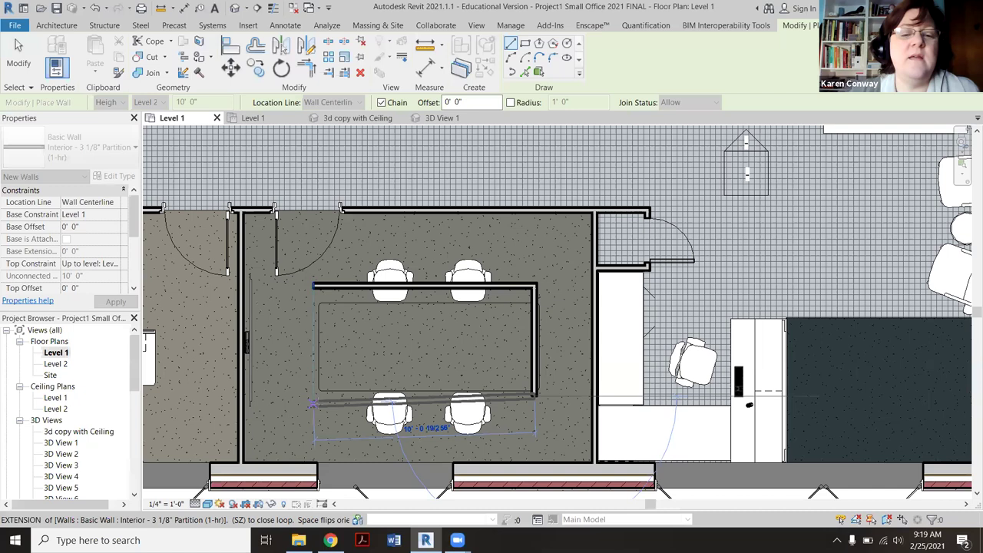
{"action": "left_click", "coordinate": [314, 398]}
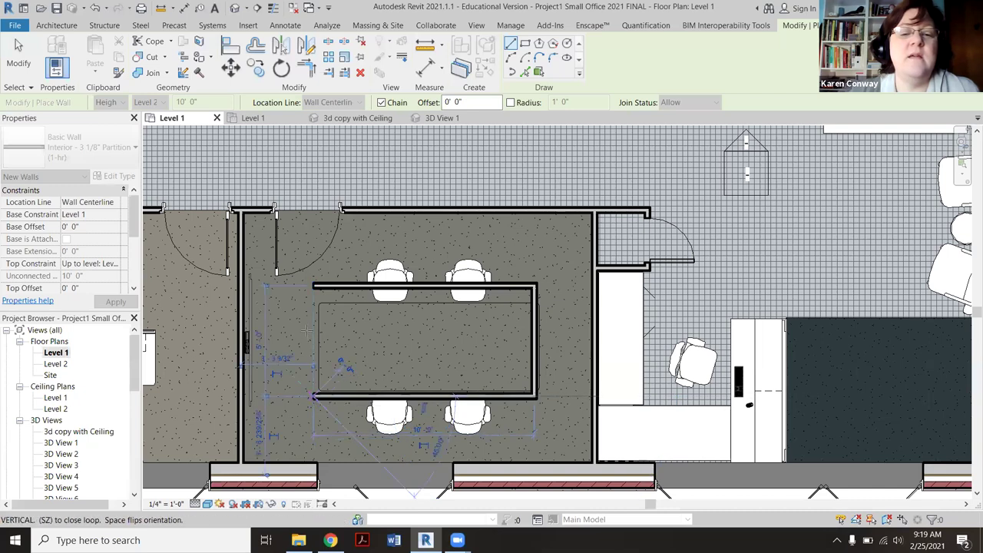
{"action": "left_click", "coordinate": [313, 285]}
{"action": "key", "text": "Escape"}
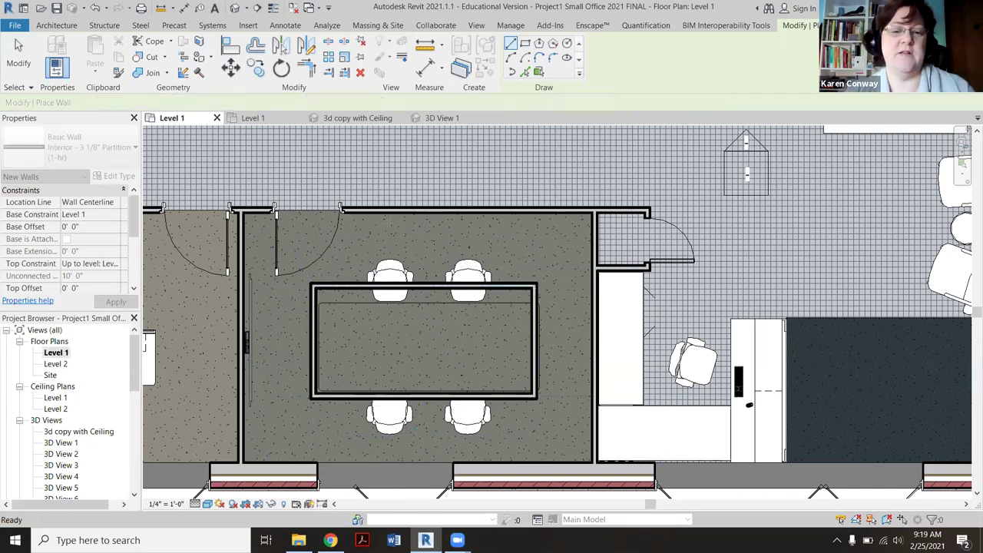
Try to lower the top of the window-side enclosing wall to the ACT ceiling in the 3d copy with Ceiling view
{"action": "double_click", "coordinate": [99, 431]}
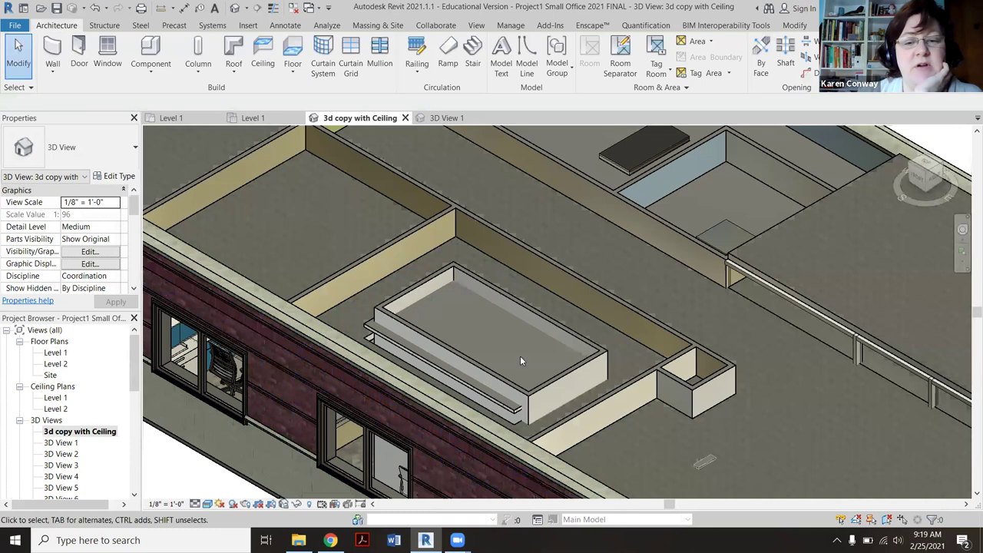
{"action": "scroll", "coordinate": [571, 386], "scroll_direction": "up", "scroll_amount": 2}
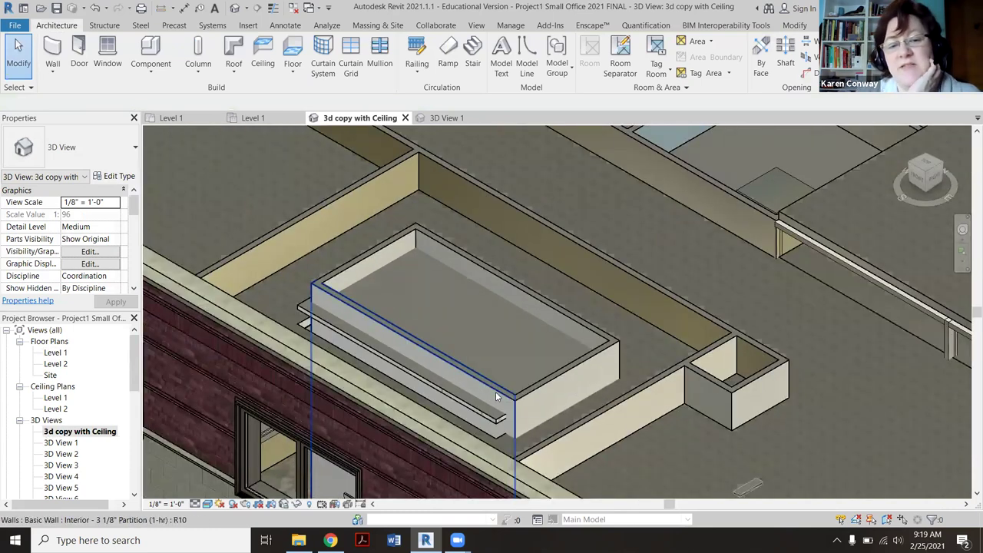
{"action": "left_click", "coordinate": [496, 393]}
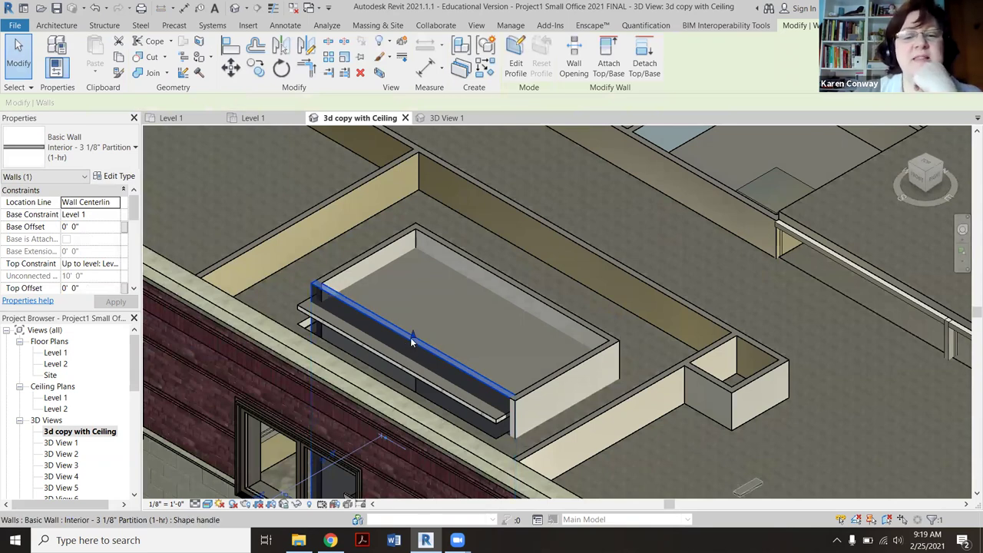
{"action": "left_click_drag", "start_coordinate": [409, 342], "coordinate": [467, 386]}
{"action": "left_click", "coordinate": [547, 376]}
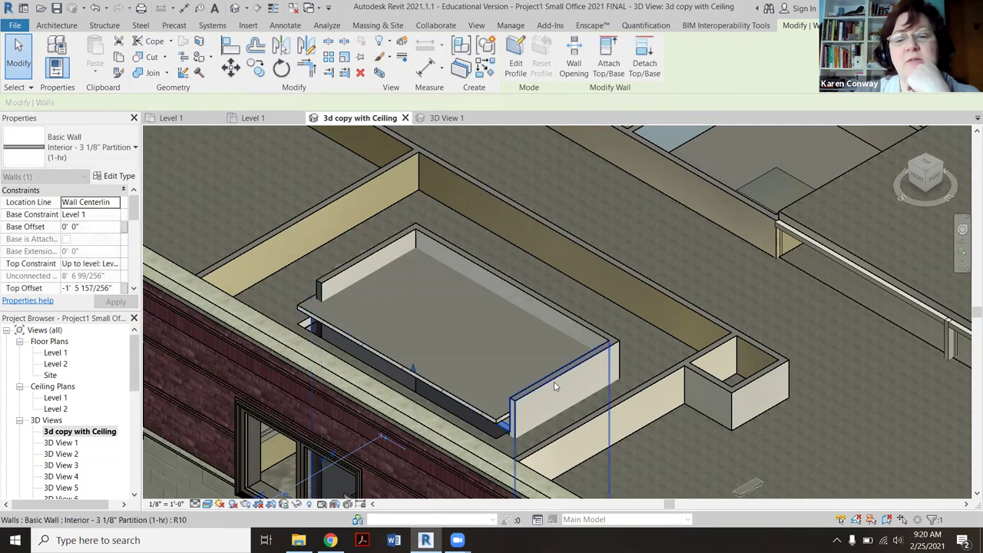
{"action": "key", "text": "Escape"}
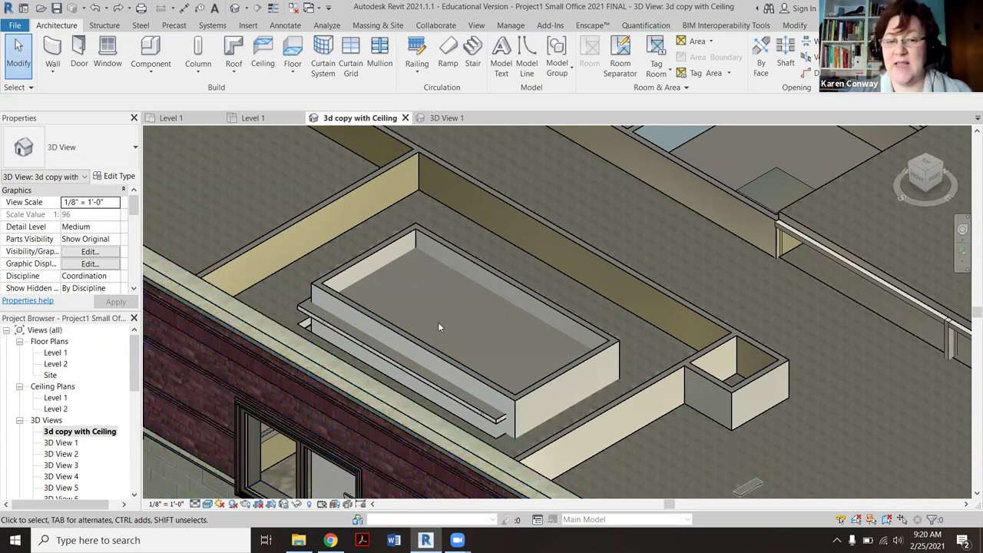
Cut a building section lengthwise through the conference room on the Level 1 plan, looking toward the corridor, and open its view
{"action": "double_click", "coordinate": [56, 354]}
{"action": "scroll", "coordinate": [523, 325], "scroll_direction": "down", "scroll_amount": 3}
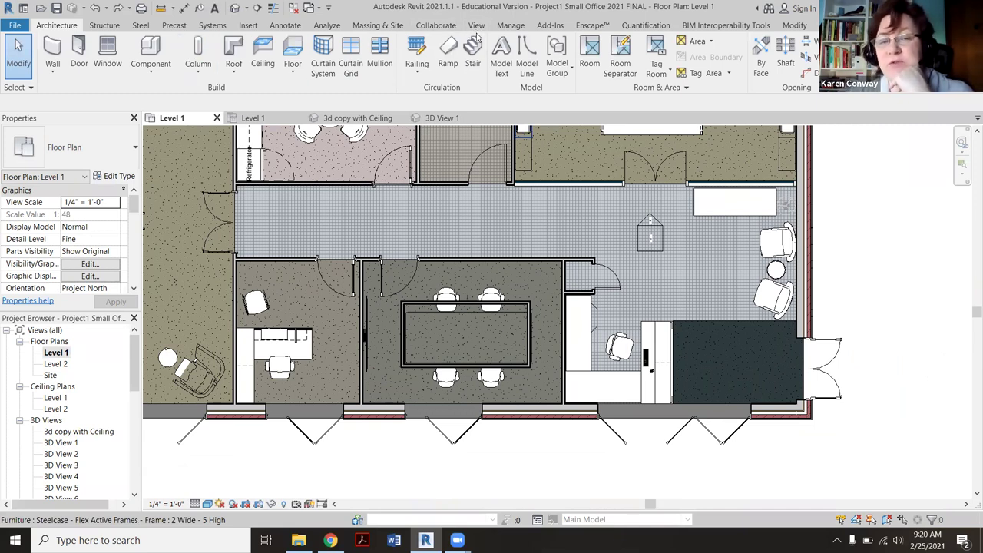
{"action": "left_click", "coordinate": [475, 27]}
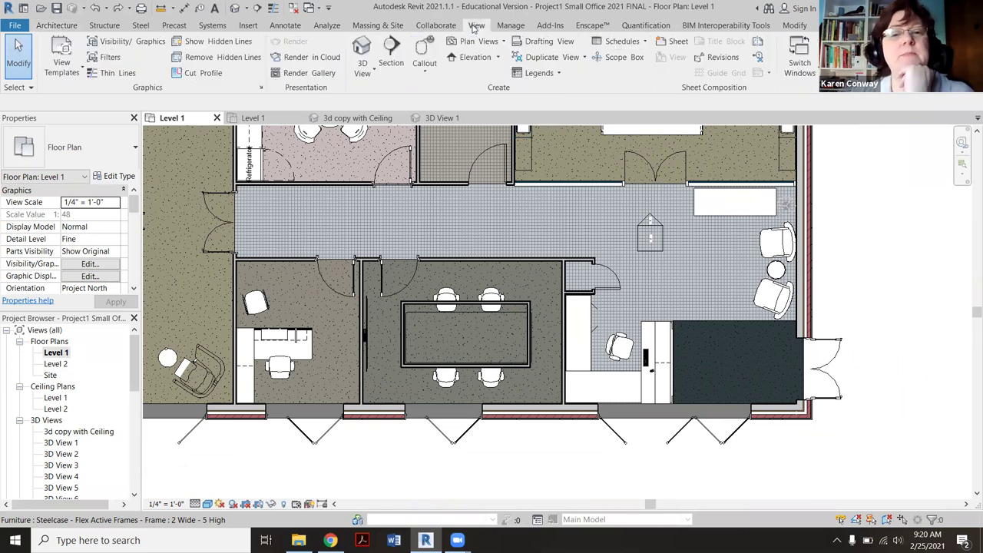
{"action": "left_click", "coordinate": [391, 63]}
{"action": "left_click", "coordinate": [325, 328]}
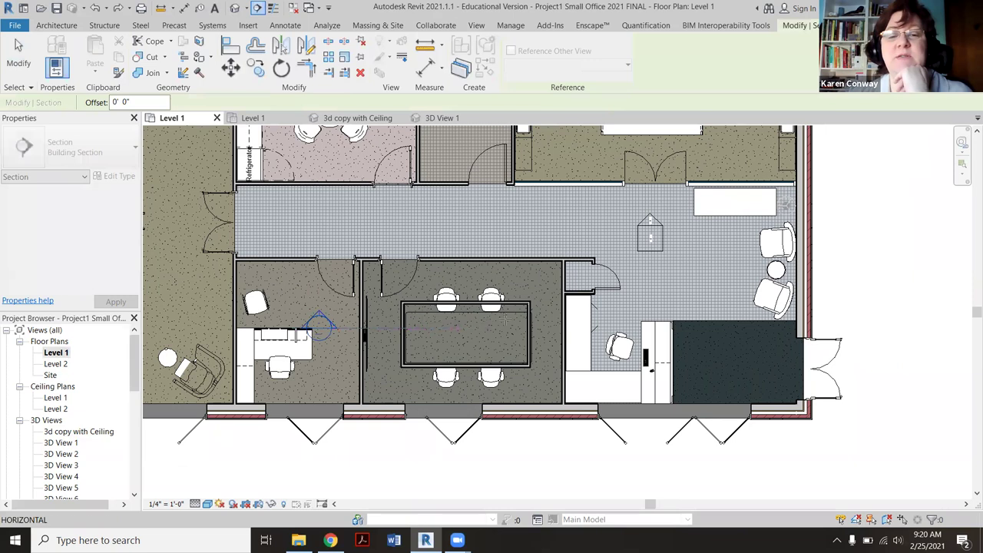
{"action": "left_click", "coordinate": [607, 329]}
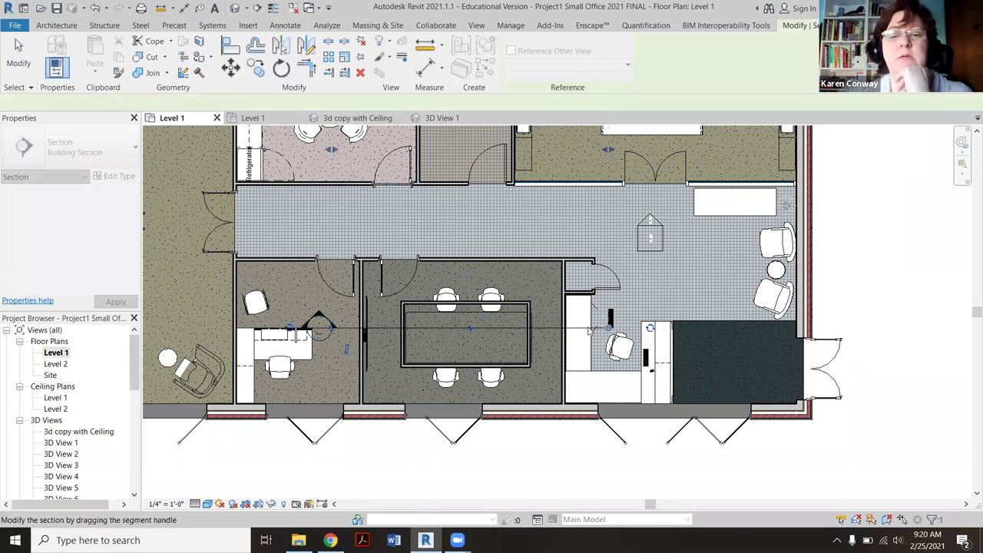
{"action": "key", "text": "Escape"}
{"action": "key", "text": "Escape"}
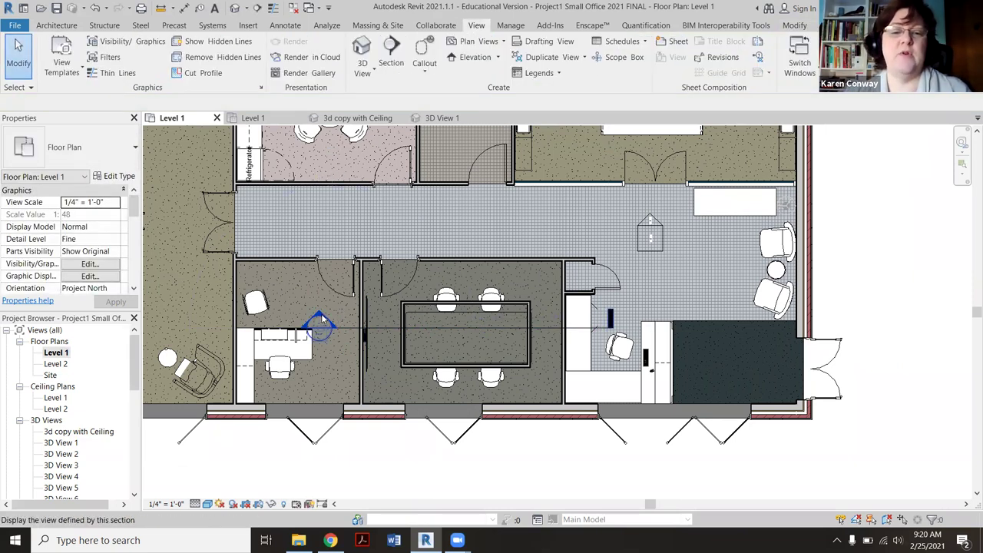
{"action": "right_click", "coordinate": [321, 318]}
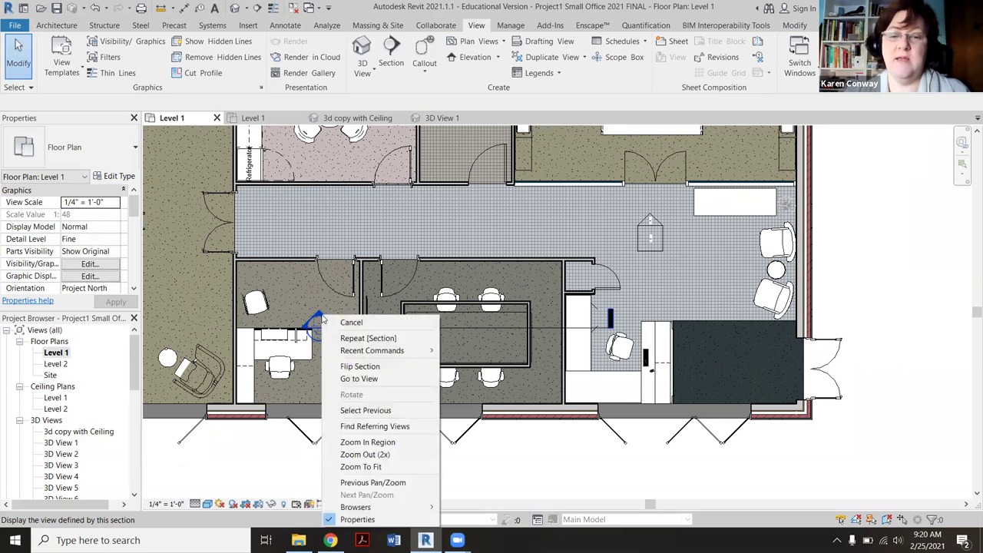
{"action": "left_click", "coordinate": [358, 379]}
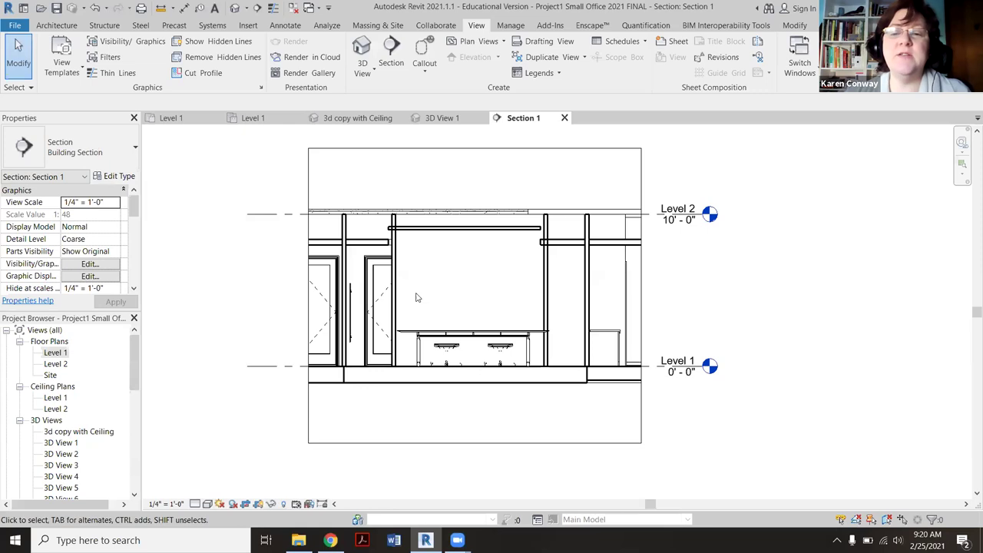
Raise the base of the left enclosing wall in the section to the conference room ceiling, at an 8' 0" base offset
{"action": "scroll", "coordinate": [416, 298], "scroll_direction": "up", "scroll_amount": 2}
{"action": "left_click", "coordinate": [386, 300]}
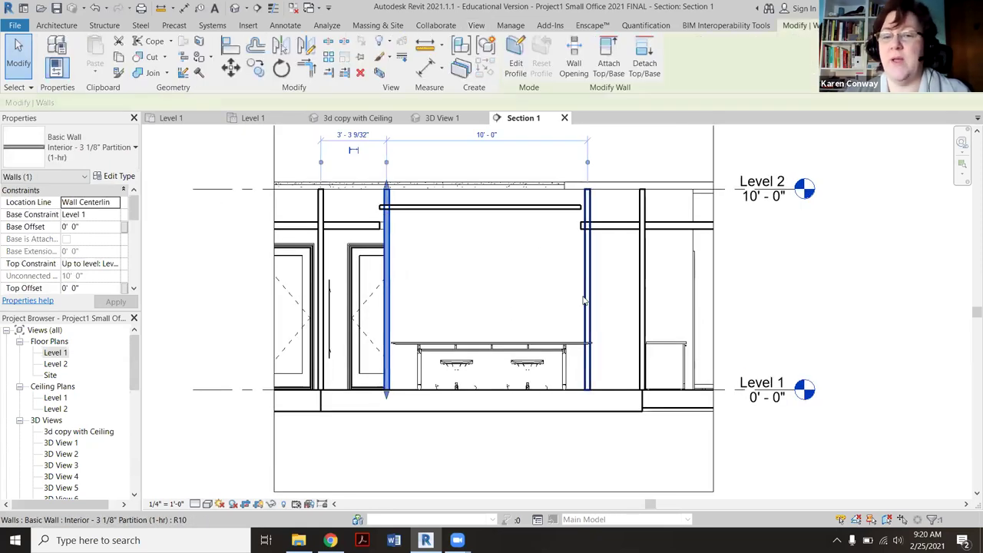
{"action": "scroll", "coordinate": [589, 304], "scroll_direction": "down", "scroll_amount": 1}
{"action": "scroll", "coordinate": [391, 225], "scroll_direction": "up", "scroll_amount": 1}
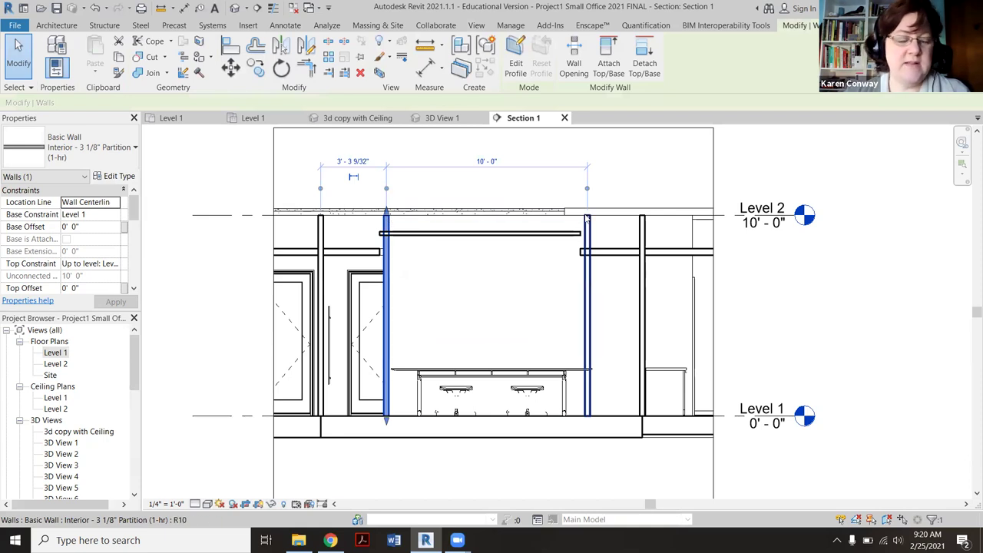
{"action": "key", "text": "Escape"}
{"action": "left_click", "coordinate": [386, 364]}
{"action": "left_click", "coordinate": [387, 365]}
{"action": "left_click_drag", "start_coordinate": [388, 419], "coordinate": [391, 300]}
{"action": "left_click_drag", "start_coordinate": [391, 262], "coordinate": [388, 257]}
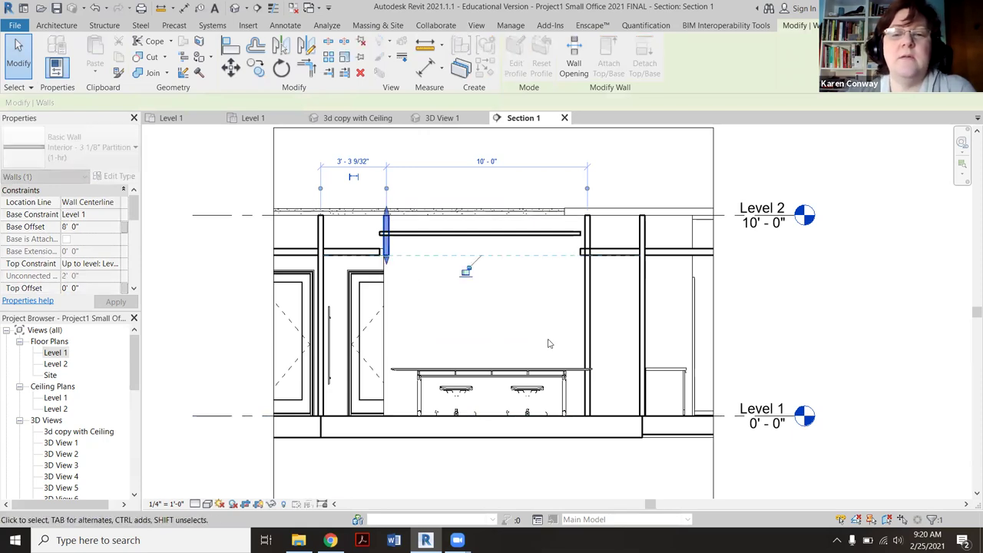
Raise the base of the right enclosing wall in the section to the conference room ceiling, at an 8' 0" base offset
{"action": "left_click", "coordinate": [585, 342]}
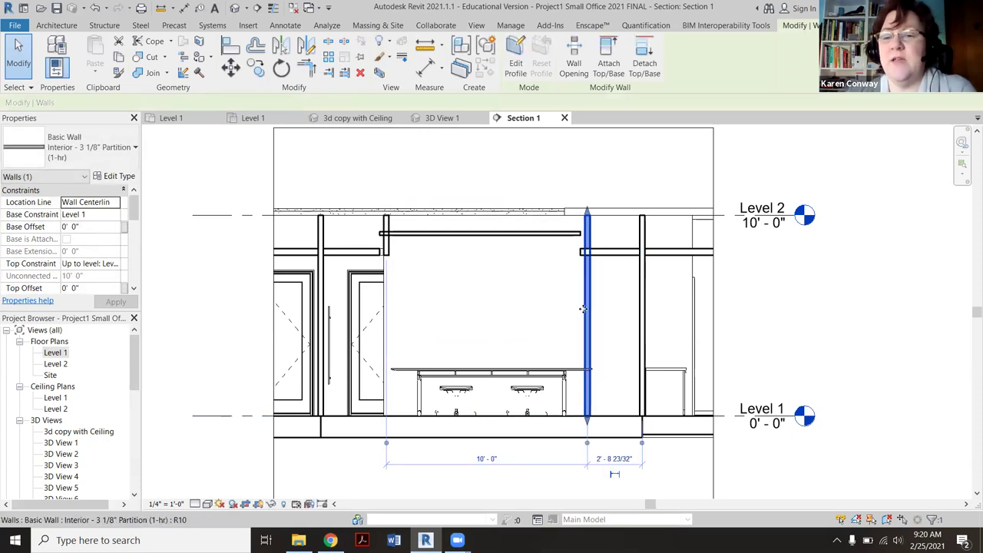
{"action": "left_click_drag", "start_coordinate": [586, 420], "coordinate": [589, 259]}
{"action": "scroll", "coordinate": [496, 329], "scroll_direction": "down", "scroll_amount": 2}
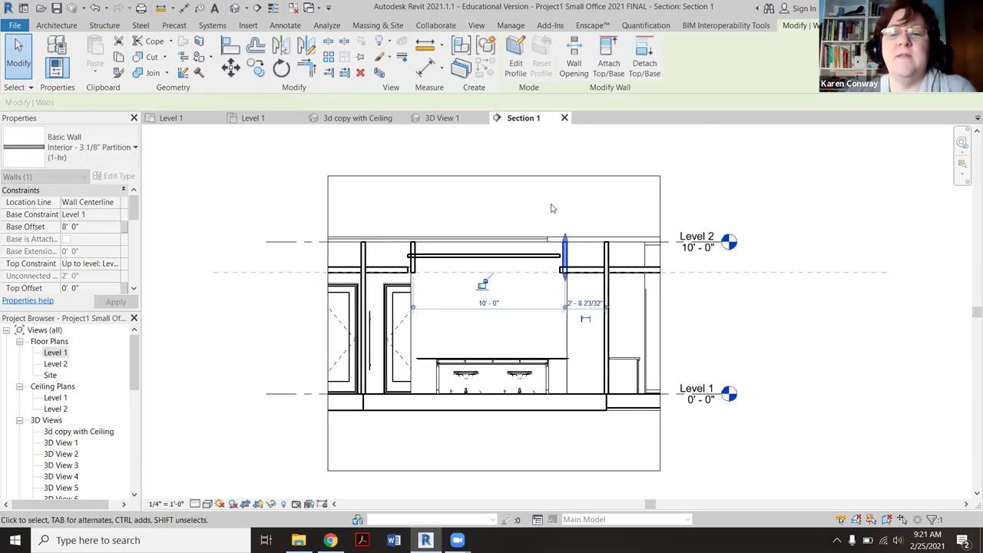
{"action": "key", "text": "Escape"}
{"action": "scroll", "coordinate": [438, 348], "scroll_direction": "up", "scroll_amount": 2}
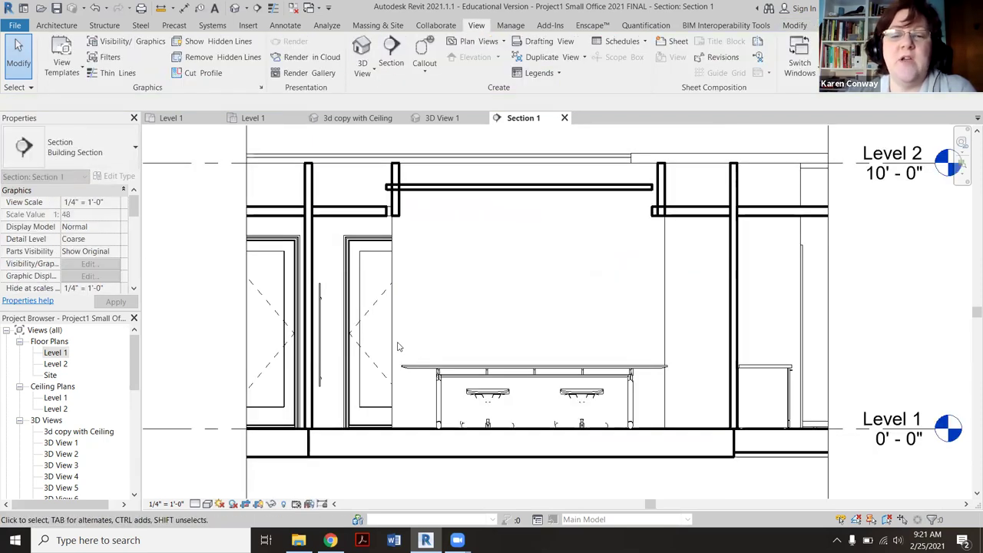
Raise the base of the corridor-side enclosing wall to the conference room ceiling, about 8' 0 11/16", and return to the Level 1 floor plan
{"action": "left_click", "coordinate": [395, 266]}
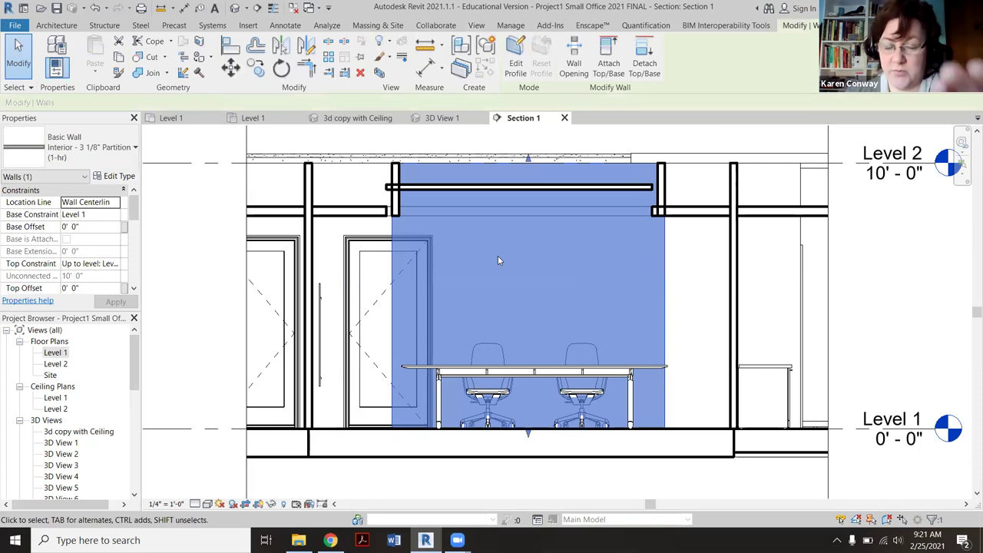
{"action": "left_click_drag", "start_coordinate": [528, 433], "coordinate": [530, 363]}
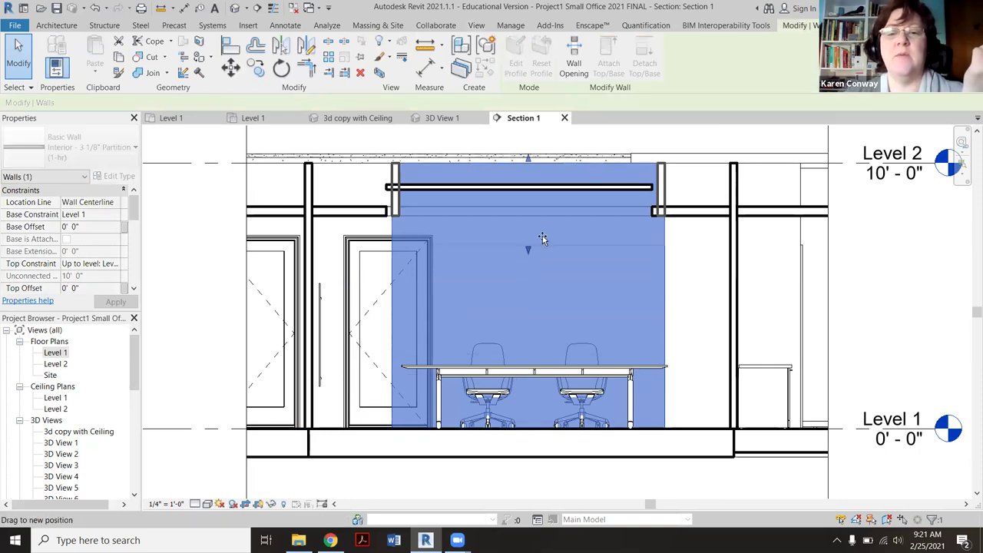
{"action": "left_click_drag", "start_coordinate": [547, 217], "coordinate": [547, 217]}
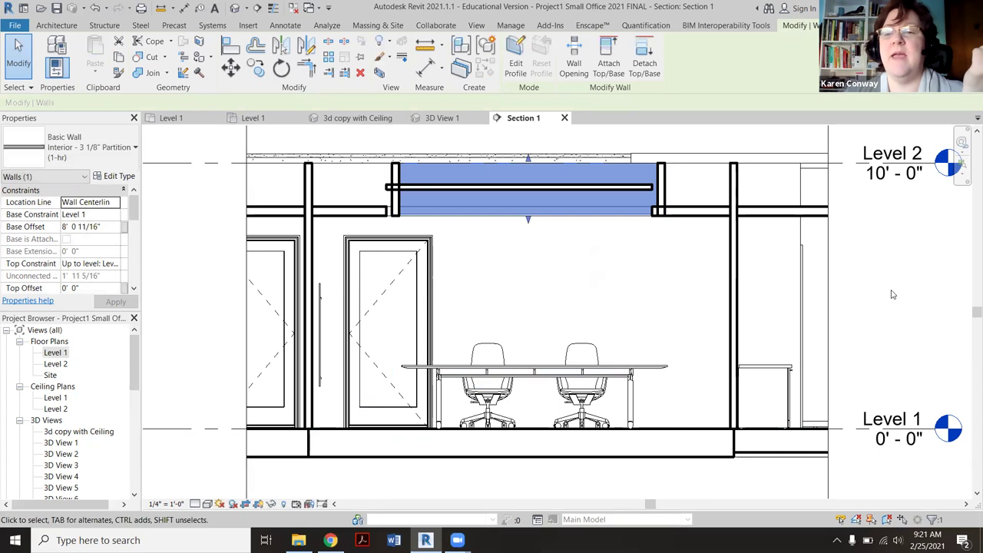
{"action": "left_click", "coordinate": [892, 294]}
{"action": "scroll", "coordinate": [603, 298], "scroll_direction": "down", "scroll_amount": 2}
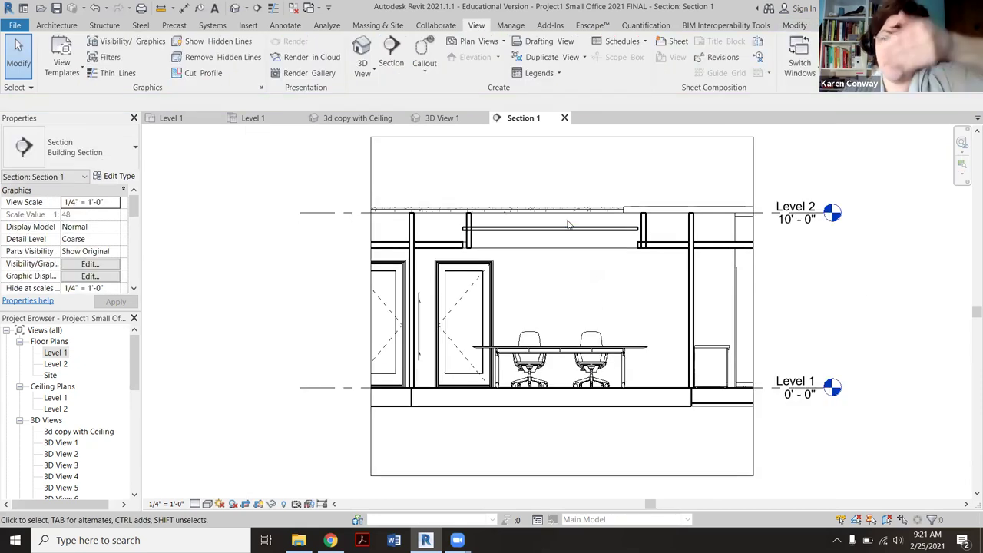
{"action": "double_click", "coordinate": [55, 352]}
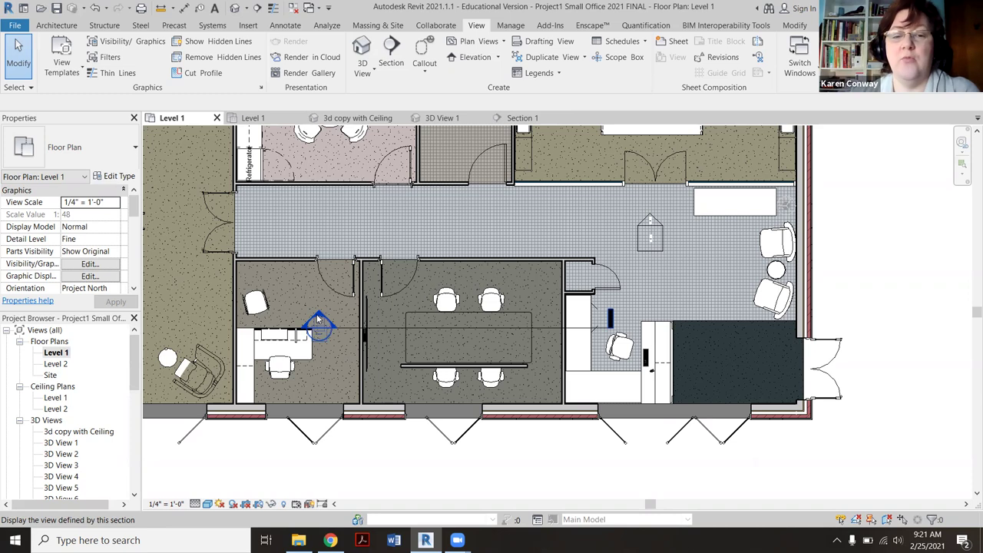
Flip the lengthwise conference room section to look toward the exterior windows and open its view
{"action": "right_click", "coordinate": [318, 317]}
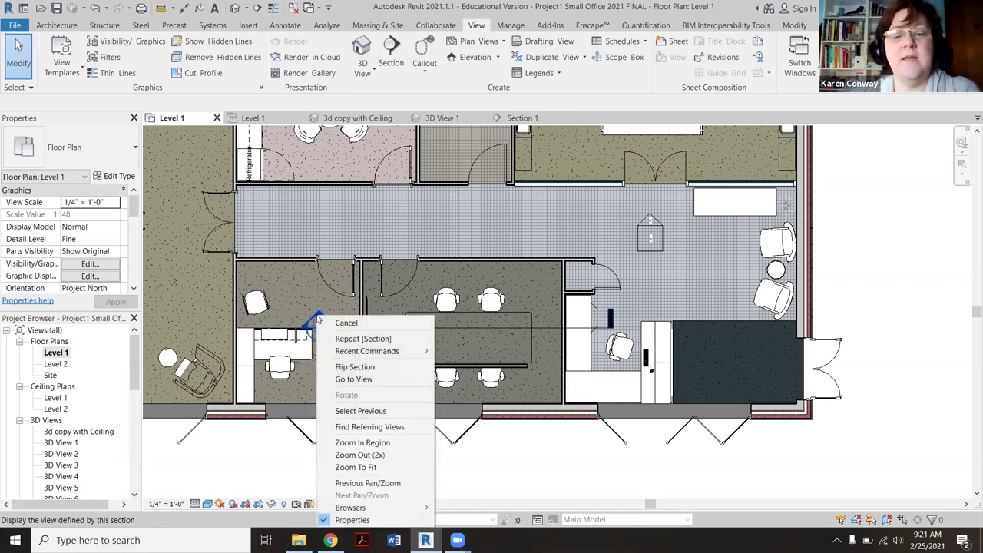
{"action": "left_click", "coordinate": [350, 371]}
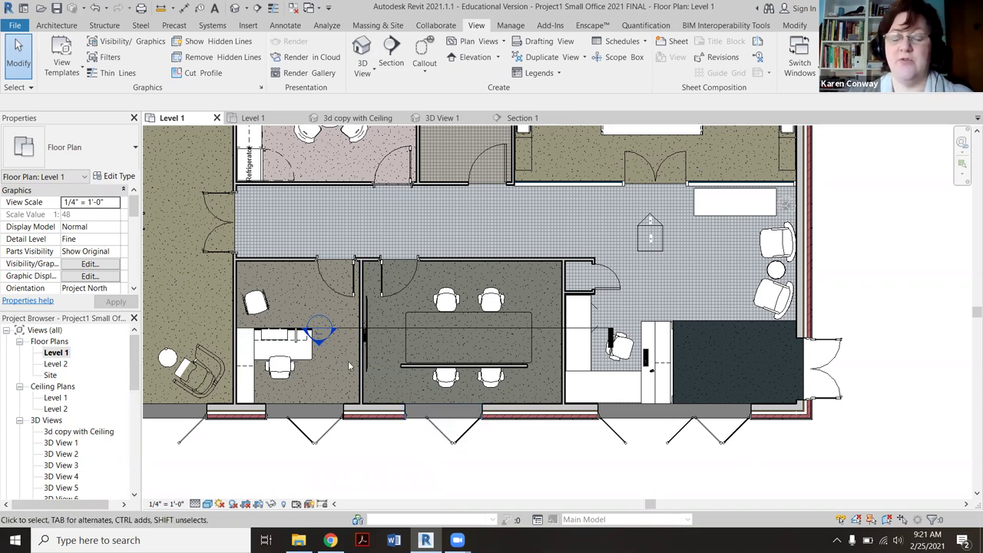
{"action": "right_click", "coordinate": [327, 343]}
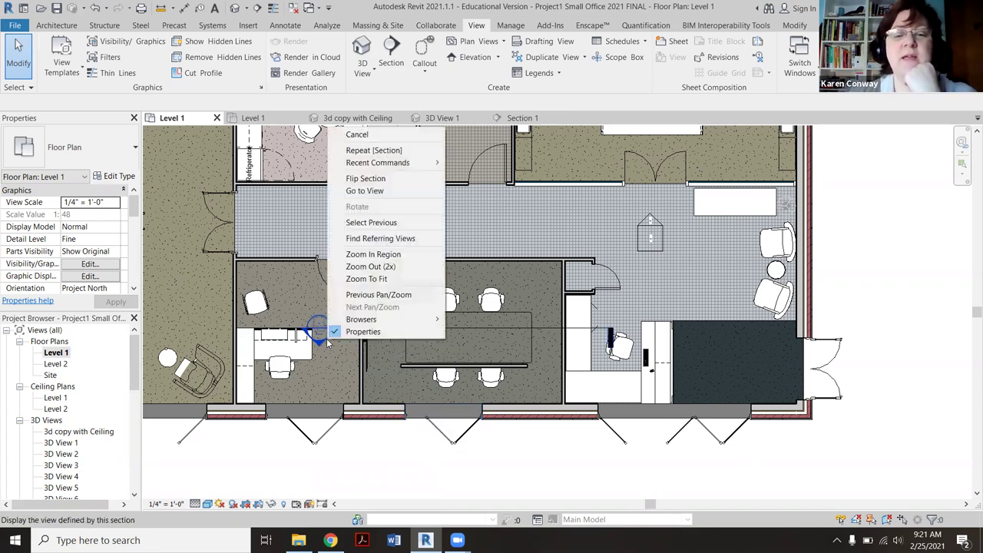
{"action": "left_click", "coordinate": [365, 191]}
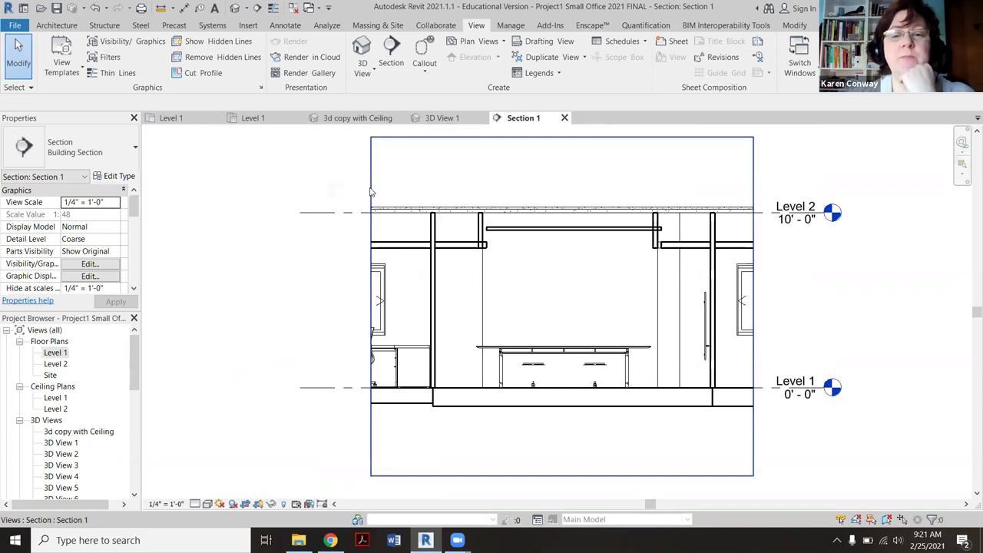
Raise the base of the window-side enclosing wall in the section to the conference room ceiling, at an 8' 0" base offset
{"action": "left_click", "coordinate": [486, 324]}
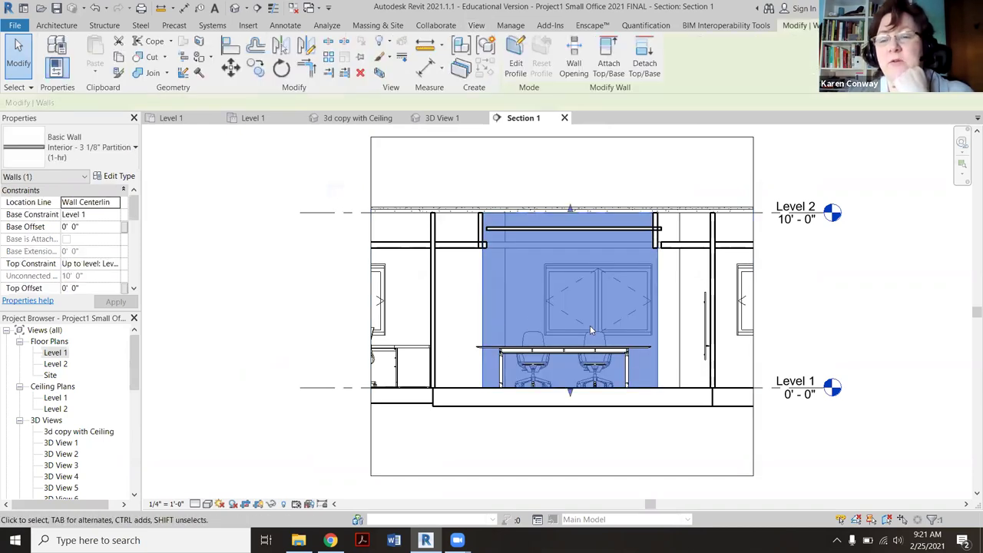
{"action": "scroll", "coordinate": [590, 325], "scroll_direction": "up", "scroll_amount": 2}
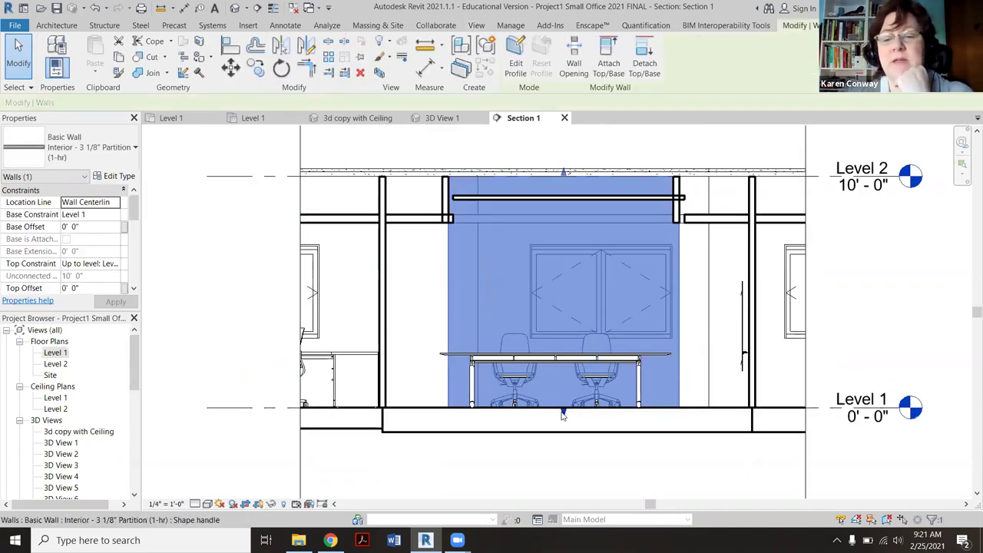
{"action": "left_click_drag", "start_coordinate": [563, 414], "coordinate": [558, 359]}
{"action": "left_click_drag", "start_coordinate": [550, 251], "coordinate": [556, 221]}
{"action": "scroll", "coordinate": [597, 248], "scroll_direction": "up", "scroll_amount": 4}
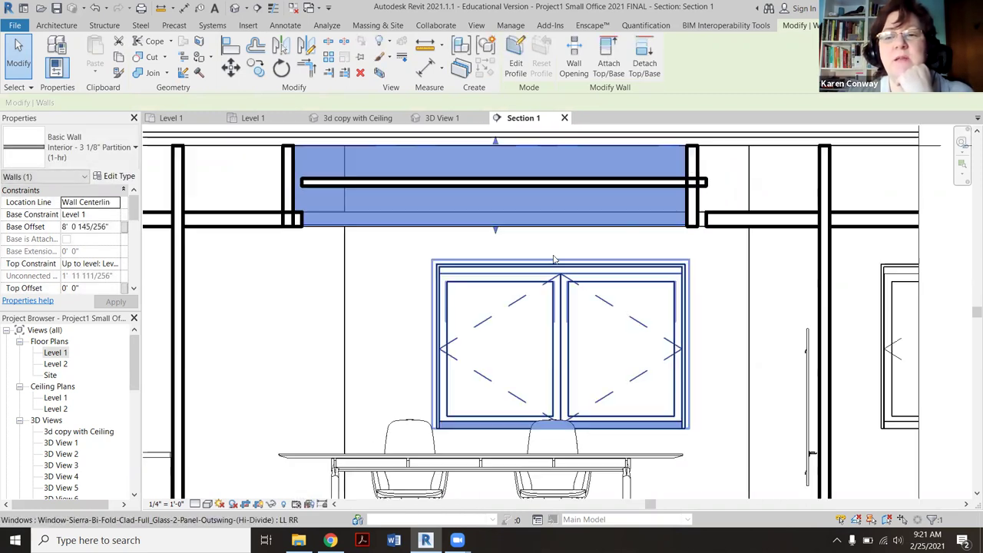
{"action": "left_click_drag", "start_coordinate": [494, 277], "coordinate": [498, 279]}
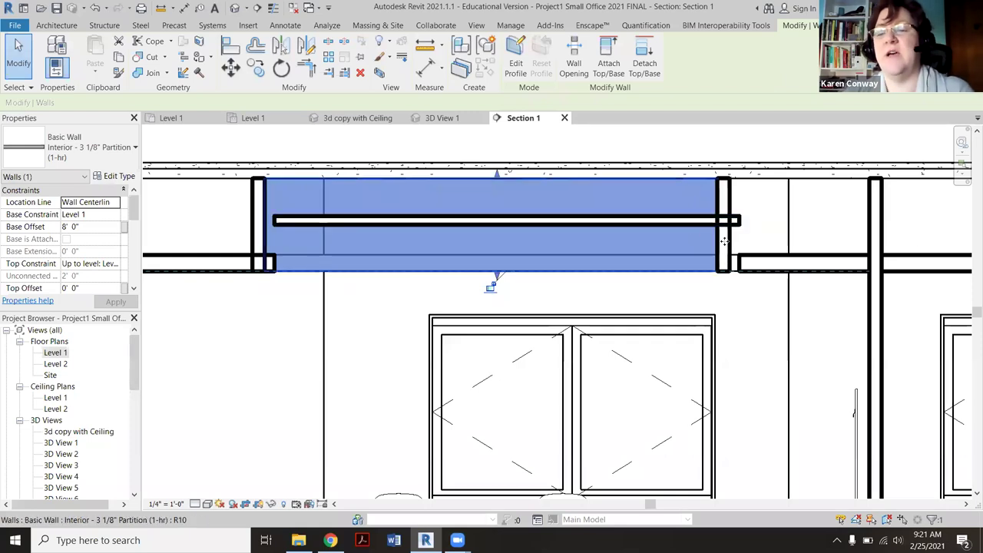
Nudge the right enclosing wall outward in the section to the edge of the ceiling opening and the end of the raised panel
{"action": "key", "text": "Escape"}
{"action": "left_click", "coordinate": [726, 241]}
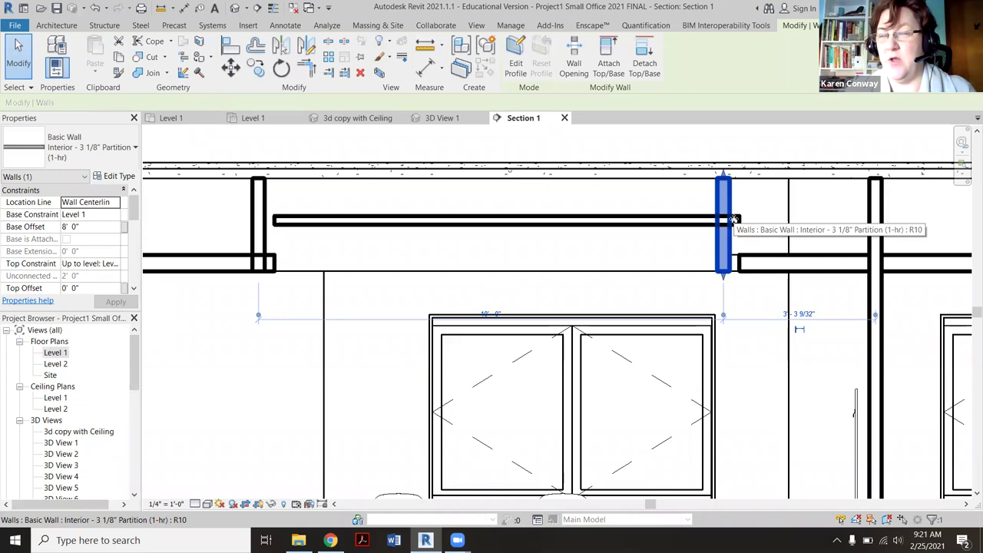
{"action": "key", "text": "Right"}
{"action": "key", "text": "Right"}
{"action": "key", "text": "Right"}
{"action": "key", "text": "Right"}
{"action": "key", "text": "Right"}
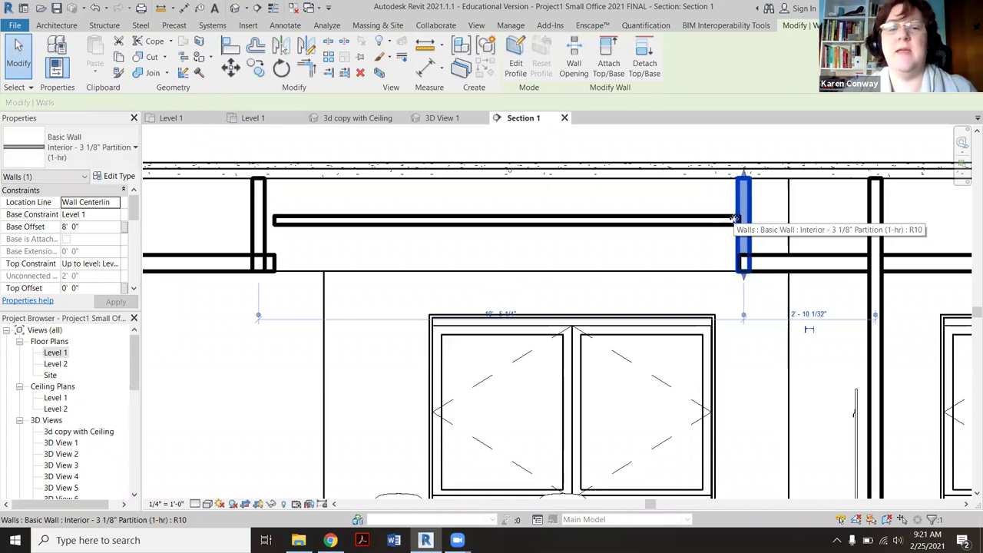
Nudge the left enclosing wall in the section until its inner face lines up with the edge of the ceiling opening
{"action": "scroll", "coordinate": [730, 221], "scroll_direction": "up", "scroll_amount": 1}
{"action": "left_click", "coordinate": [189, 234]}
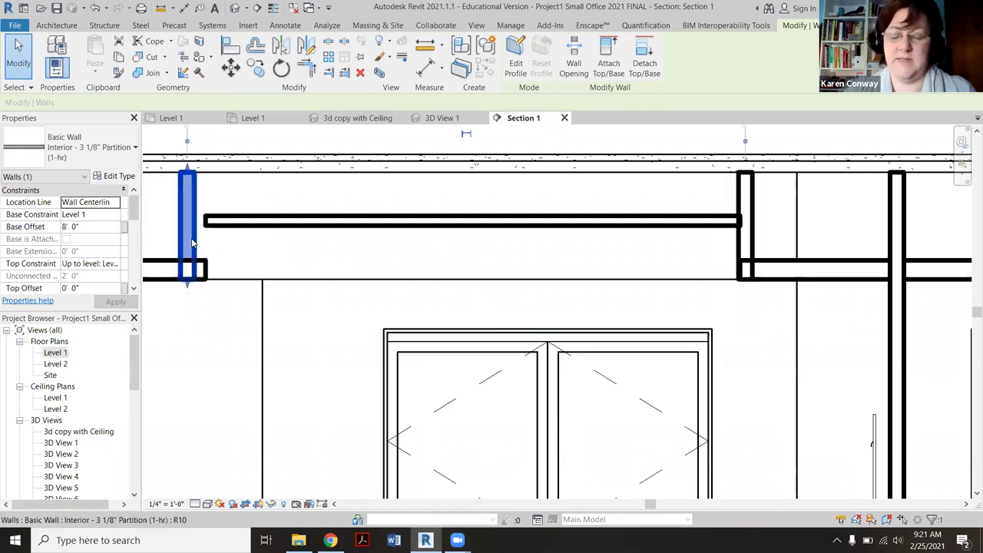
{"action": "key", "text": "Right"}
{"action": "key", "text": "Right"}
{"action": "key", "text": "Right"}
{"action": "key", "text": "Right"}
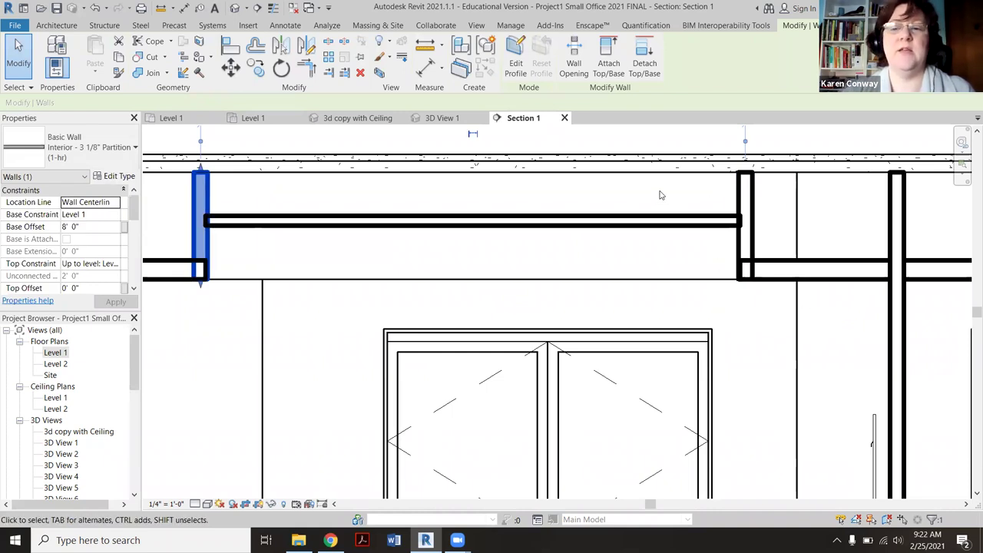
{"action": "scroll", "coordinate": [658, 193], "scroll_direction": "down", "scroll_amount": 2}
{"action": "scroll", "coordinate": [584, 230], "scroll_direction": "up", "scroll_amount": 4}
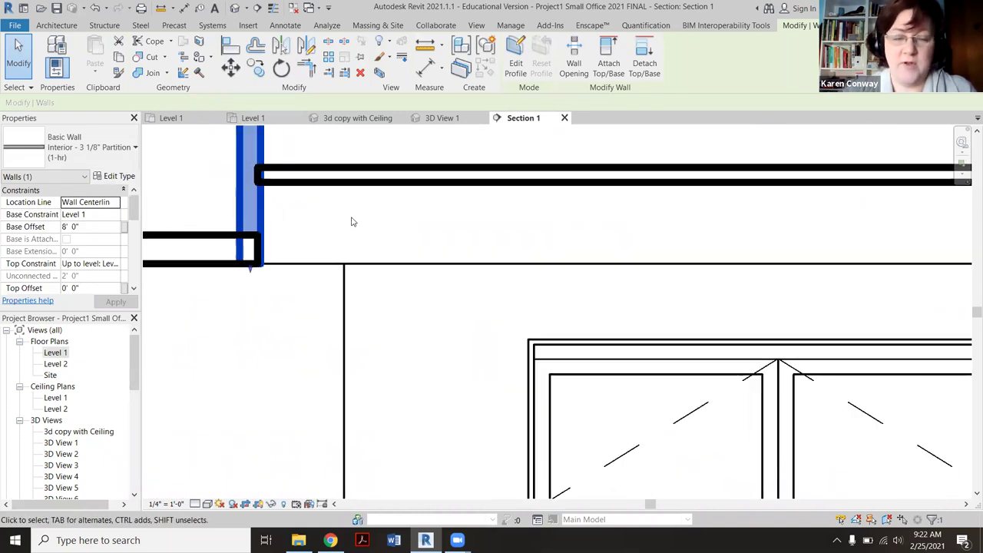
{"action": "key", "text": "Left"}
{"action": "scroll", "coordinate": [351, 222], "scroll_direction": "down", "scroll_amount": 2}
{"action": "middle_click_drag", "start_coordinate": [353, 227], "coordinate": [634, 222]}
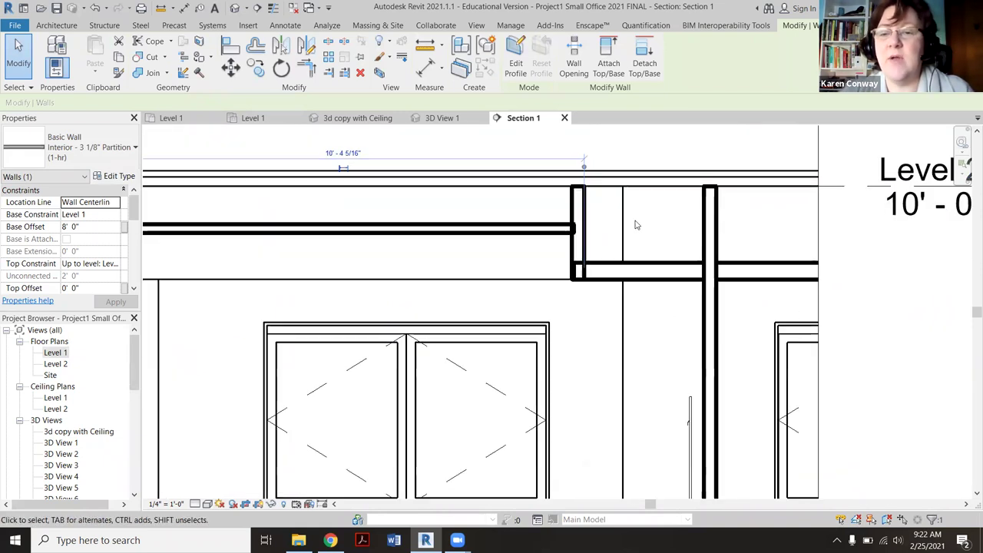
Fine-tune the right enclosing wall's position at the opening edge and raise its base to the ceiling's top face, at an 8' 4 1/4" offset
{"action": "key", "text": "Left"}
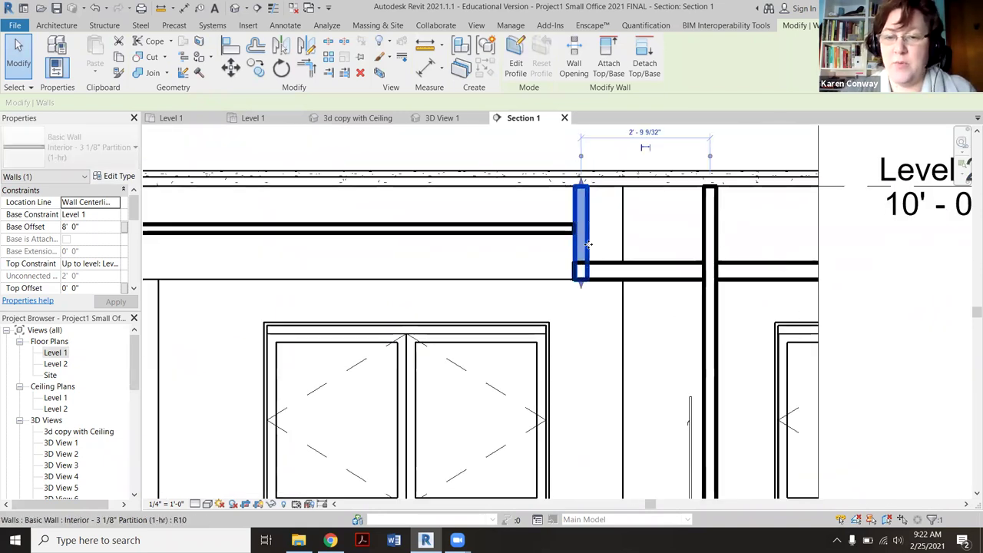
{"action": "scroll", "coordinate": [581, 258], "scroll_direction": "up", "scroll_amount": 3}
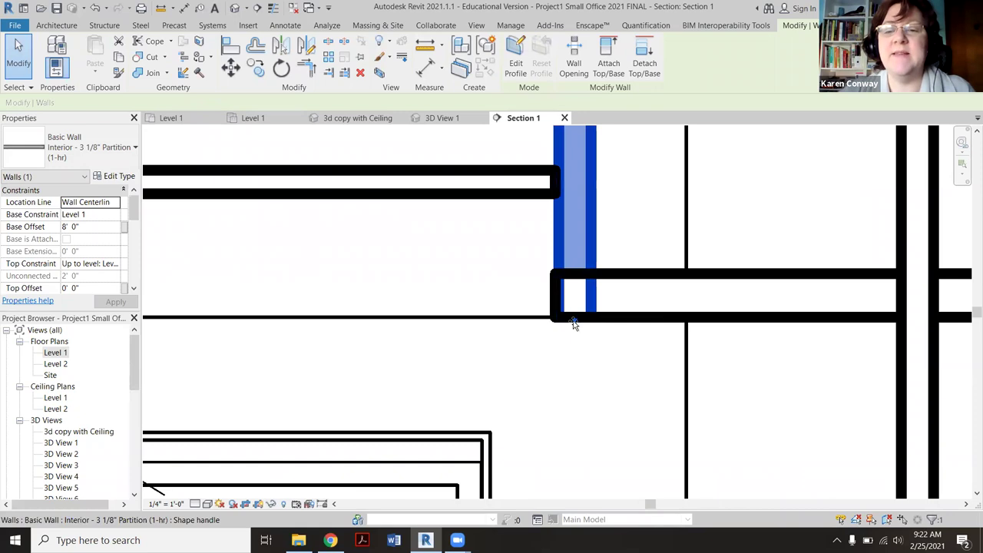
{"action": "left_click_drag", "start_coordinate": [575, 322], "coordinate": [574, 276]}
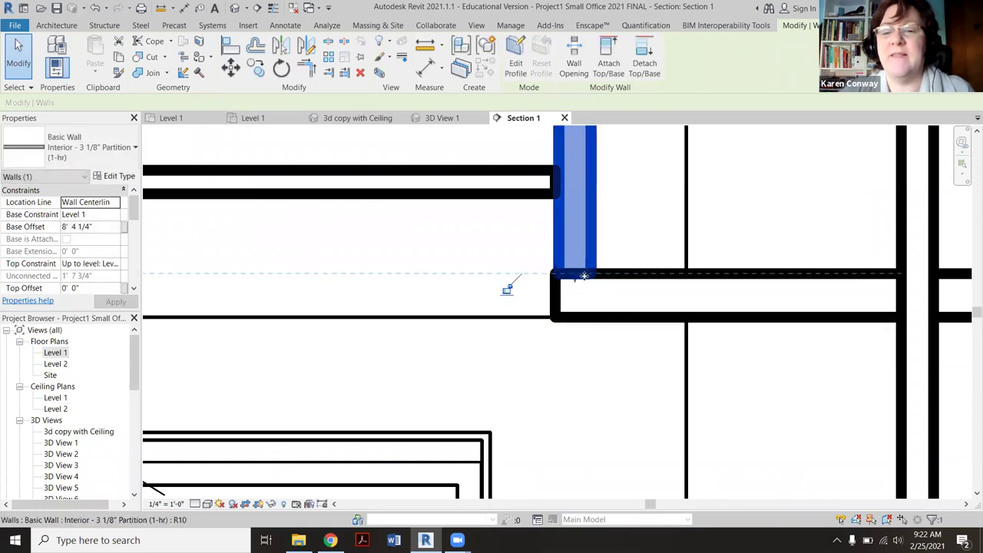
{"action": "scroll", "coordinate": [591, 307], "scroll_direction": "down", "scroll_amount": 4}
{"action": "scroll", "coordinate": [518, 275], "scroll_direction": "up", "scroll_amount": 4}
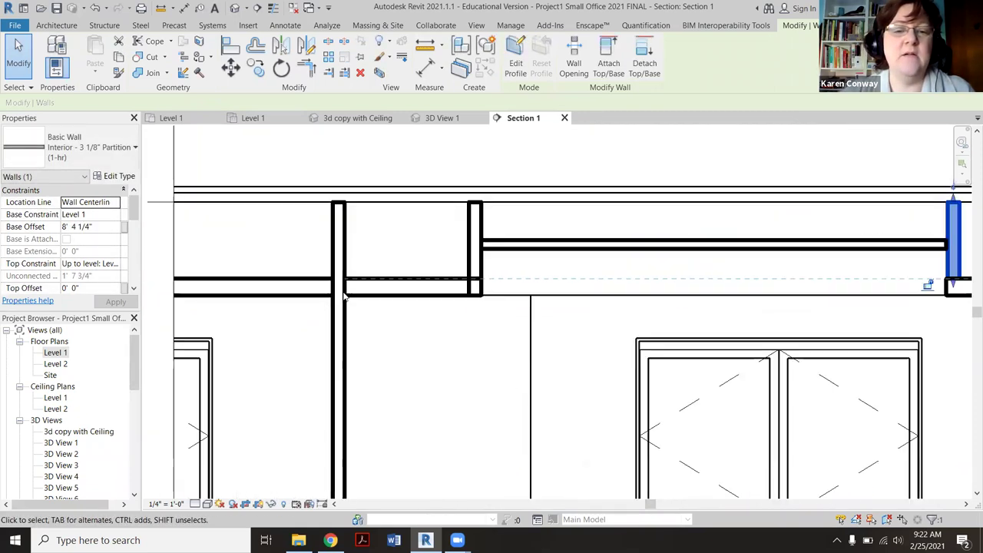
Raise the base of the left enclosing wall to the top face of the lower ceiling, at an 8' 4 1/4" base offset
{"action": "key", "text": "ctrl+z"}
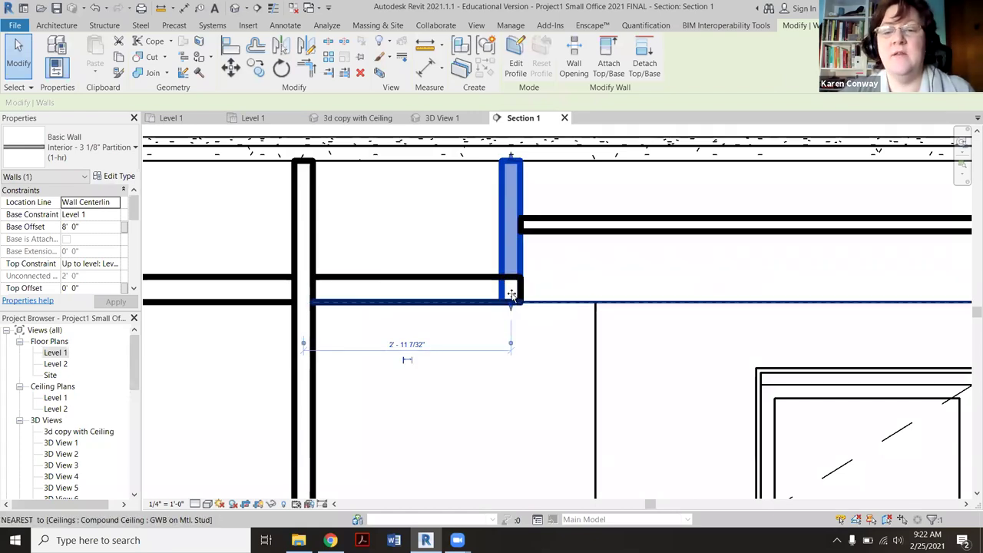
{"action": "left_click_drag", "start_coordinate": [510, 307], "coordinate": [421, 306]}
{"action": "scroll", "coordinate": [420, 306], "scroll_direction": "down", "scroll_amount": 5}
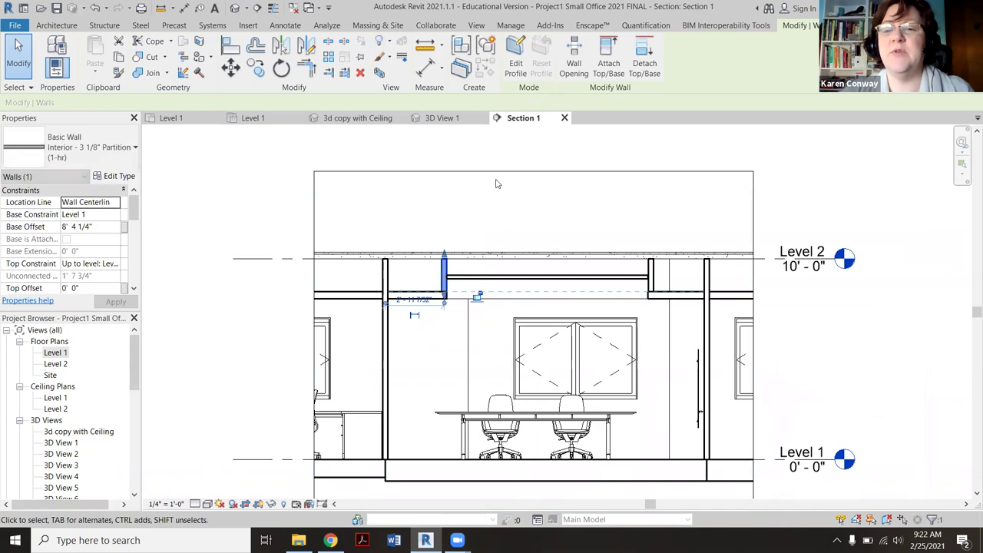
{"action": "left_click", "coordinate": [367, 241]}
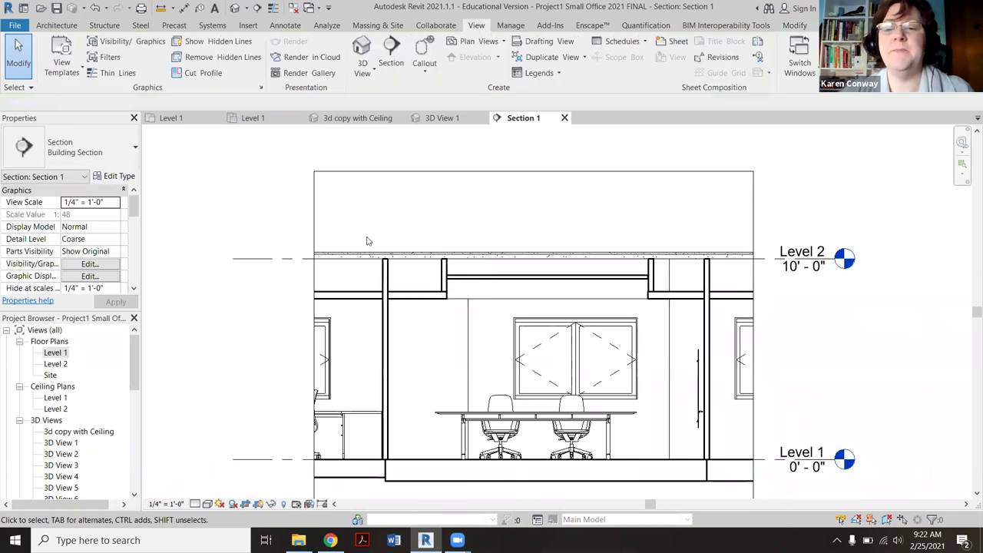
Flip the lengthwise section back toward the corridor on the Level 1 floor plan and open its view to check the walls
{"action": "double_click", "coordinate": [55, 354]}
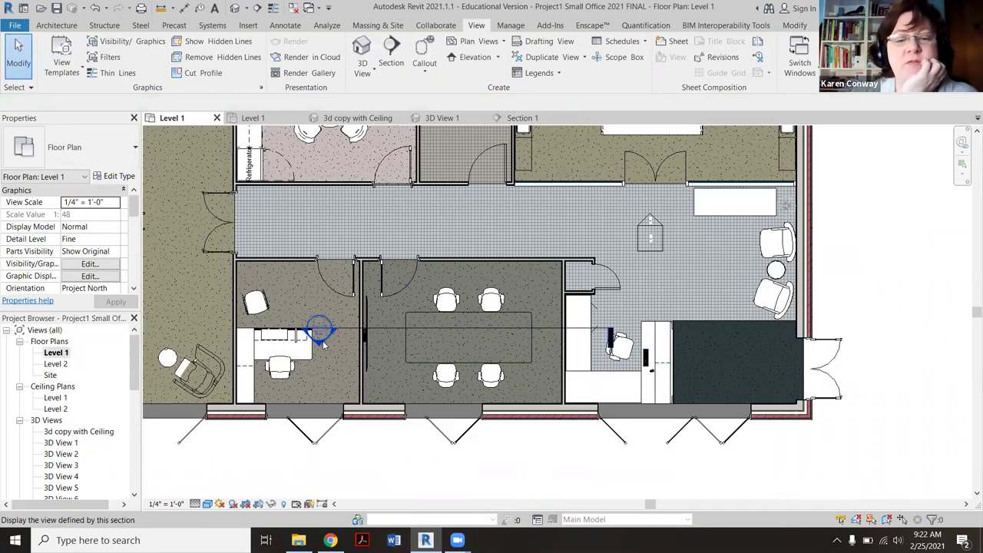
{"action": "right_click", "coordinate": [324, 345]}
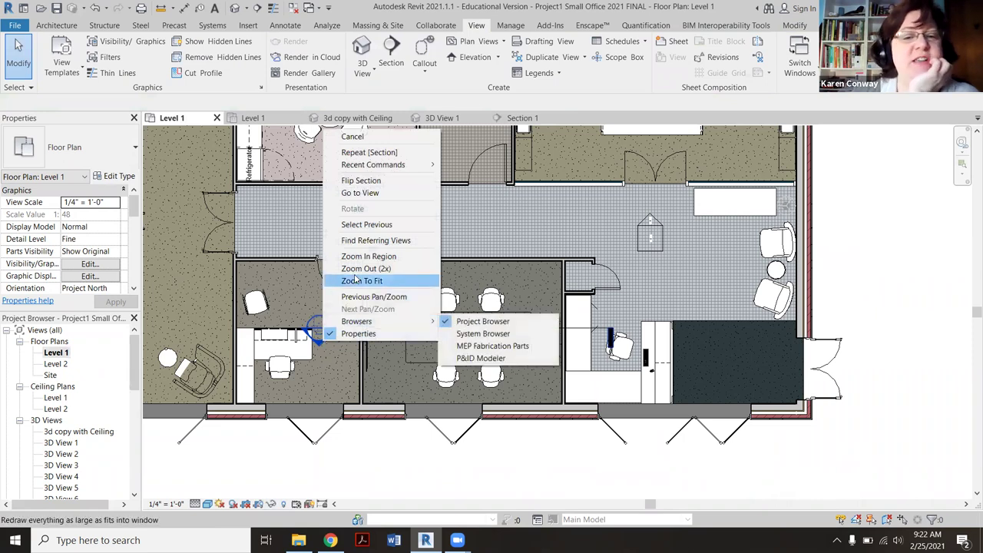
{"action": "left_click", "coordinate": [400, 184]}
{"action": "right_click", "coordinate": [318, 318]}
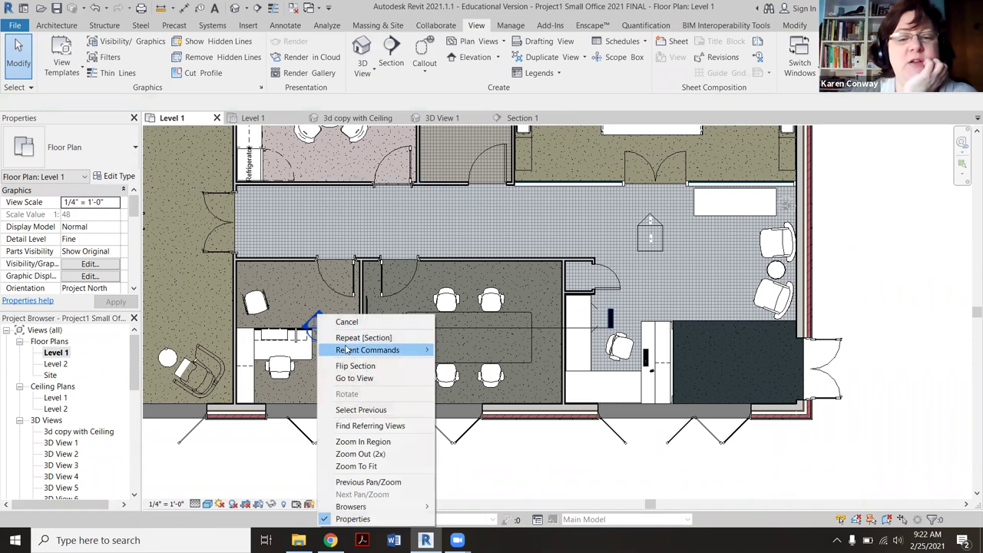
{"action": "left_click", "coordinate": [357, 379]}
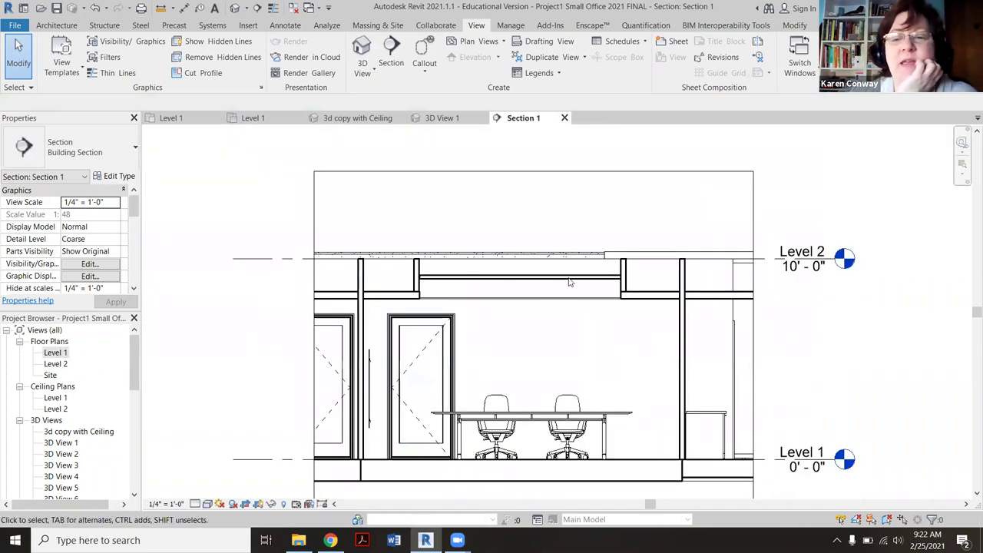
{"action": "scroll", "coordinate": [607, 317], "scroll_direction": "up", "scroll_amount": 3}
{"action": "scroll", "coordinate": [581, 335], "scroll_direction": "down", "scroll_amount": 2}
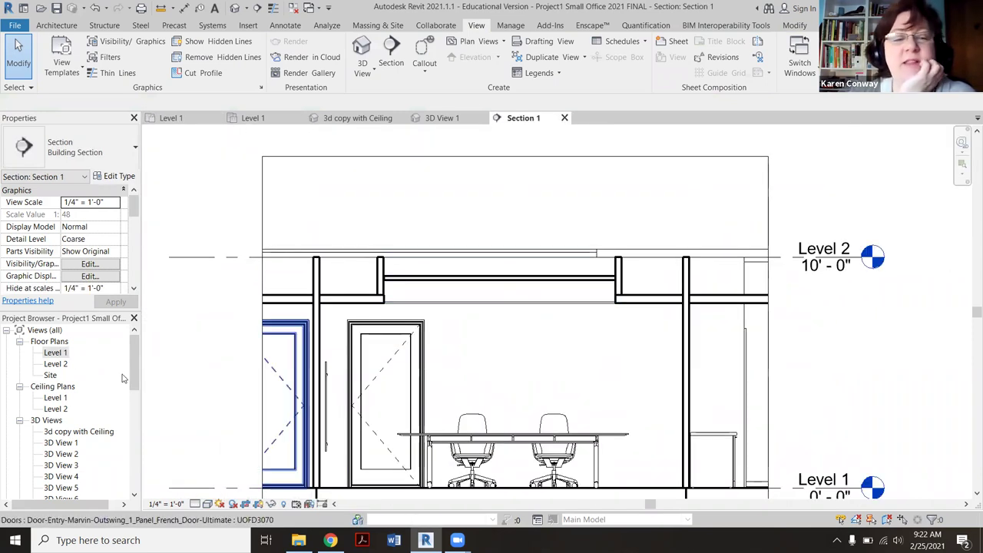
Examine the ceiling enclosure in the "3d copy with Ceiling" view and return to the Level 1 floor plan
{"action": "left_click", "coordinate": [57, 344]}
{"action": "double_click", "coordinate": [76, 431]}
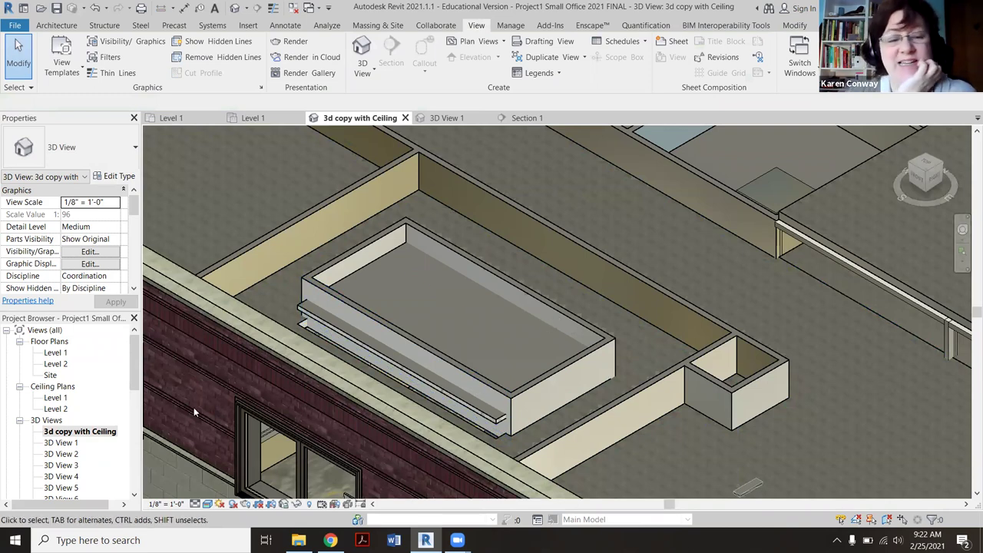
{"action": "double_click", "coordinate": [56, 352]}
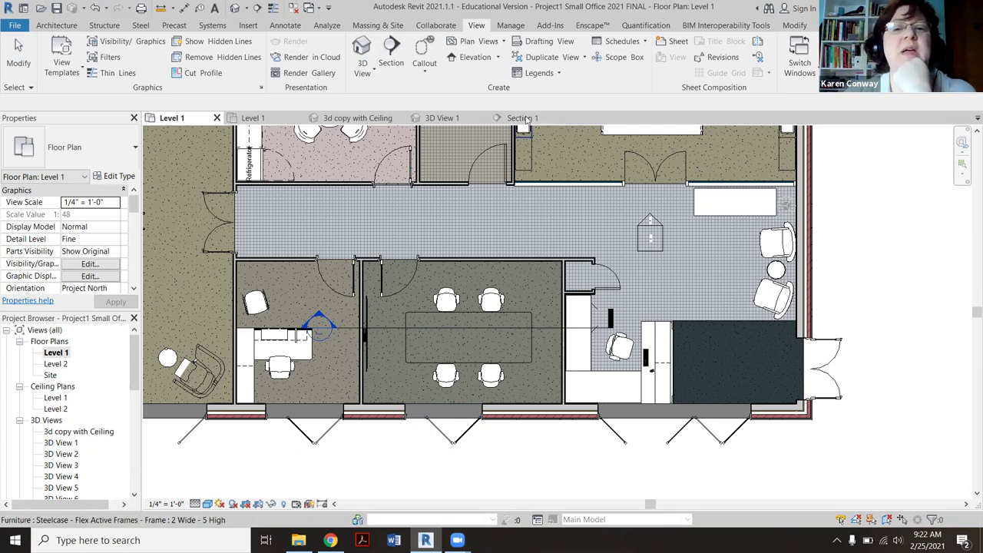
Cut a building section crosswise from the corridor through the conference room past the exterior wall, looking toward the reception desk, and open its view
{"action": "left_click", "coordinate": [391, 63]}
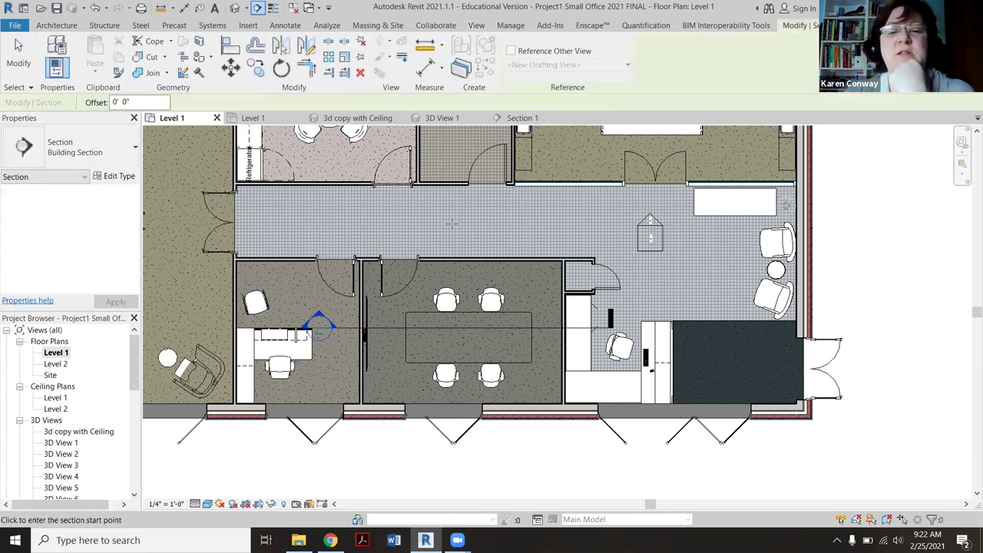
{"action": "left_click", "coordinate": [453, 224]}
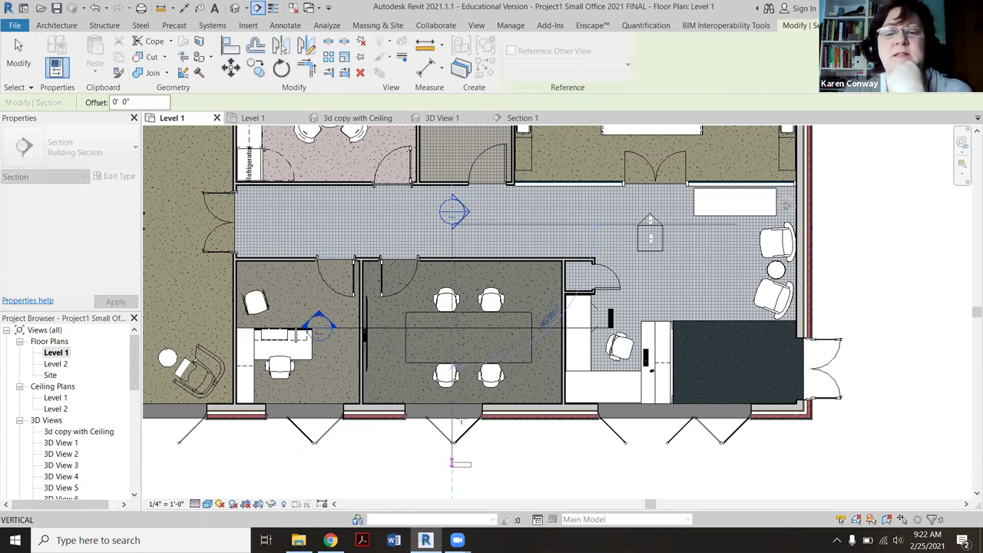
{"action": "left_click", "coordinate": [452, 463]}
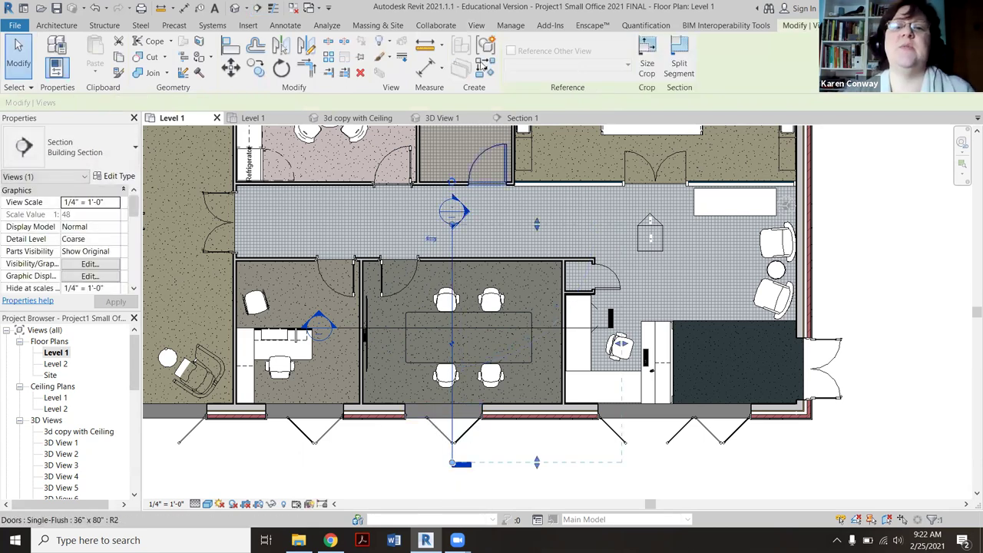
{"action": "left_click", "coordinate": [476, 27]}
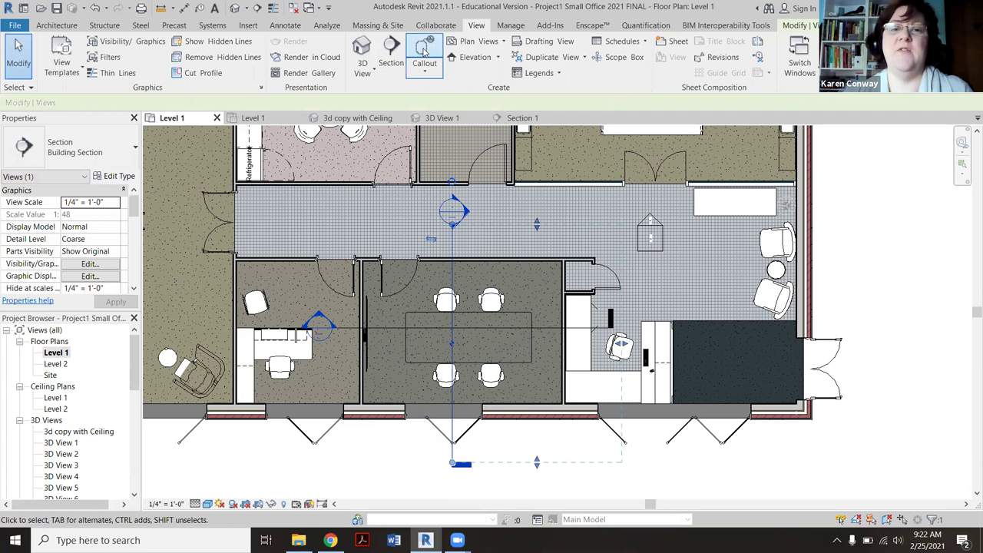
{"action": "key", "text": "Escape"}
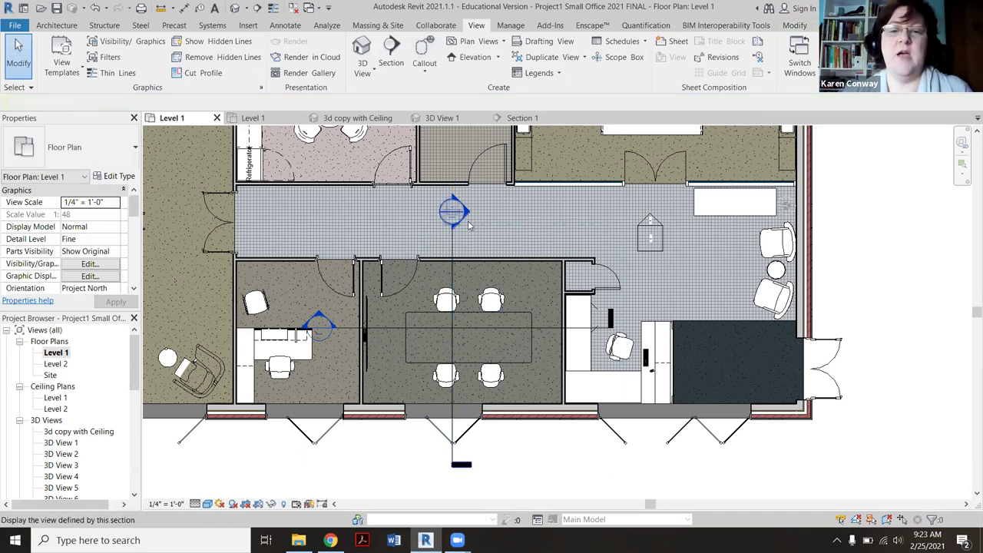
{"action": "right_click", "coordinate": [467, 222]}
{"action": "left_click", "coordinate": [504, 285]}
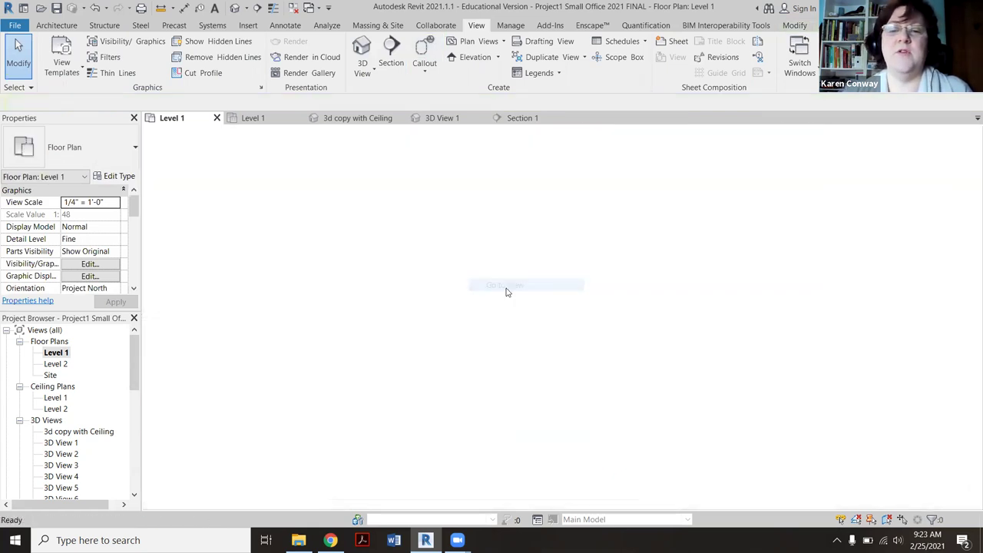
{"action": "scroll", "coordinate": [507, 278], "scroll_direction": "up", "scroll_amount": 5}
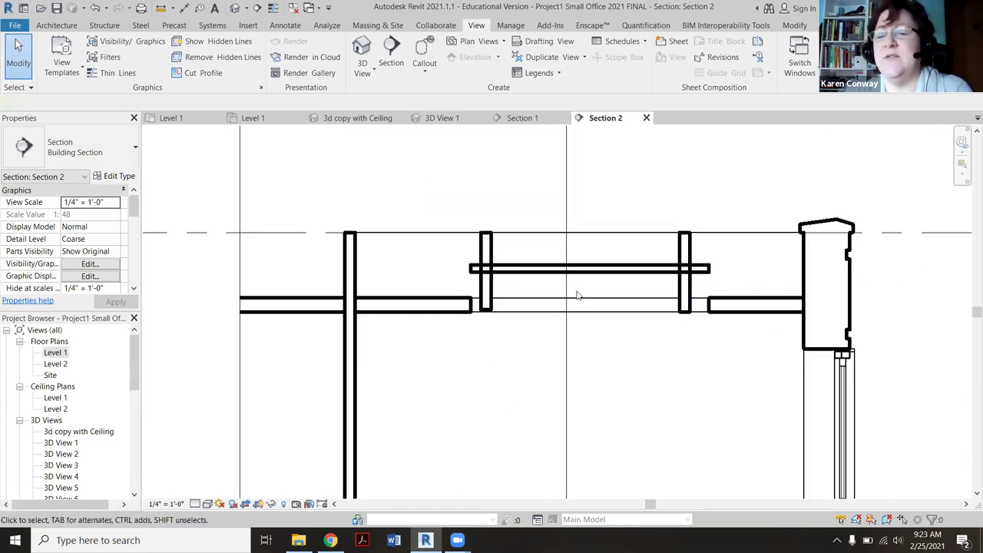
Move the enclosing wall nearest the exterior outward to the opening edge and raise its base to the lower ceiling's top face
{"action": "scroll", "coordinate": [694, 281], "scroll_direction": "up", "scroll_amount": 2}
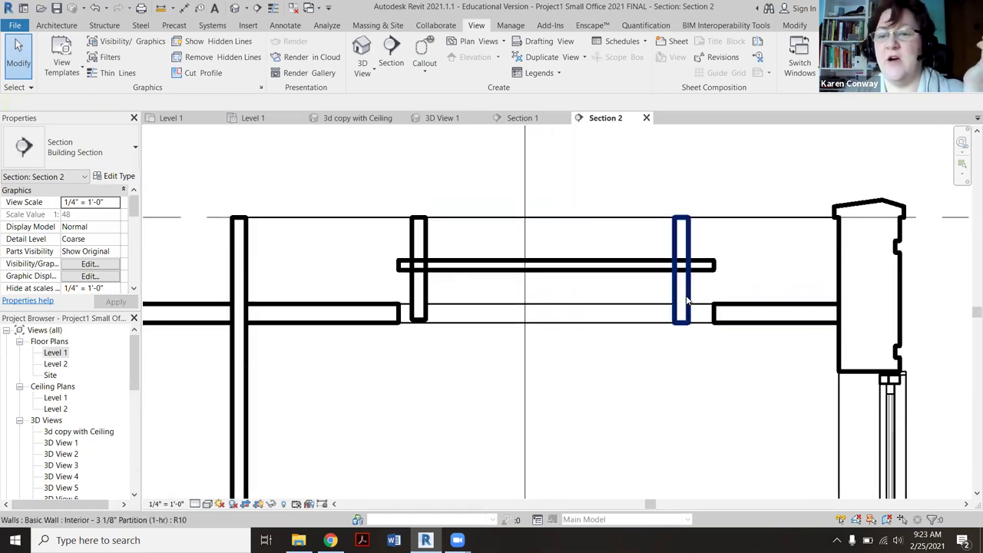
{"action": "left_click", "coordinate": [687, 297]}
{"action": "key", "text": "Right"}
{"action": "key", "text": "Right"}
{"action": "key", "text": "Right"}
{"action": "key", "text": "Right"}
{"action": "key", "text": "Right"}
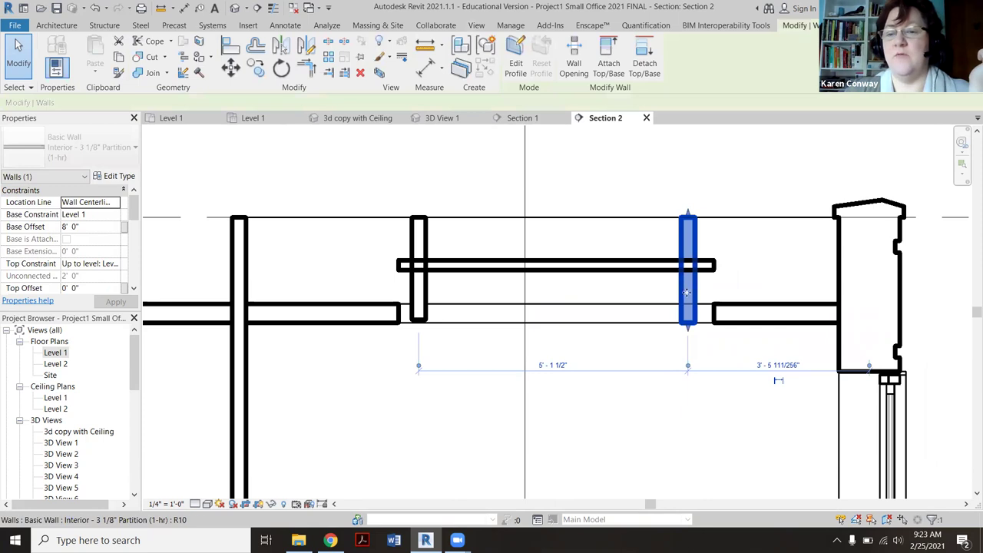
{"action": "key", "text": "Right"}
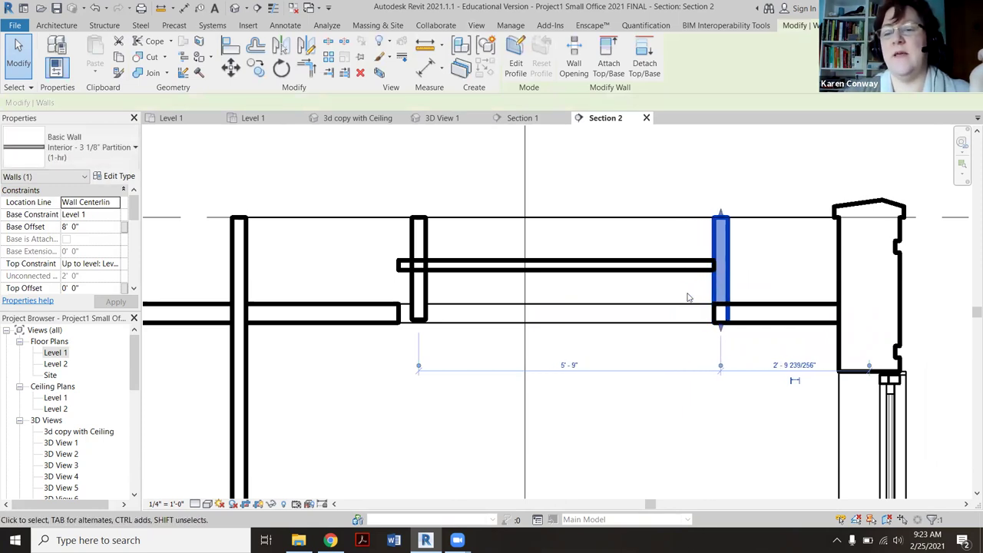
{"action": "left_click_drag", "start_coordinate": [722, 327], "coordinate": [722, 305]}
Move the corridor-side enclosing wall outward to the opening edge and set its base on the lower ceiling's top face
{"action": "left_click", "coordinate": [430, 293]}
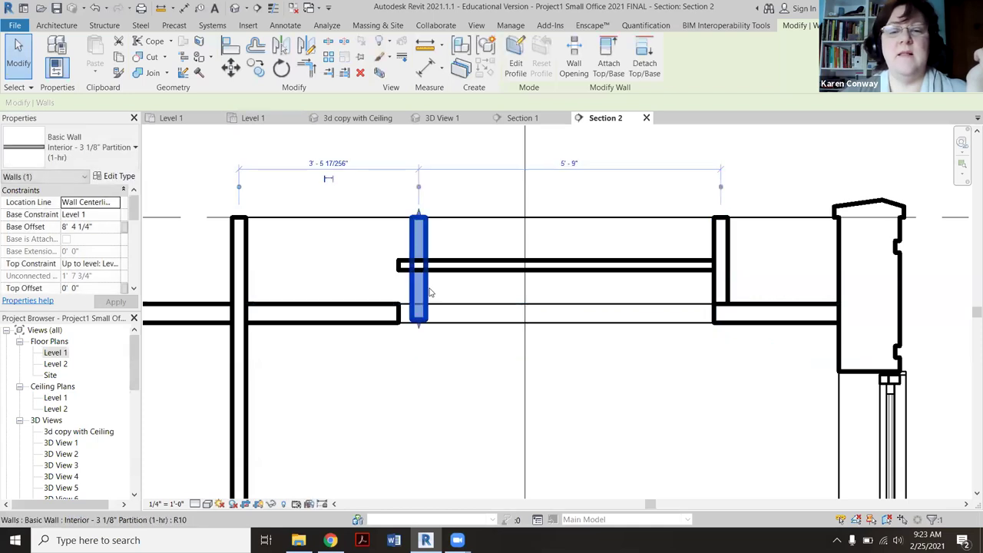
{"action": "key", "text": "Left"}
{"action": "key", "text": "Left"}
{"action": "key", "text": "Left"}
{"action": "key", "text": "Left"}
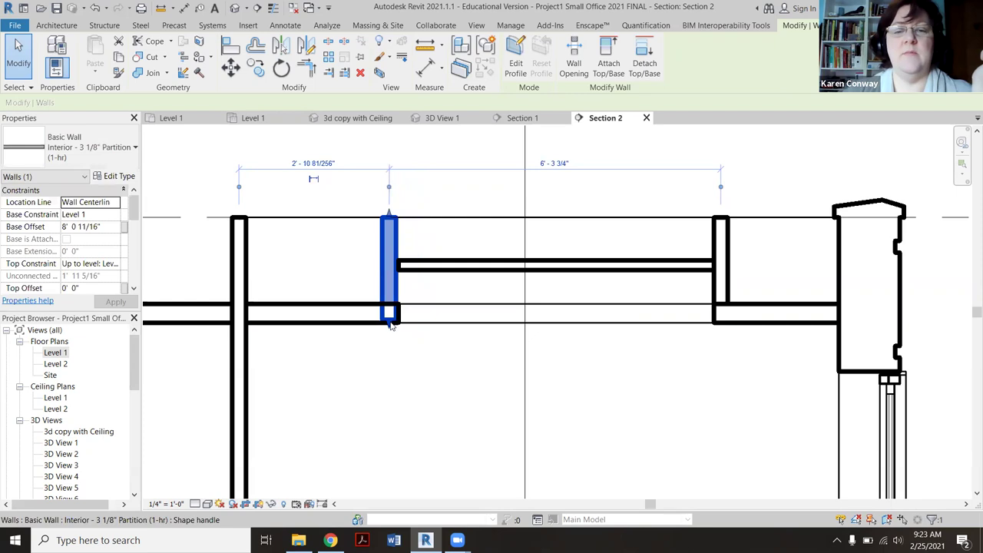
{"action": "left_click_drag", "start_coordinate": [391, 324], "coordinate": [433, 333]}
{"action": "scroll", "coordinate": [433, 333], "scroll_direction": "down", "scroll_amount": 2}
{"action": "key", "text": "Escape"}
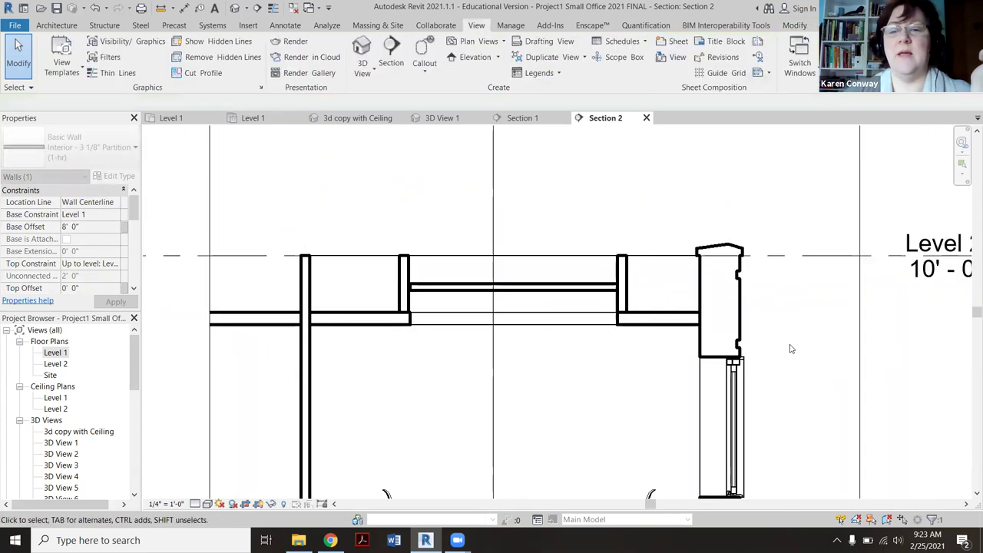
Examine the adjusted ceiling enclosure from the back and above in the "3d copy with Ceiling" view
{"action": "double_click", "coordinate": [77, 431]}
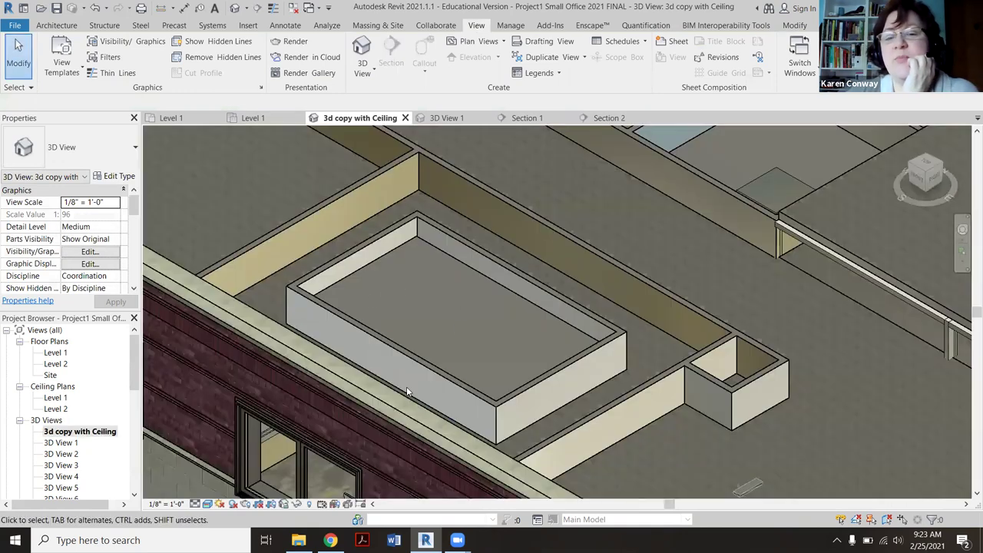
{"action": "scroll", "coordinate": [492, 307], "scroll_direction": "down", "scroll_amount": 1}
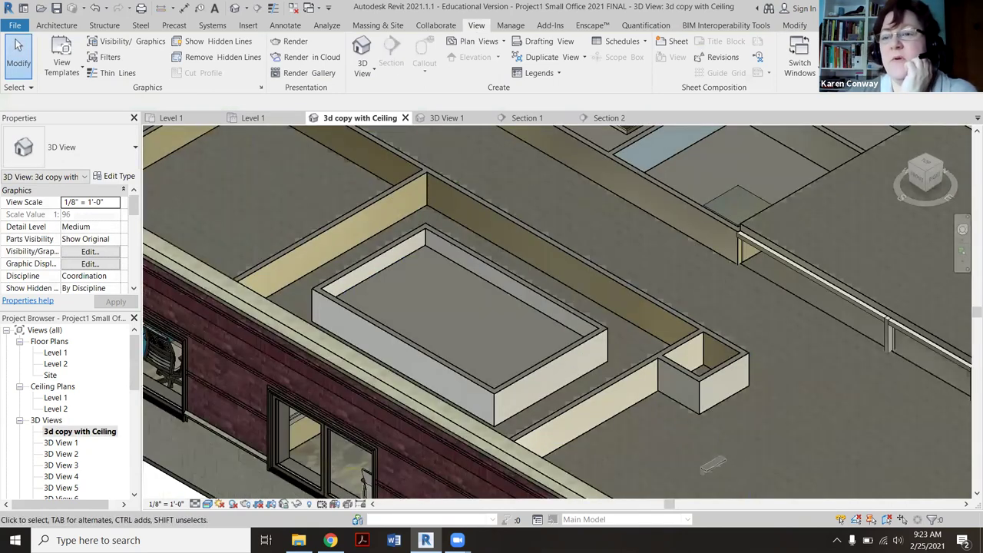
{"action": "left_click", "coordinate": [926, 178]}
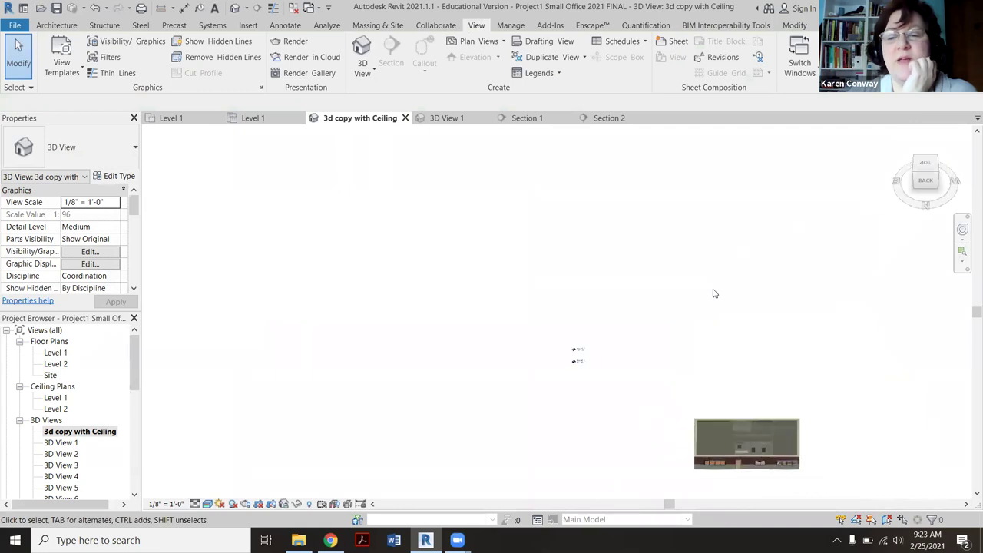
{"action": "scroll", "coordinate": [492, 269], "scroll_direction": "up", "scroll_amount": 4}
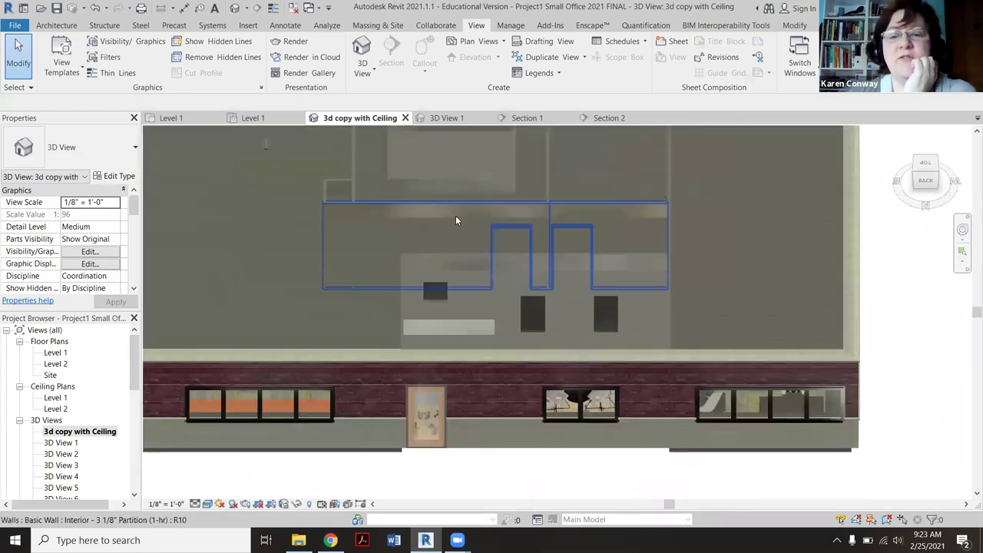
{"action": "scroll", "coordinate": [457, 218], "scroll_direction": "down", "scroll_amount": 2}
{"action": "scroll", "coordinate": [464, 218], "scroll_direction": "up", "scroll_amount": 4}
{"action": "scroll", "coordinate": [456, 234], "scroll_direction": "up", "scroll_amount": 1}
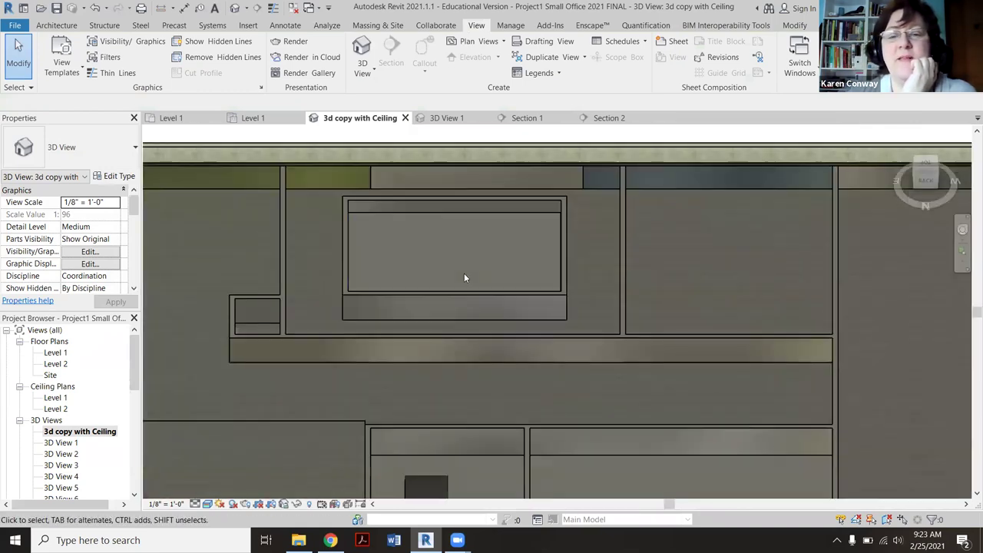
{"action": "scroll", "coordinate": [464, 269], "scroll_direction": "down", "scroll_amount": 1}
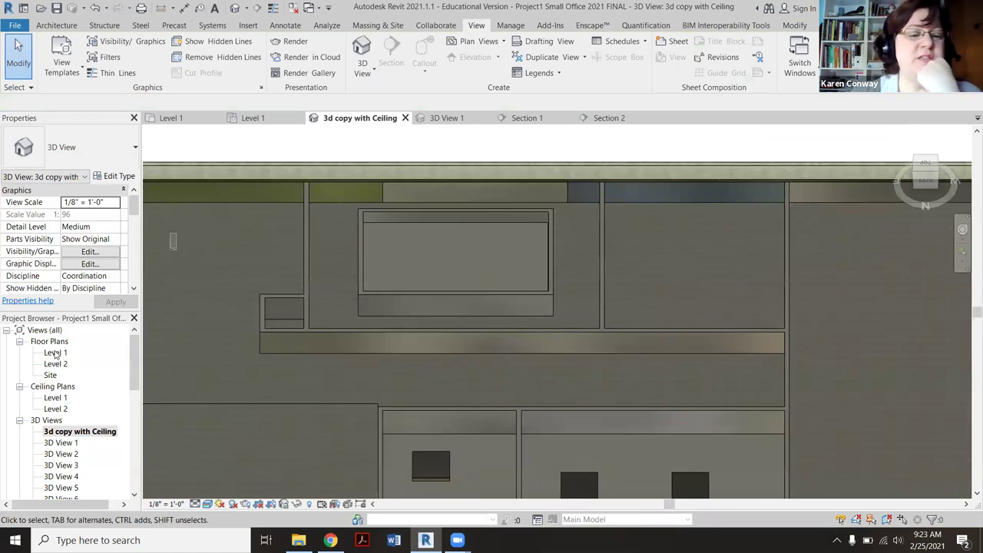
Place a perspective camera on the Level 1 floor plan just inside the conference room door, aimed diagonally past the exterior wall
{"action": "double_click", "coordinate": [56, 352]}
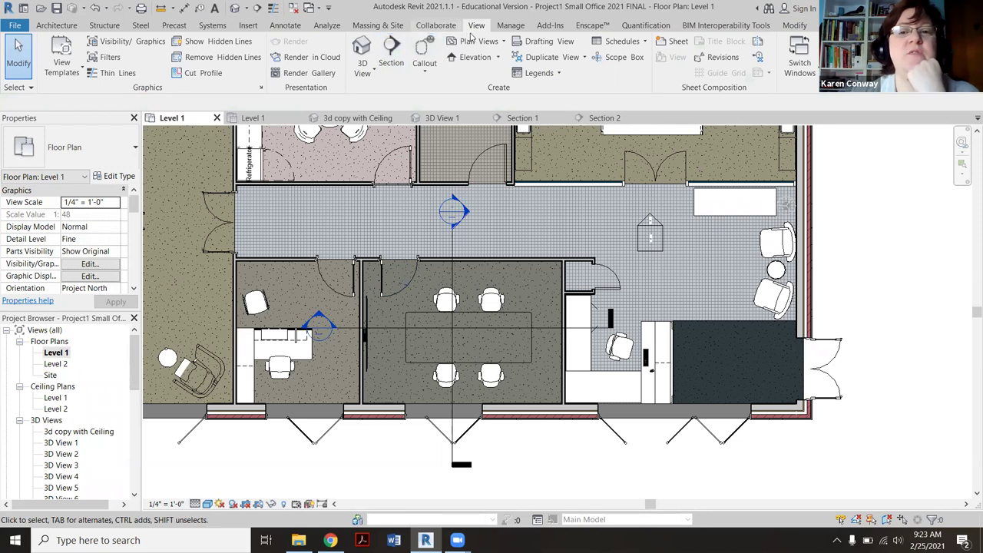
{"action": "left_click", "coordinate": [372, 73]}
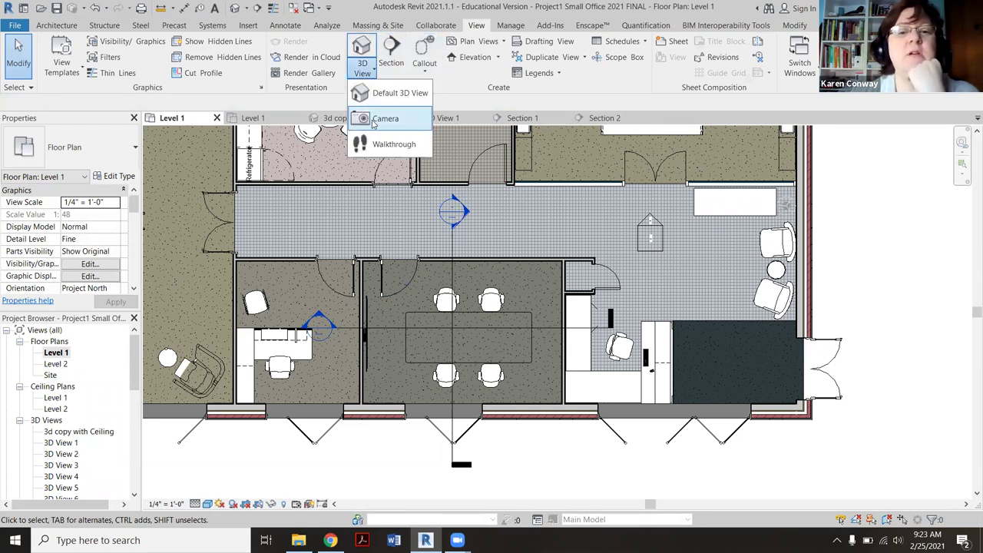
{"action": "left_click", "coordinate": [384, 105]}
{"action": "left_click", "coordinate": [387, 287]}
{"action": "scroll", "coordinate": [387, 279], "scroll_direction": "down", "scroll_amount": 5}
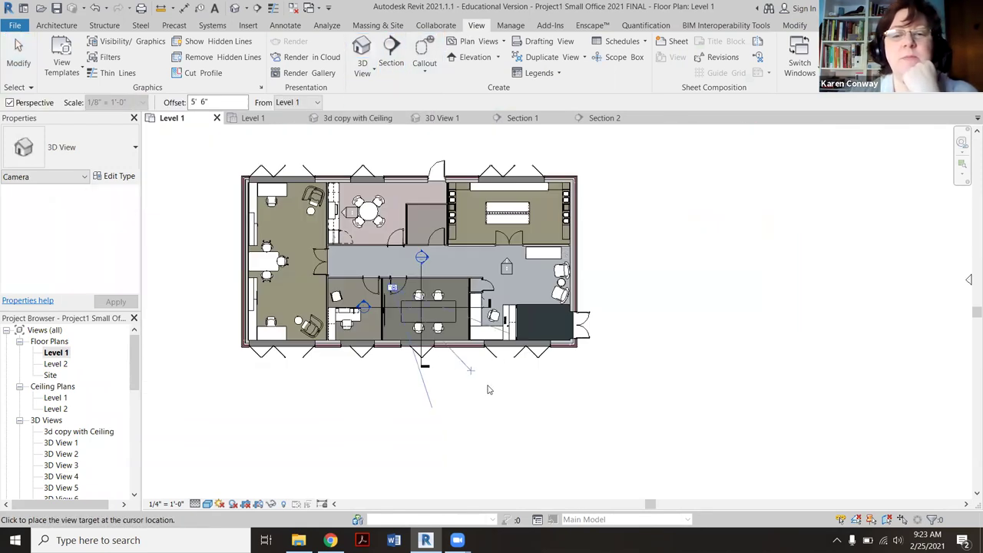
{"action": "left_click", "coordinate": [584, 447]}
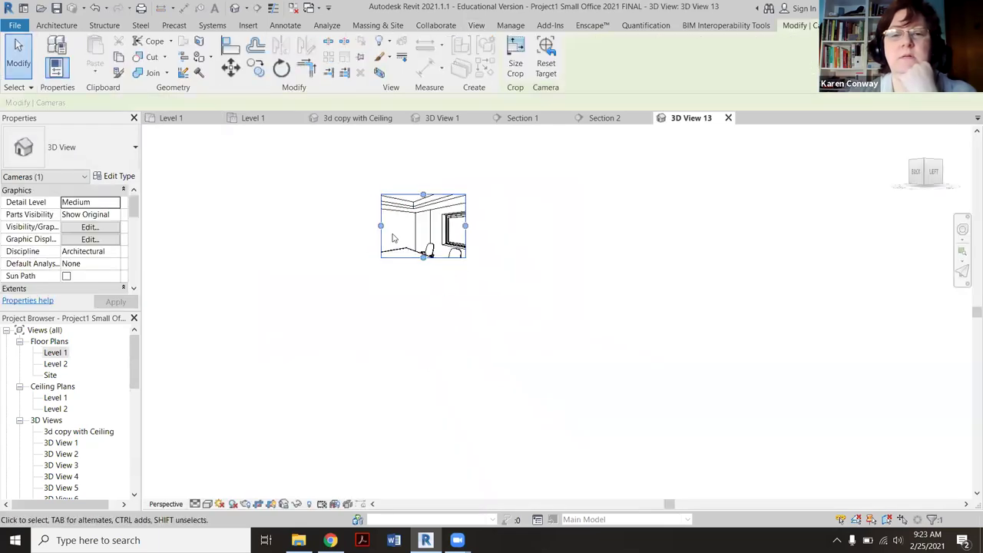
Enlarge the camera view's crop region on all sides to take in the table, window and raised ceiling panel
{"action": "left_click_drag", "start_coordinate": [439, 270], "coordinate": [439, 367]}
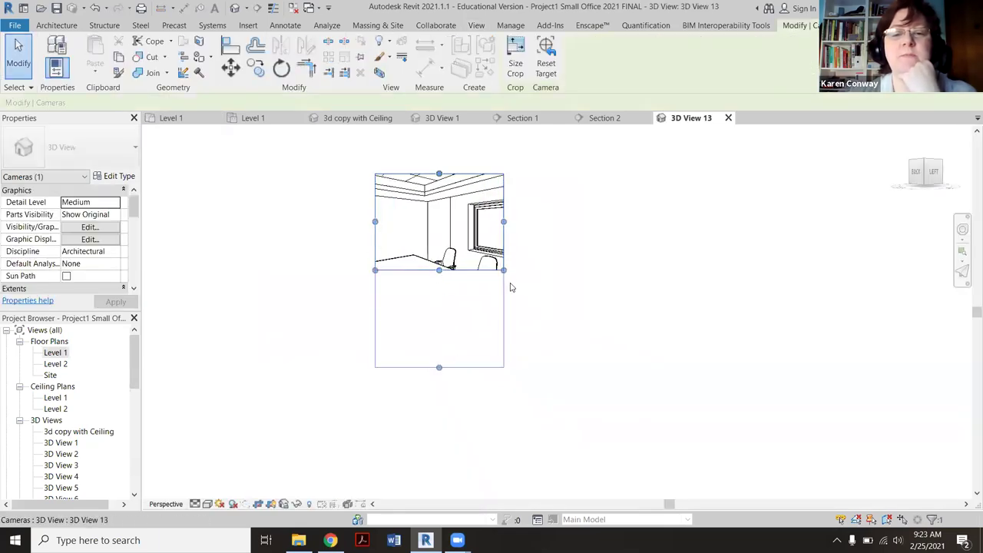
{"action": "left_click_drag", "start_coordinate": [503, 270], "coordinate": [674, 258]}
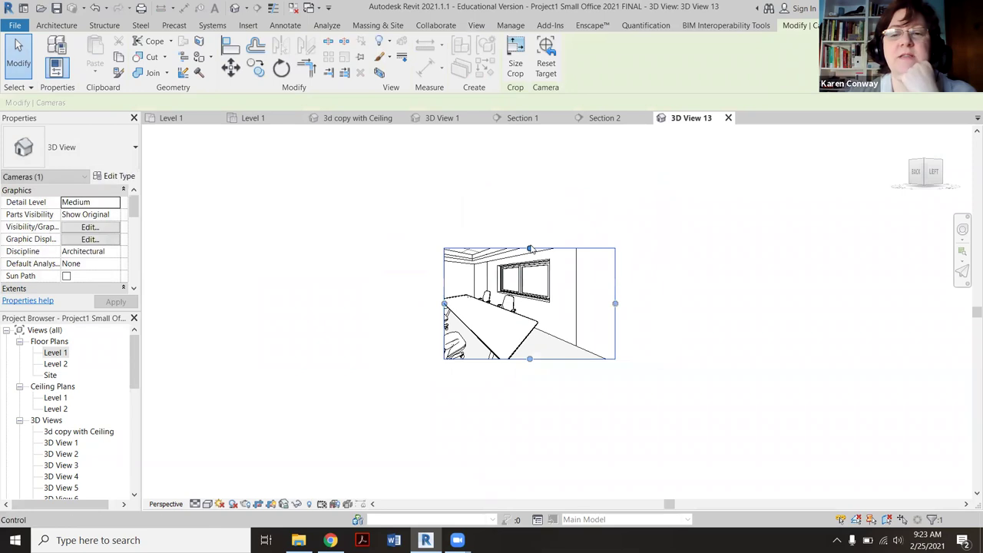
{"action": "left_click_drag", "start_coordinate": [529, 245], "coordinate": [529, 161]}
{"action": "left_click_drag", "start_coordinate": [451, 262], "coordinate": [235, 229]}
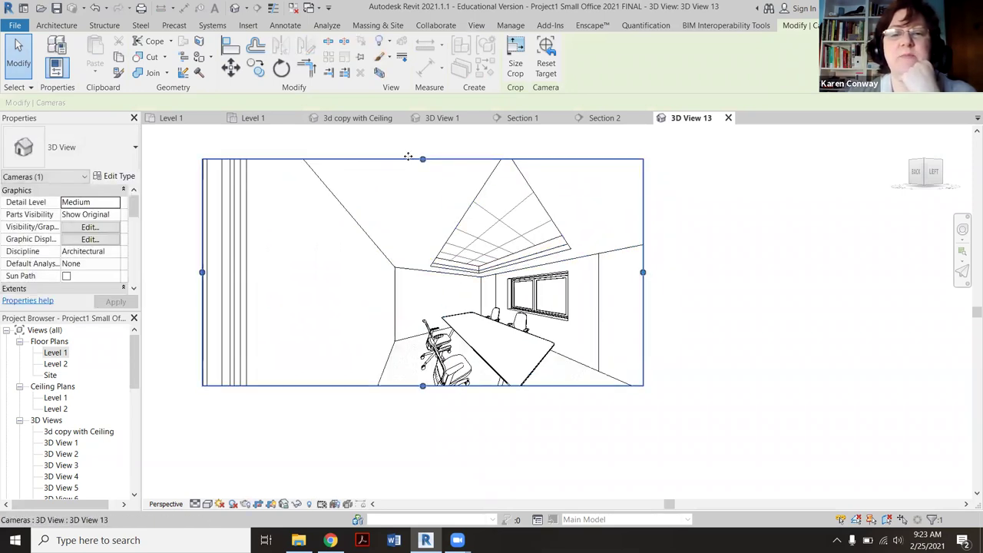
{"action": "scroll", "coordinate": [533, 237], "scroll_direction": "up", "scroll_amount": 3}
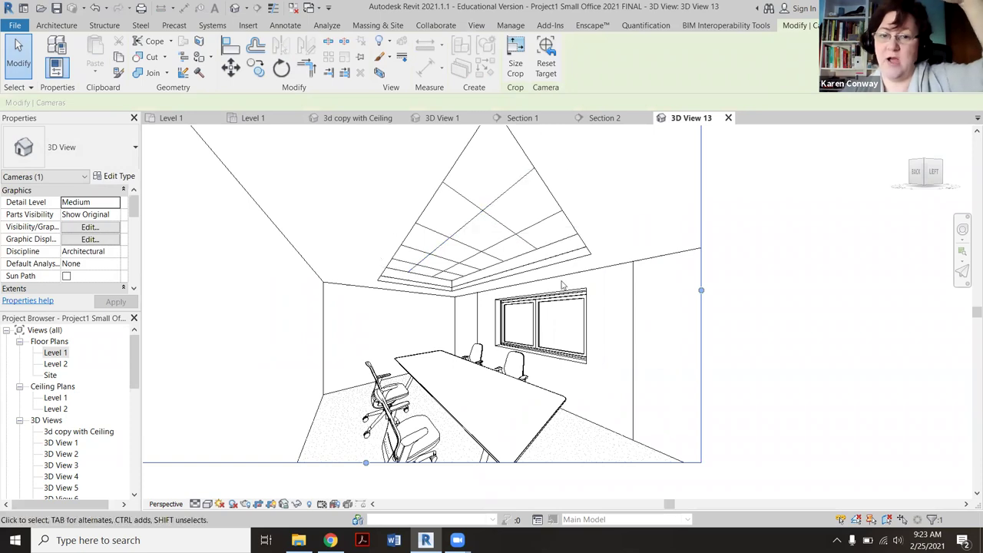
Extend the camera view's crop region slightly upward to include the raised panel's near corner, and widen it on the window side
{"action": "scroll", "coordinate": [537, 292], "scroll_direction": "up", "scroll_amount": 3}
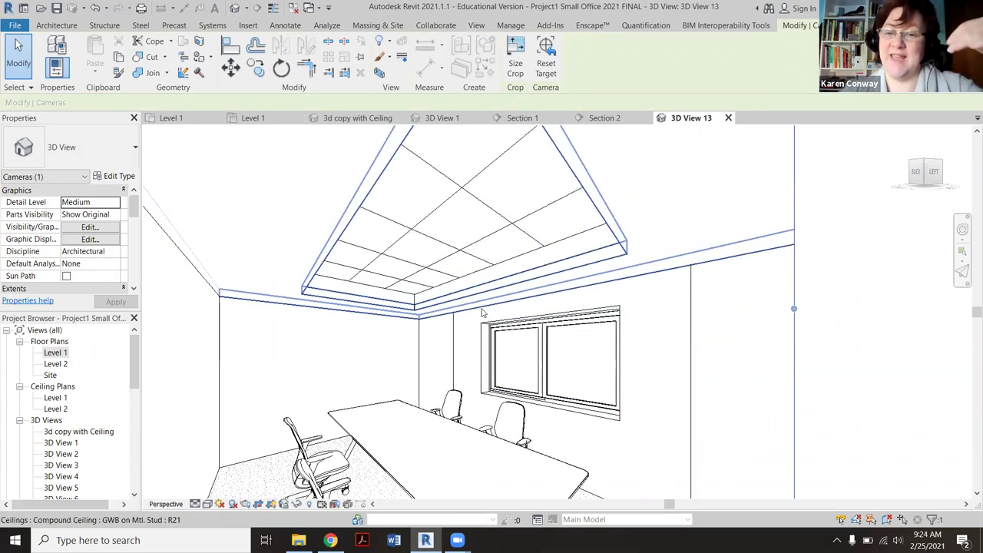
{"action": "scroll", "coordinate": [436, 306], "scroll_direction": "down", "scroll_amount": 4}
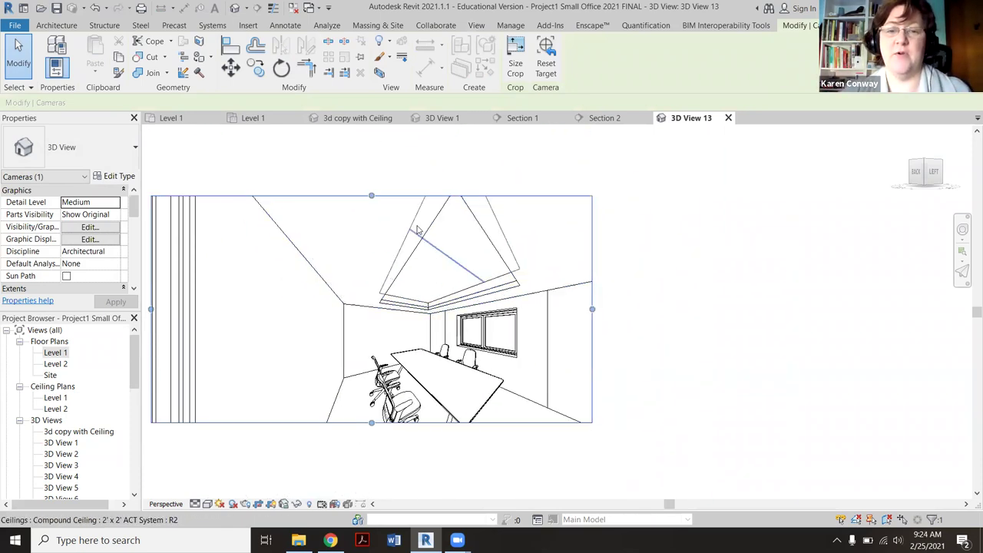
{"action": "left_click_drag", "start_coordinate": [371, 196], "coordinate": [372, 185]}
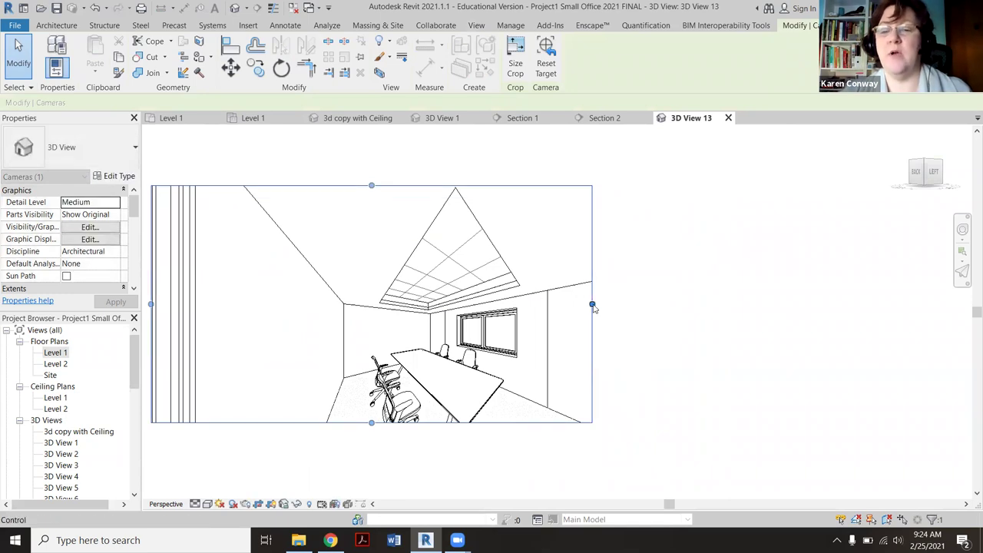
{"action": "left_click_drag", "start_coordinate": [593, 305], "coordinate": [740, 307]}
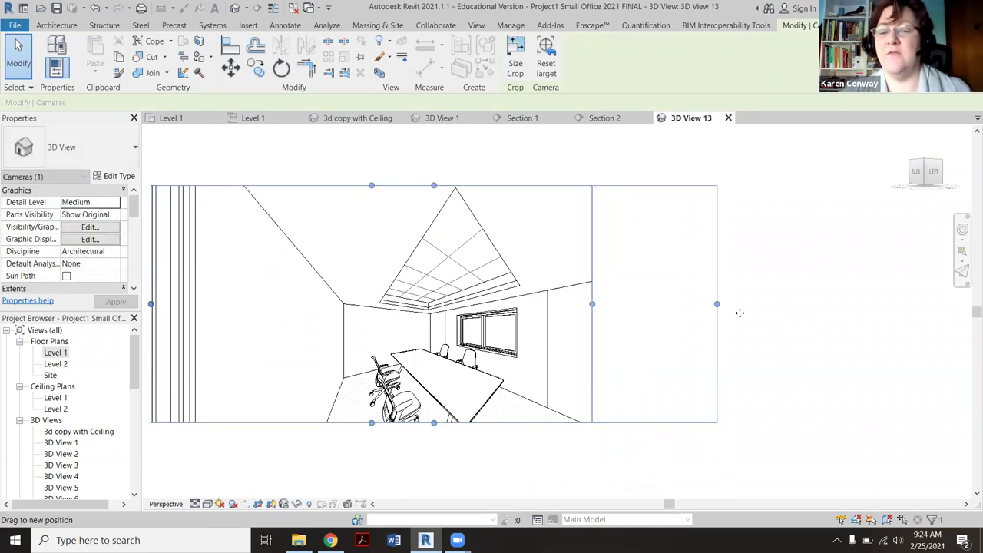
Check the camera's position on the Level 1 floor plan and the ceiling grid on the Level 1 ceiling plan
{"action": "double_click", "coordinate": [55, 353]}
{"action": "scroll", "coordinate": [204, 398], "scroll_direction": "up", "scroll_amount": 2}
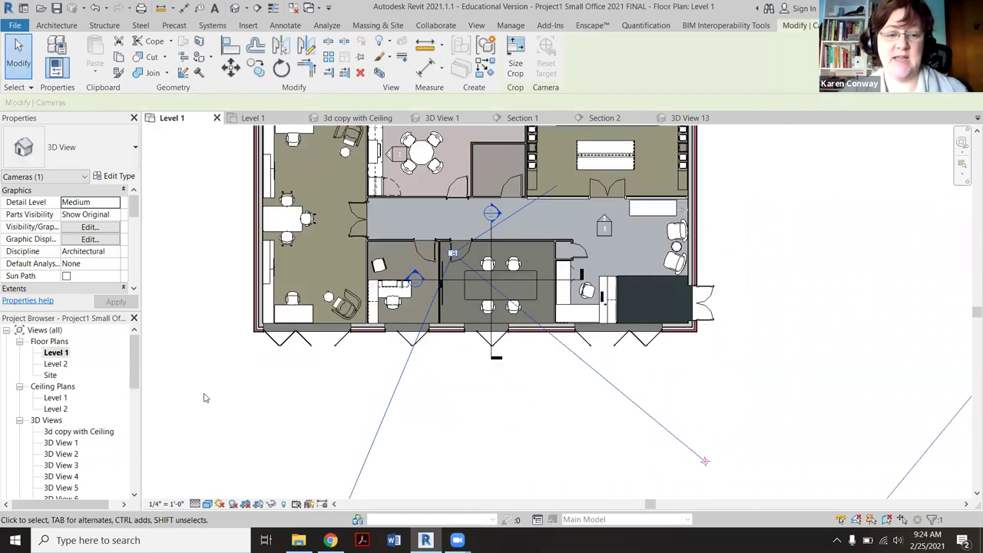
{"action": "double_click", "coordinate": [56, 398]}
{"action": "scroll", "coordinate": [430, 299], "scroll_direction": "down", "scroll_amount": 1}
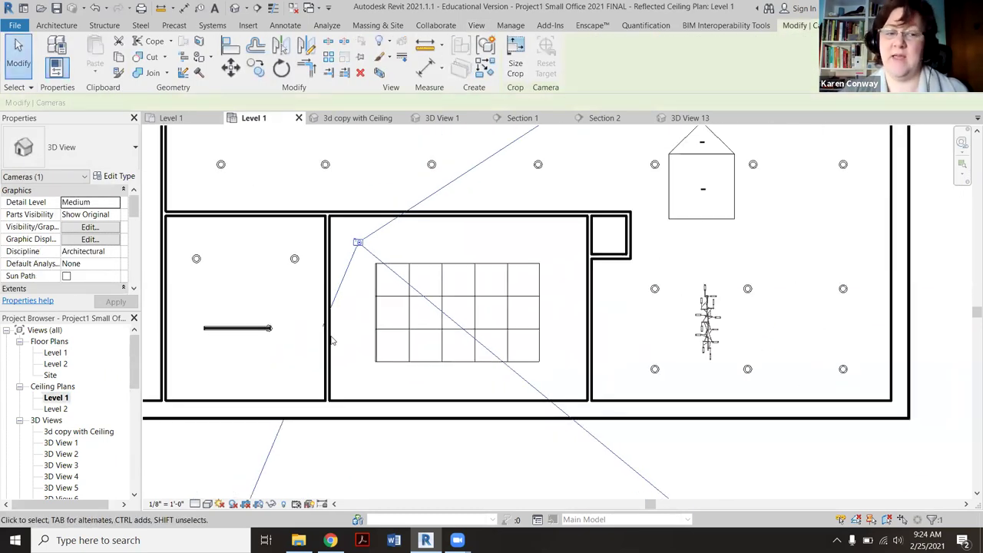
Return the "3d copy with Ceiling" view to its home orientation and inspect the conference room ceiling enclosure
{"action": "key", "text": "ctrl+Tab"}
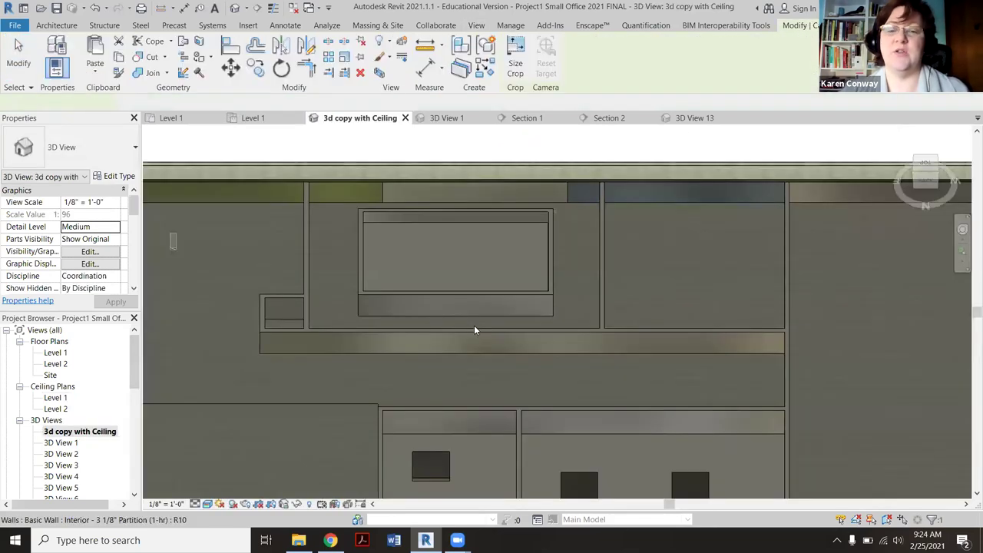
{"action": "left_click", "coordinate": [472, 321]}
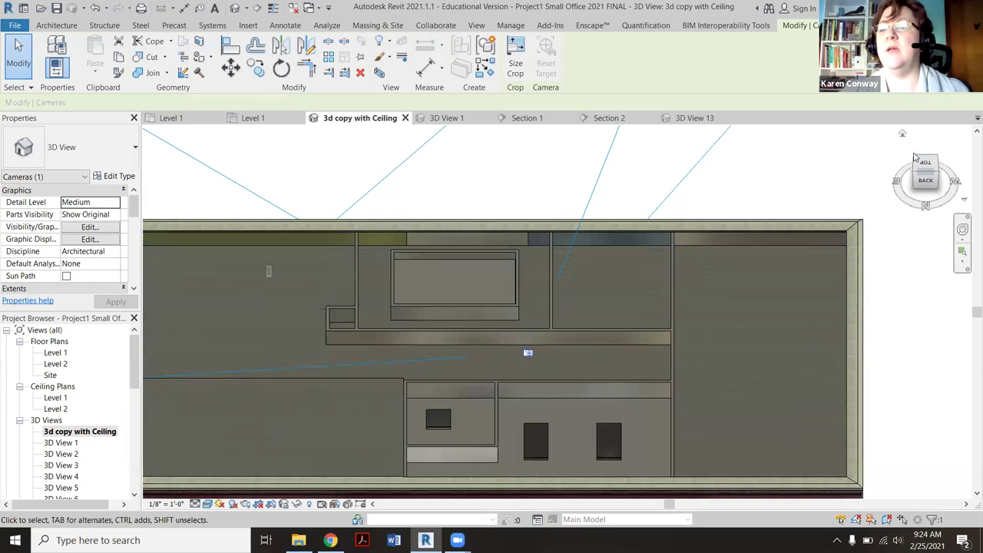
{"action": "left_click", "coordinate": [903, 133]}
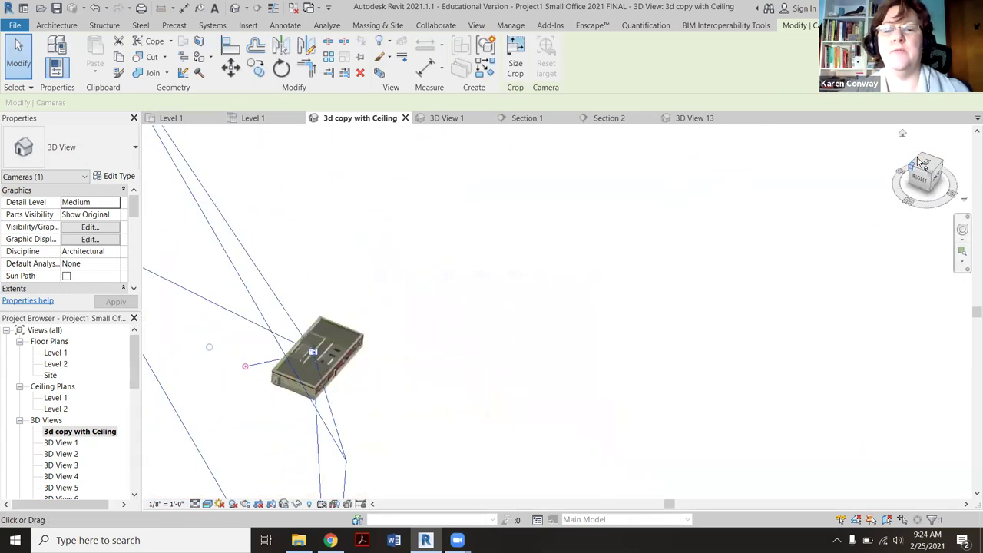
{"action": "left_click", "coordinate": [481, 413]}
{"action": "scroll", "coordinate": [581, 290], "scroll_direction": "up", "scroll_amount": 3}
{"action": "scroll", "coordinate": [568, 293], "scroll_direction": "up", "scroll_amount": 6}
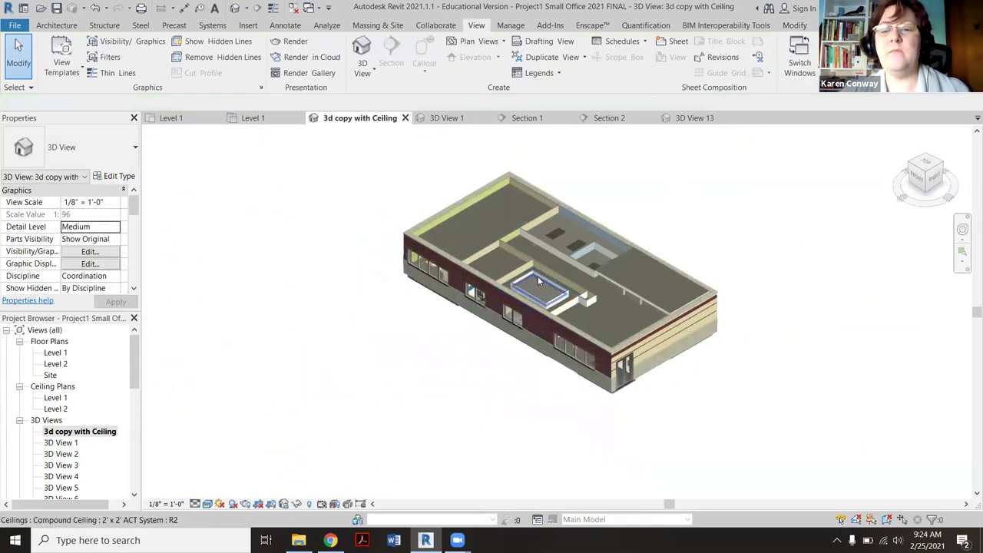
{"action": "scroll", "coordinate": [465, 362], "scroll_direction": "down", "scroll_amount": 3}
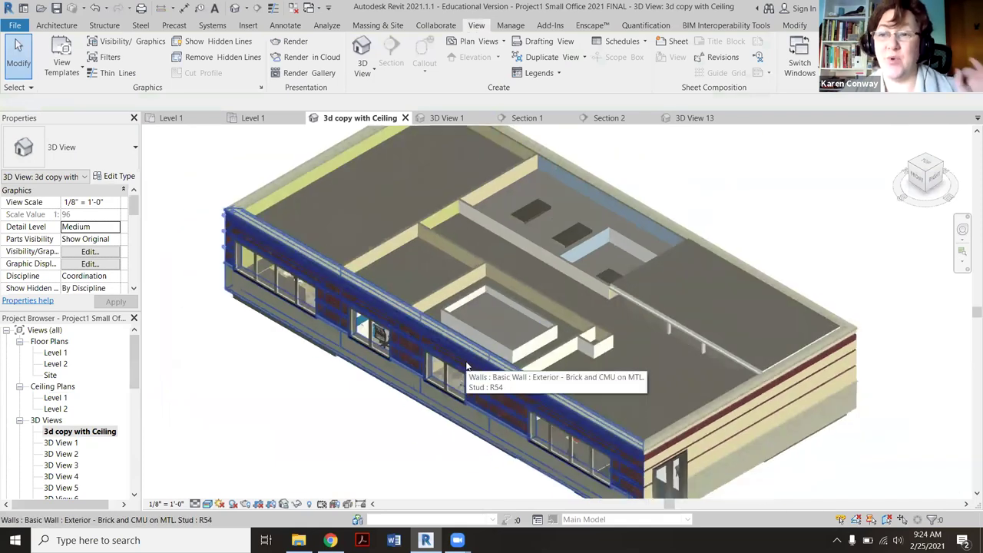